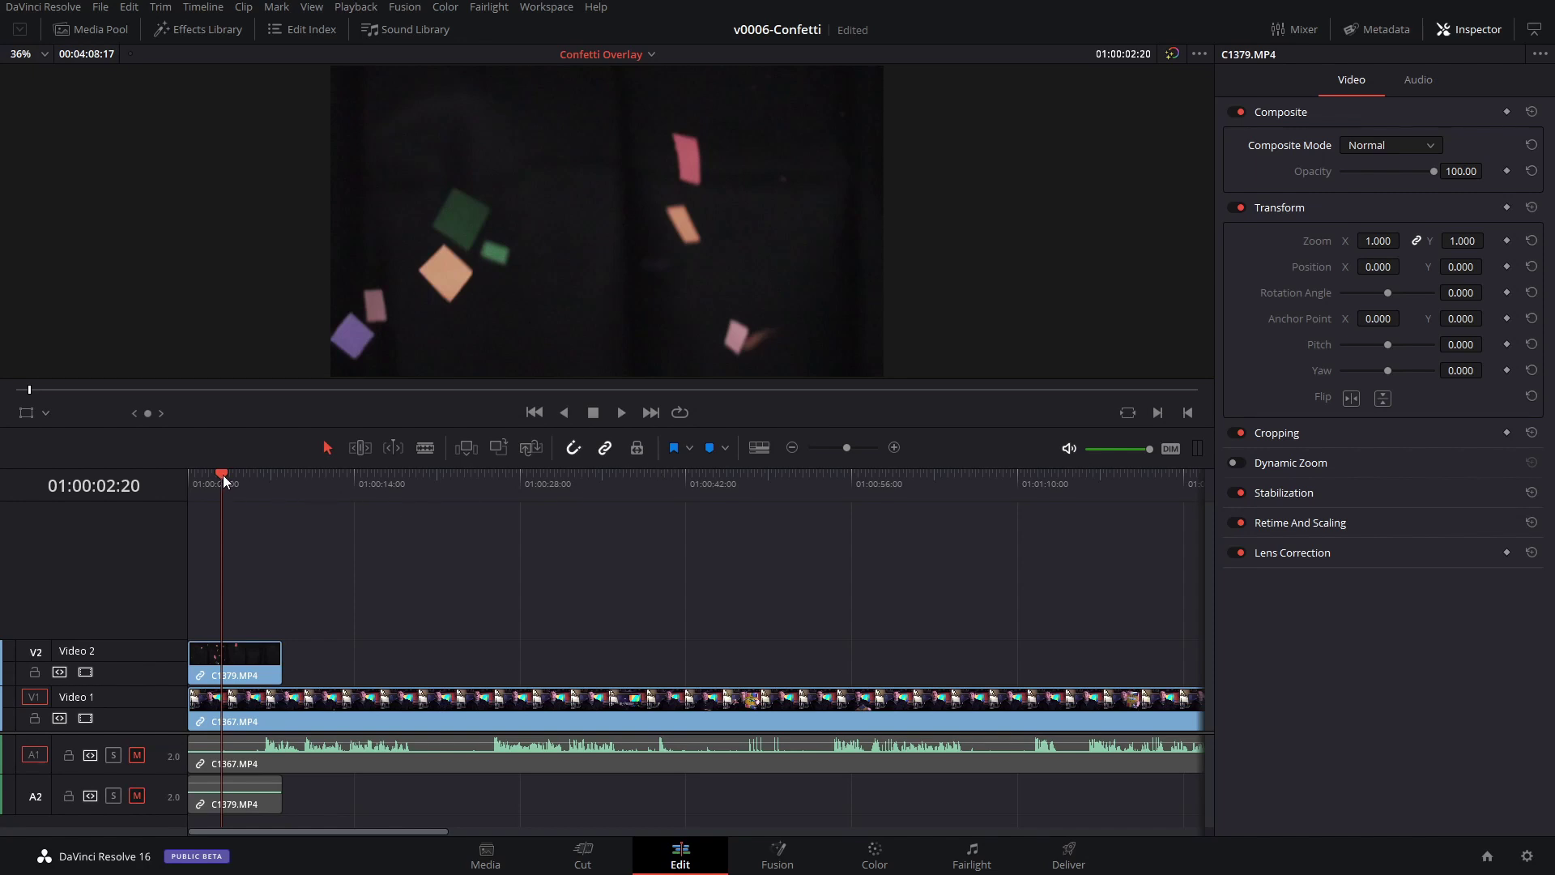
- Play the confetti clip from the timeline start, then park the playhead a few frames in
drag(222, 475, 202, 476)
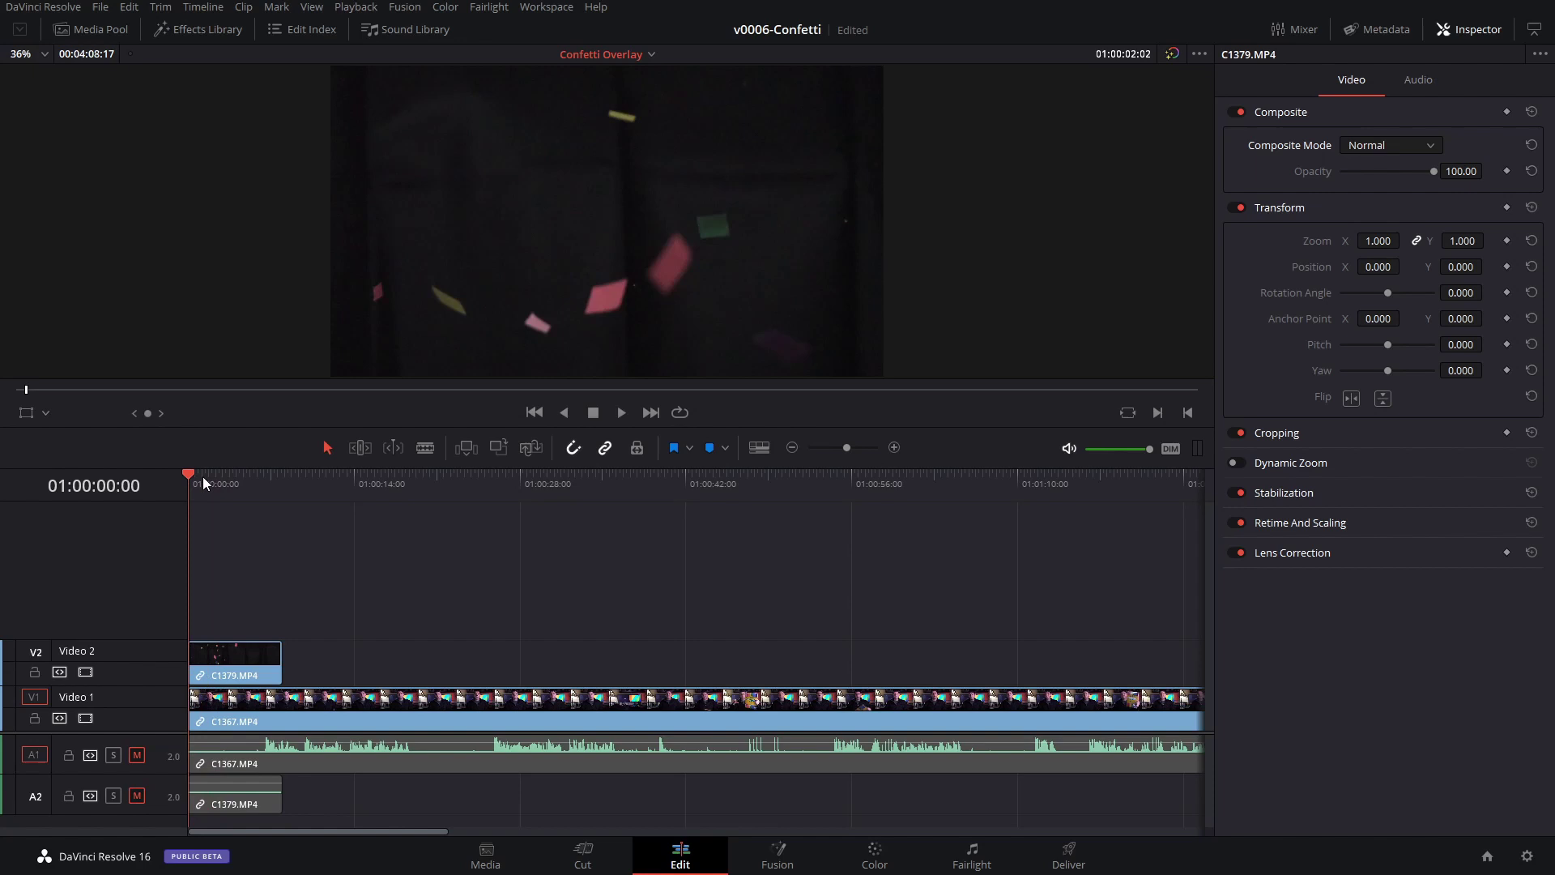
key(space)
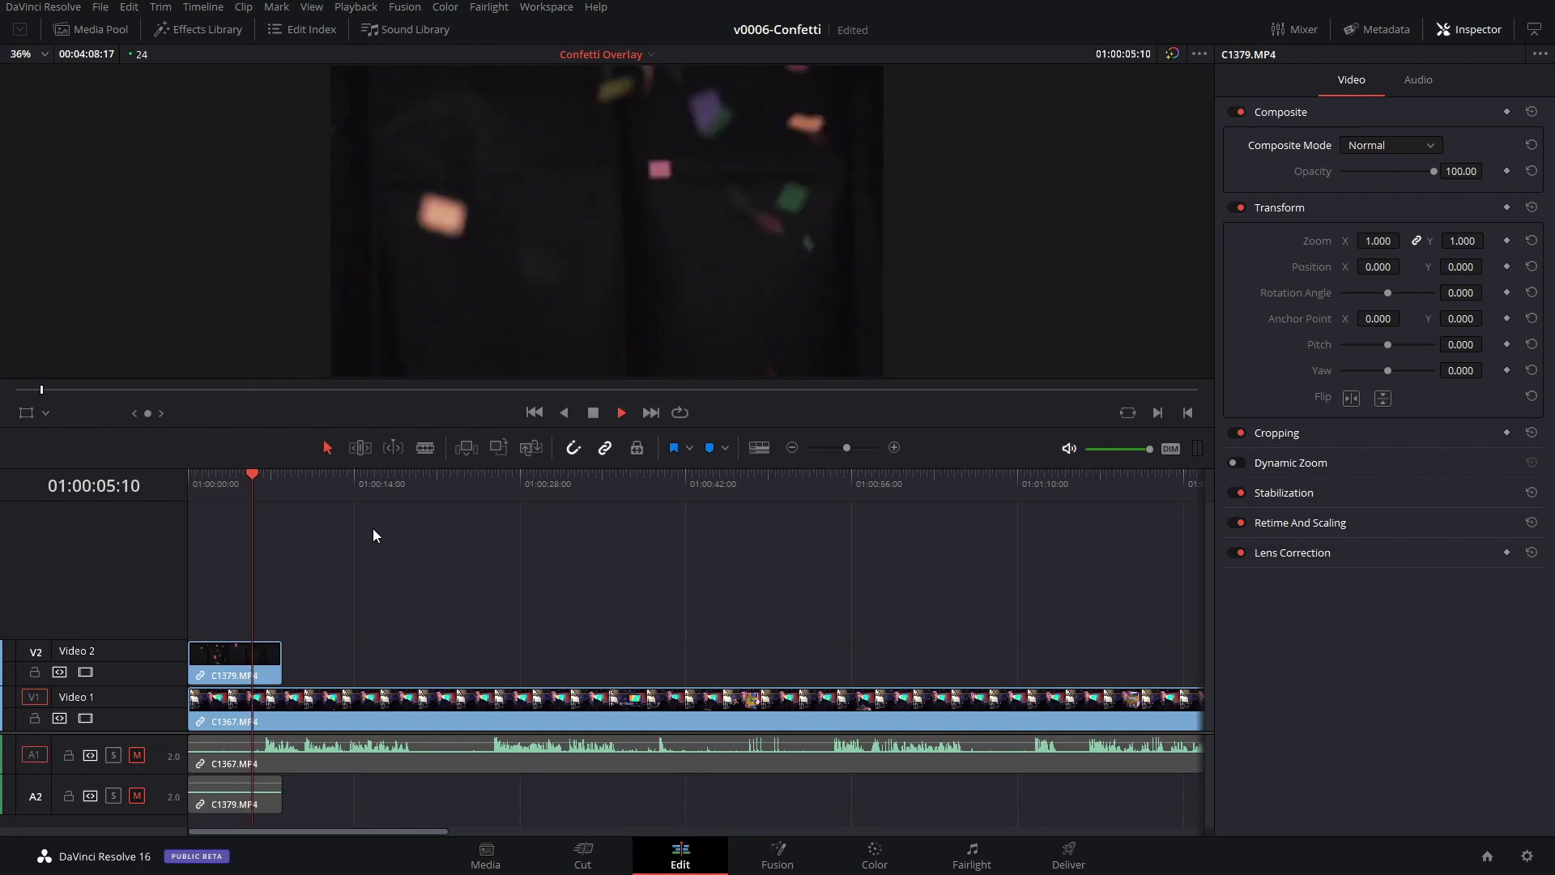
key(space)
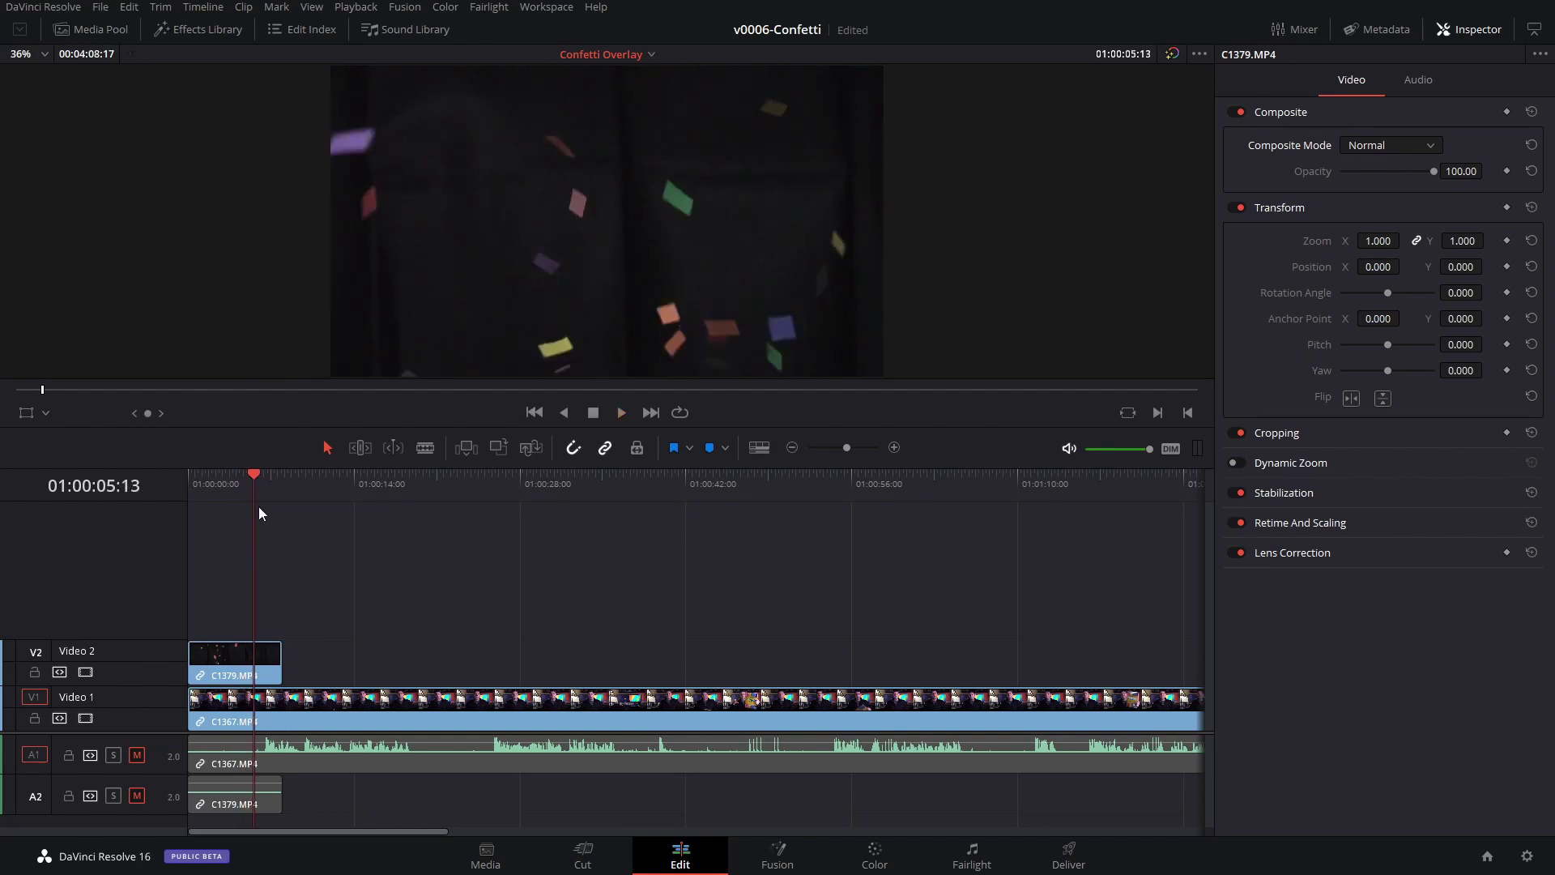
click(256, 477)
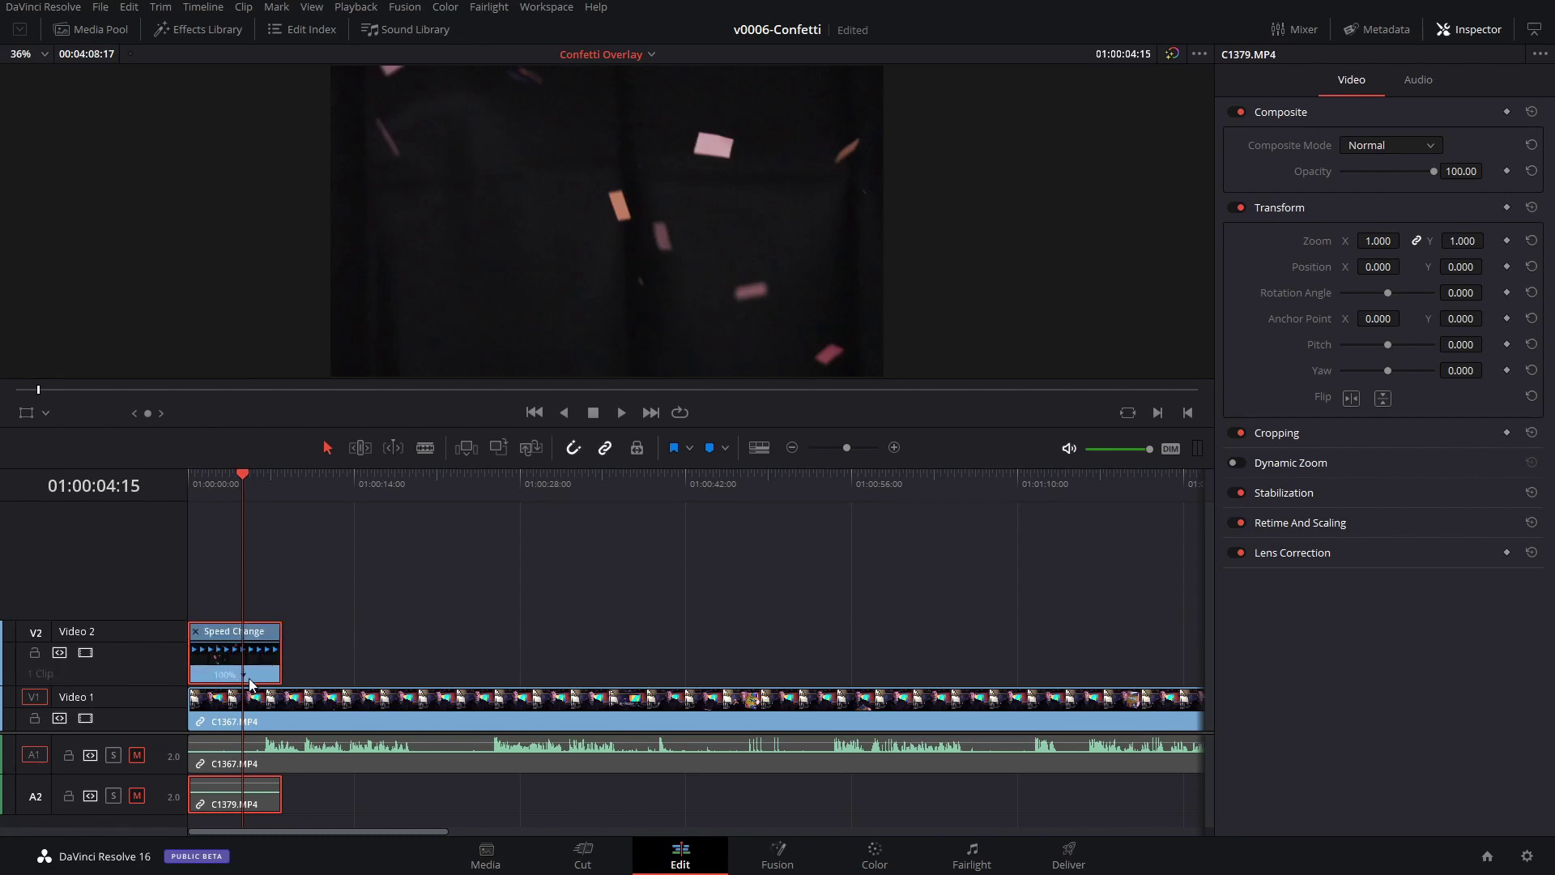
- Change the C1379.MP4 clip's speed to 25% and play it back to check the slower fall
click(243, 677)
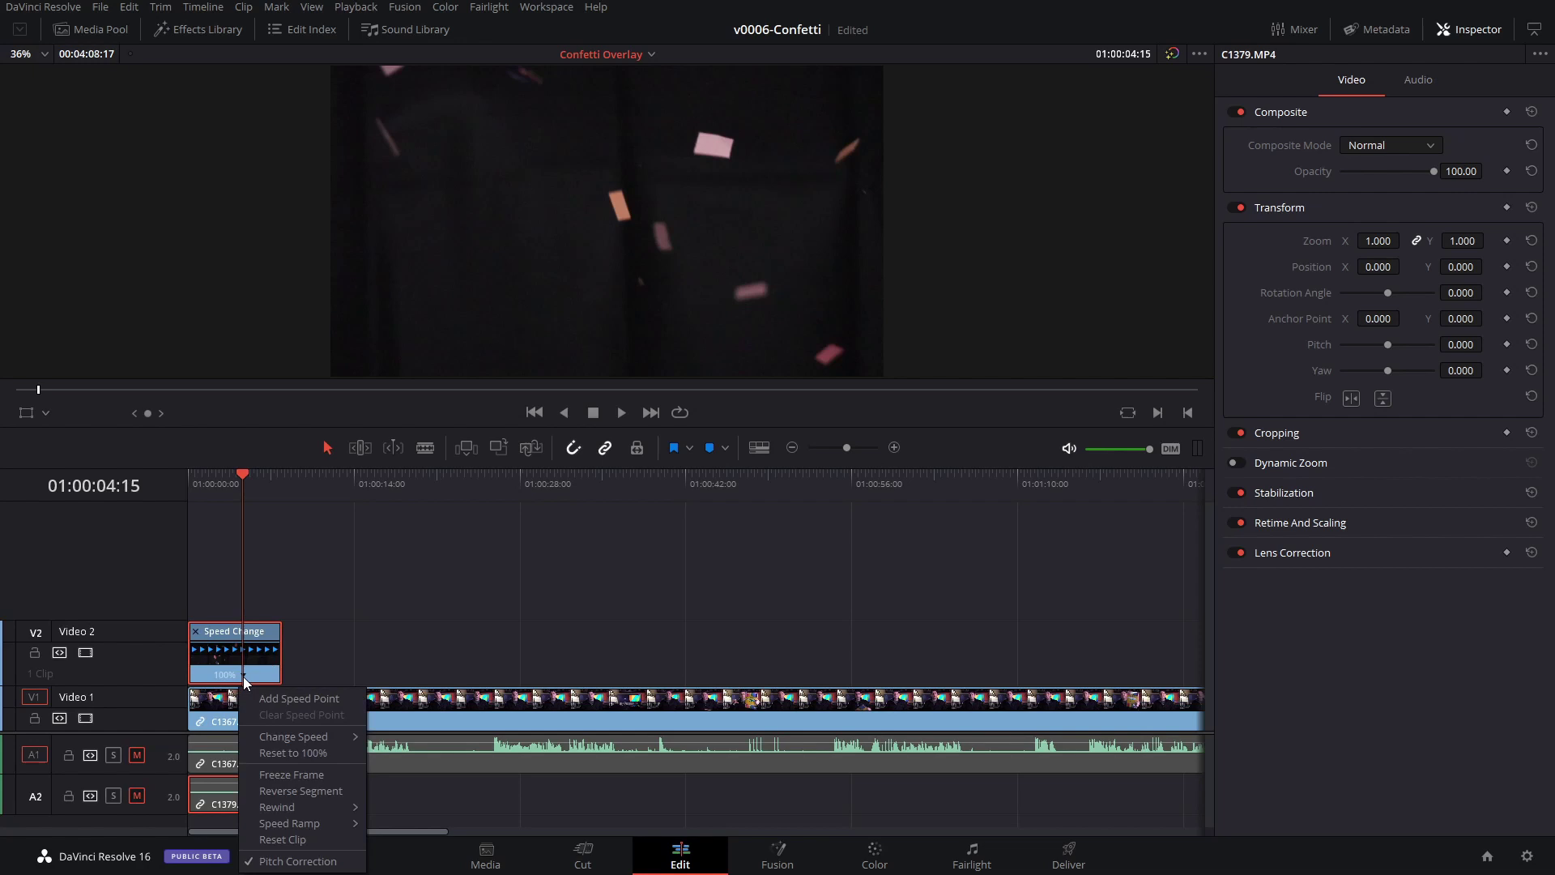
mouse_move(289, 737)
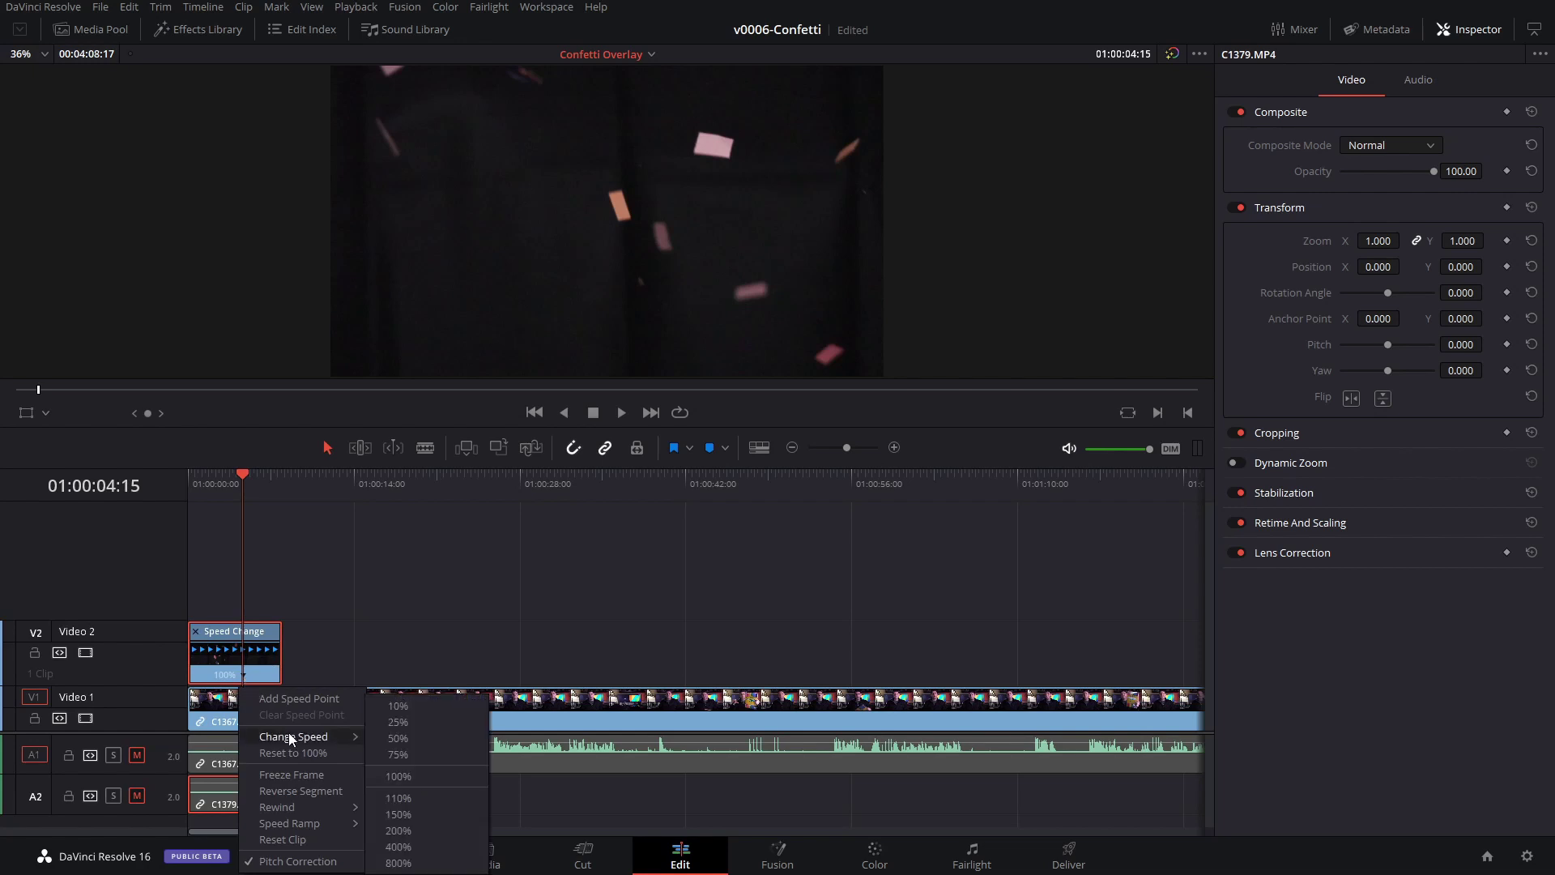
click(415, 723)
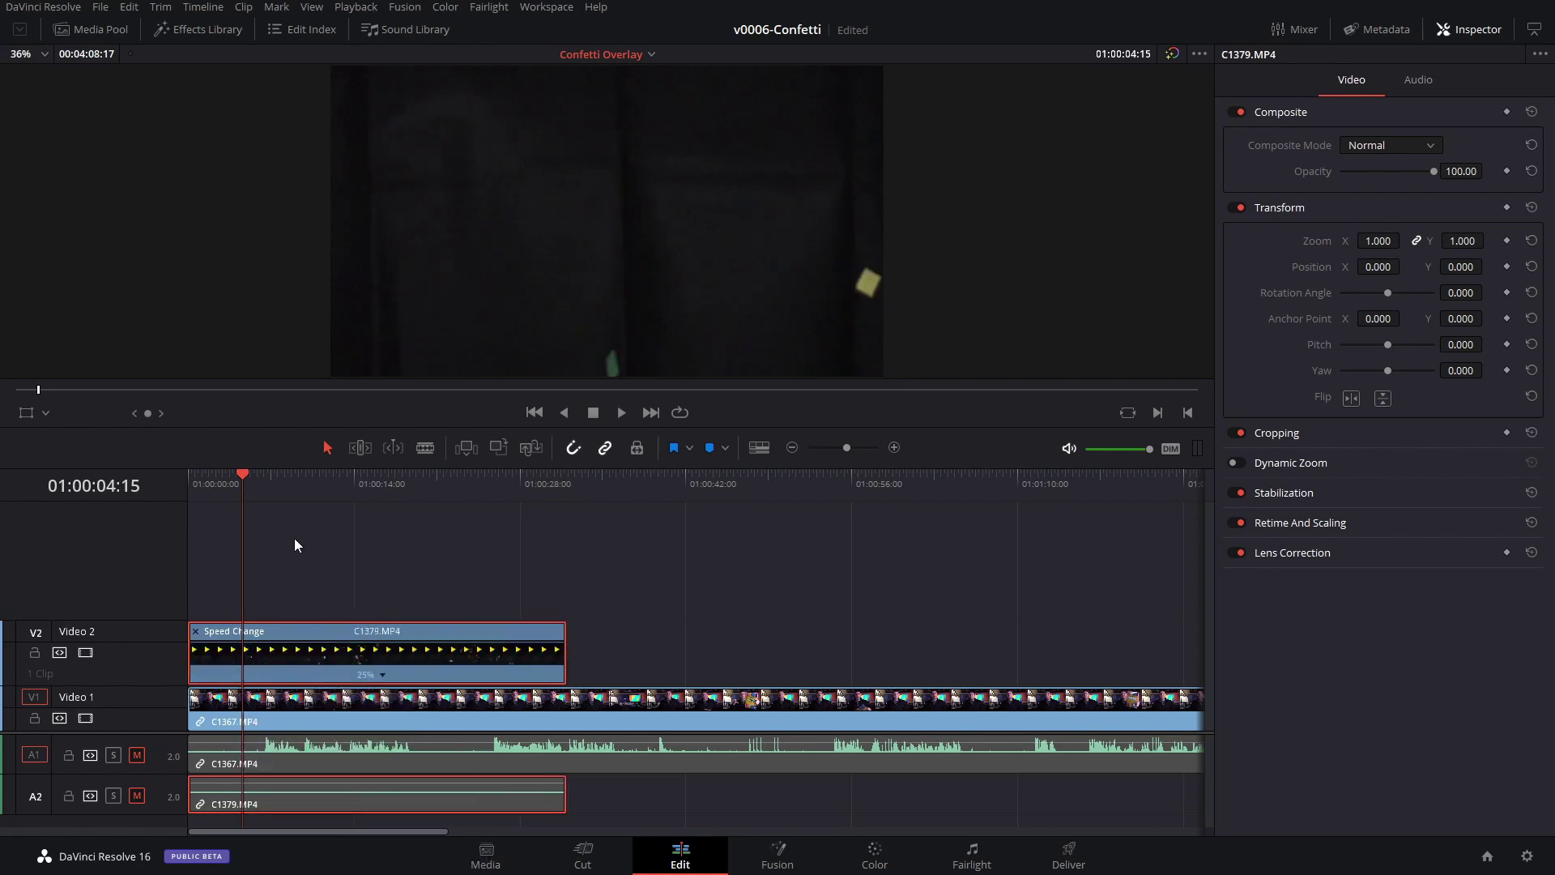
drag(238, 474, 227, 478)
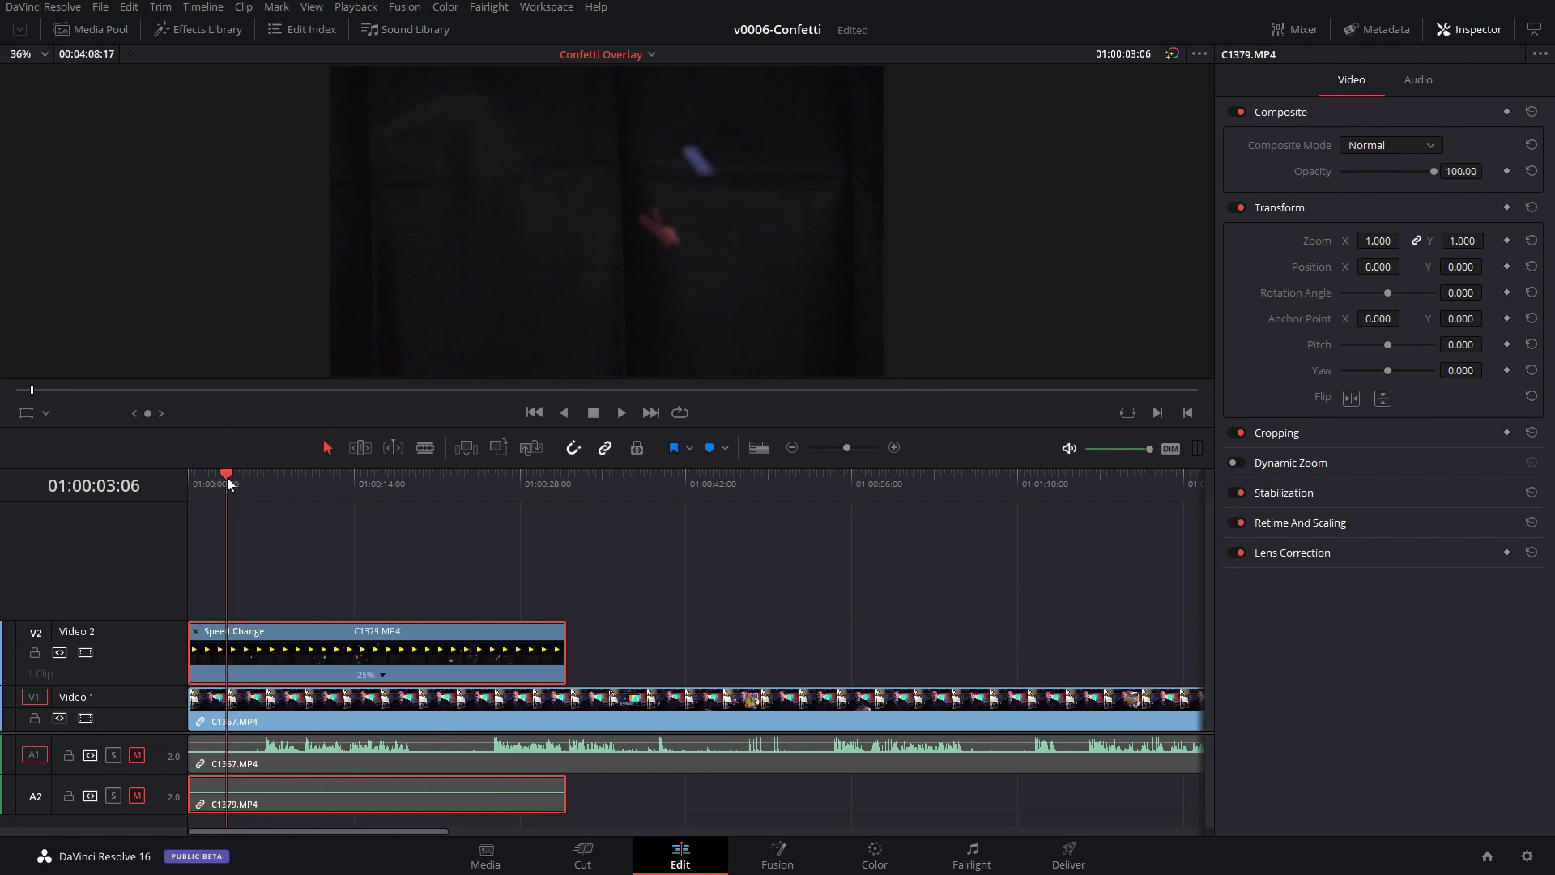
key(space)
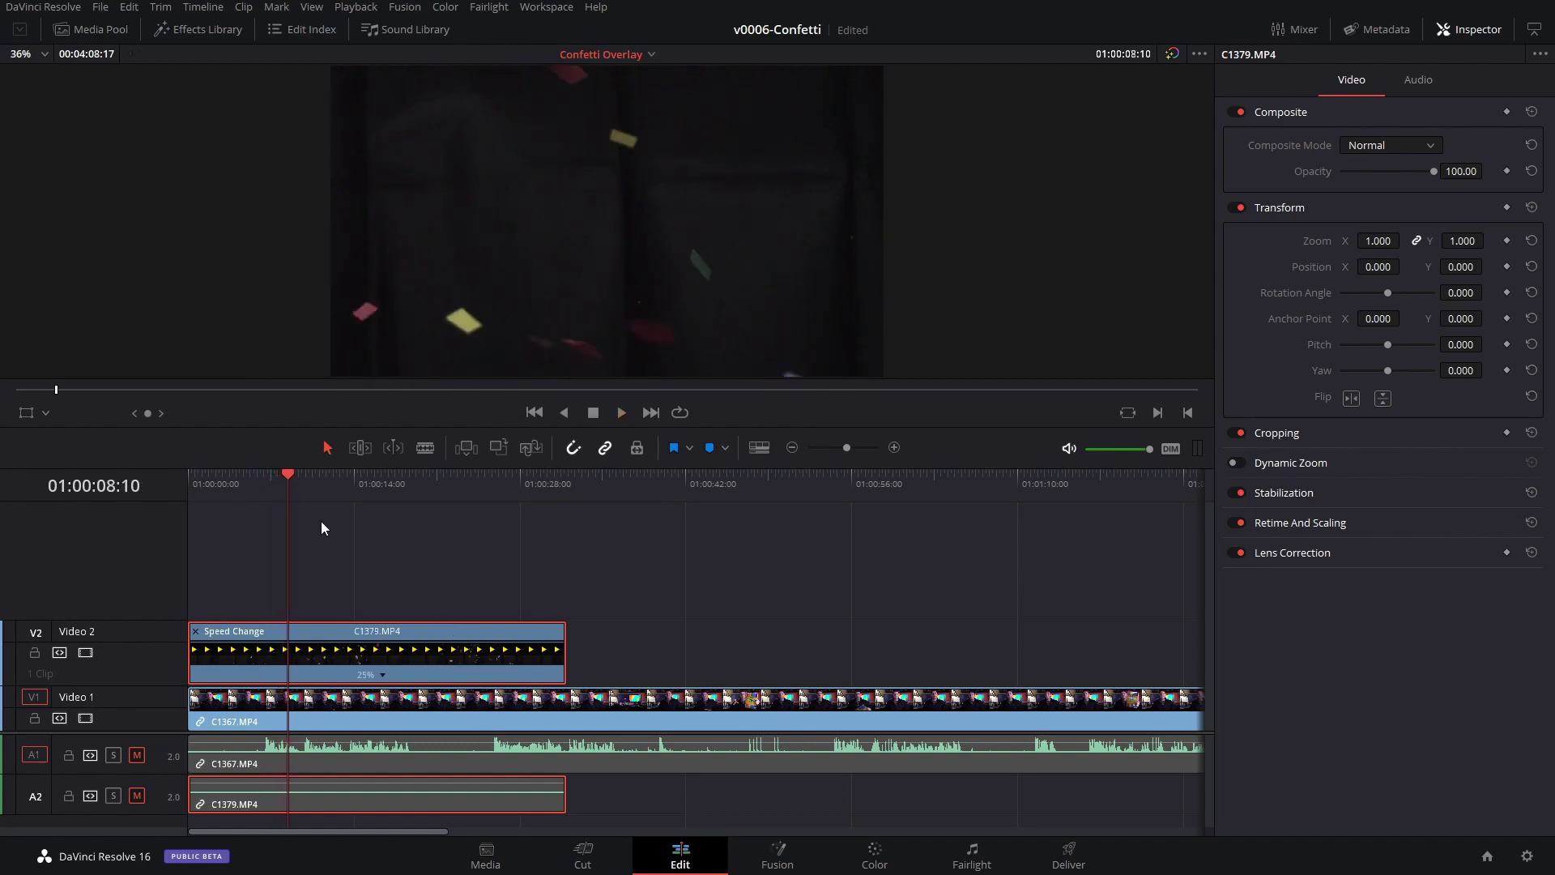
drag(285, 476, 308, 476)
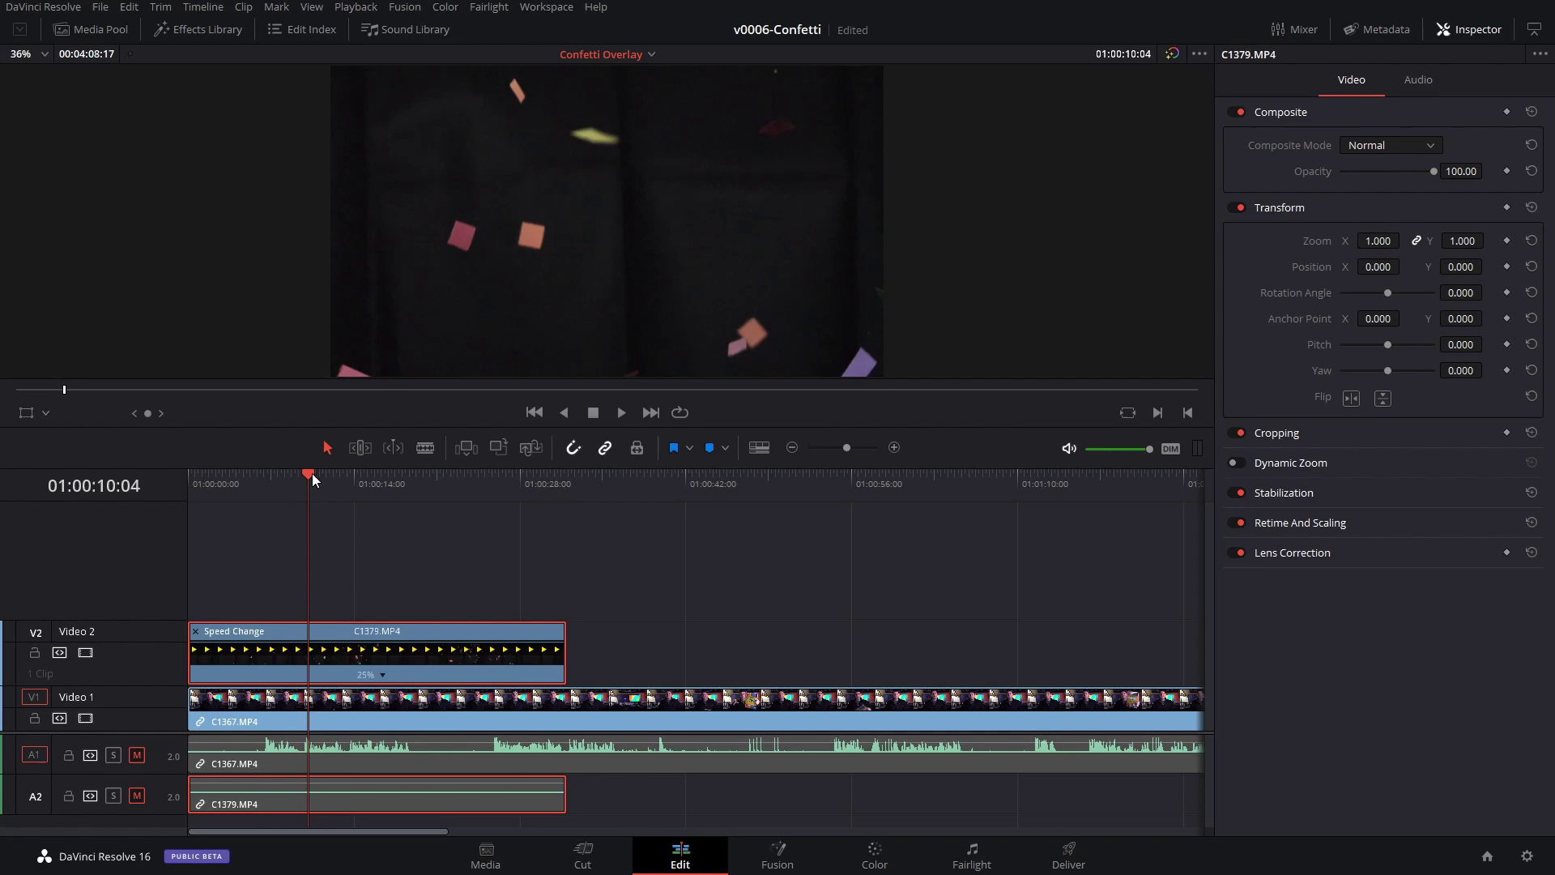
click(1388, 143)
drag(1435, 162, 1440, 265)
click(1402, 294)
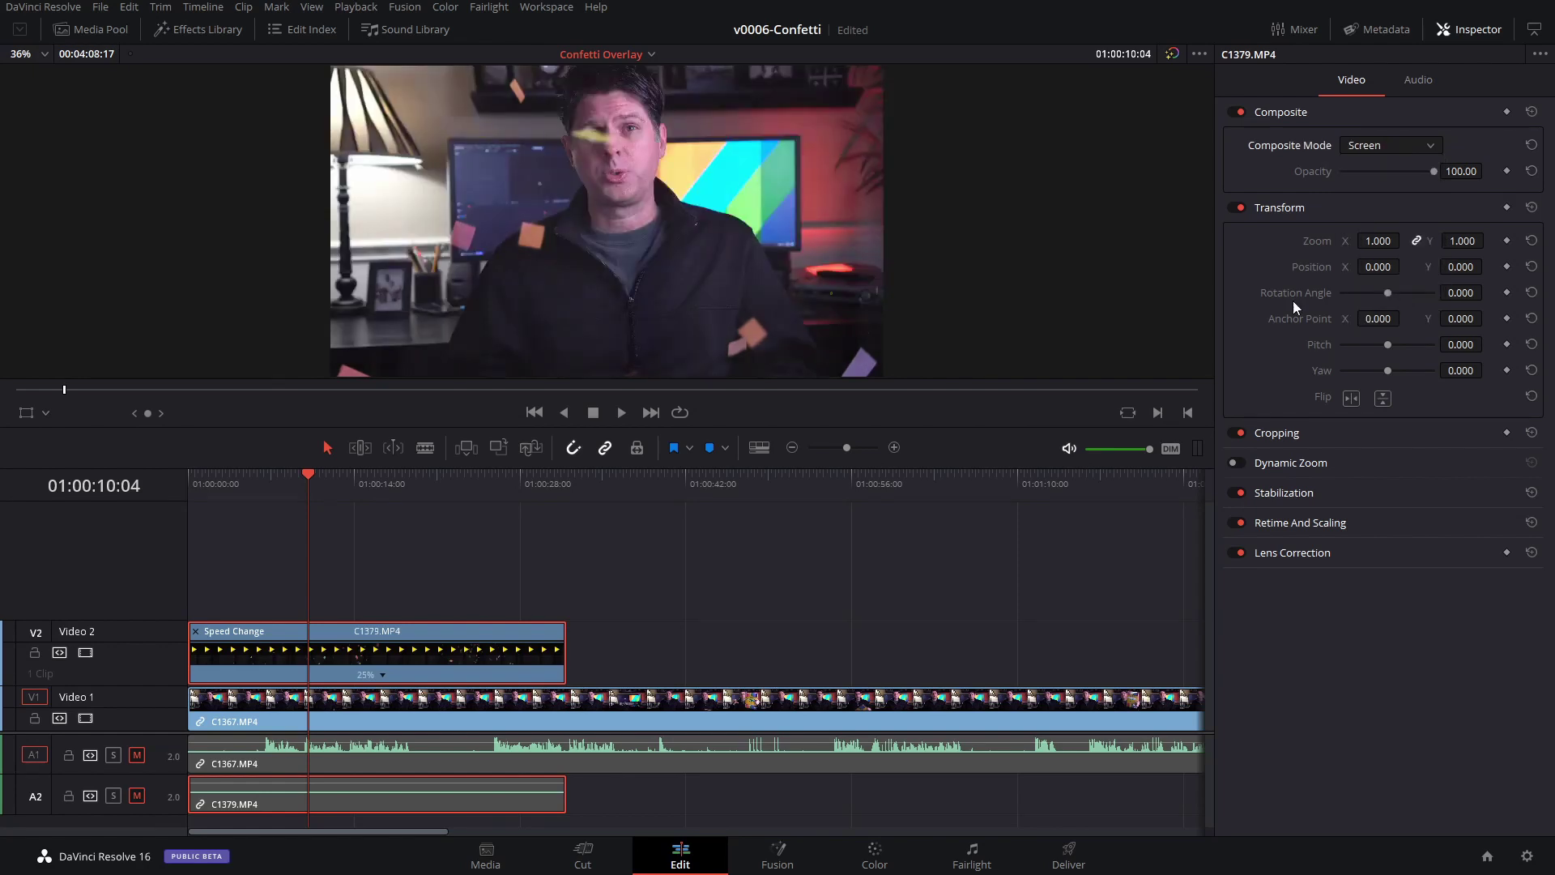
key(space)
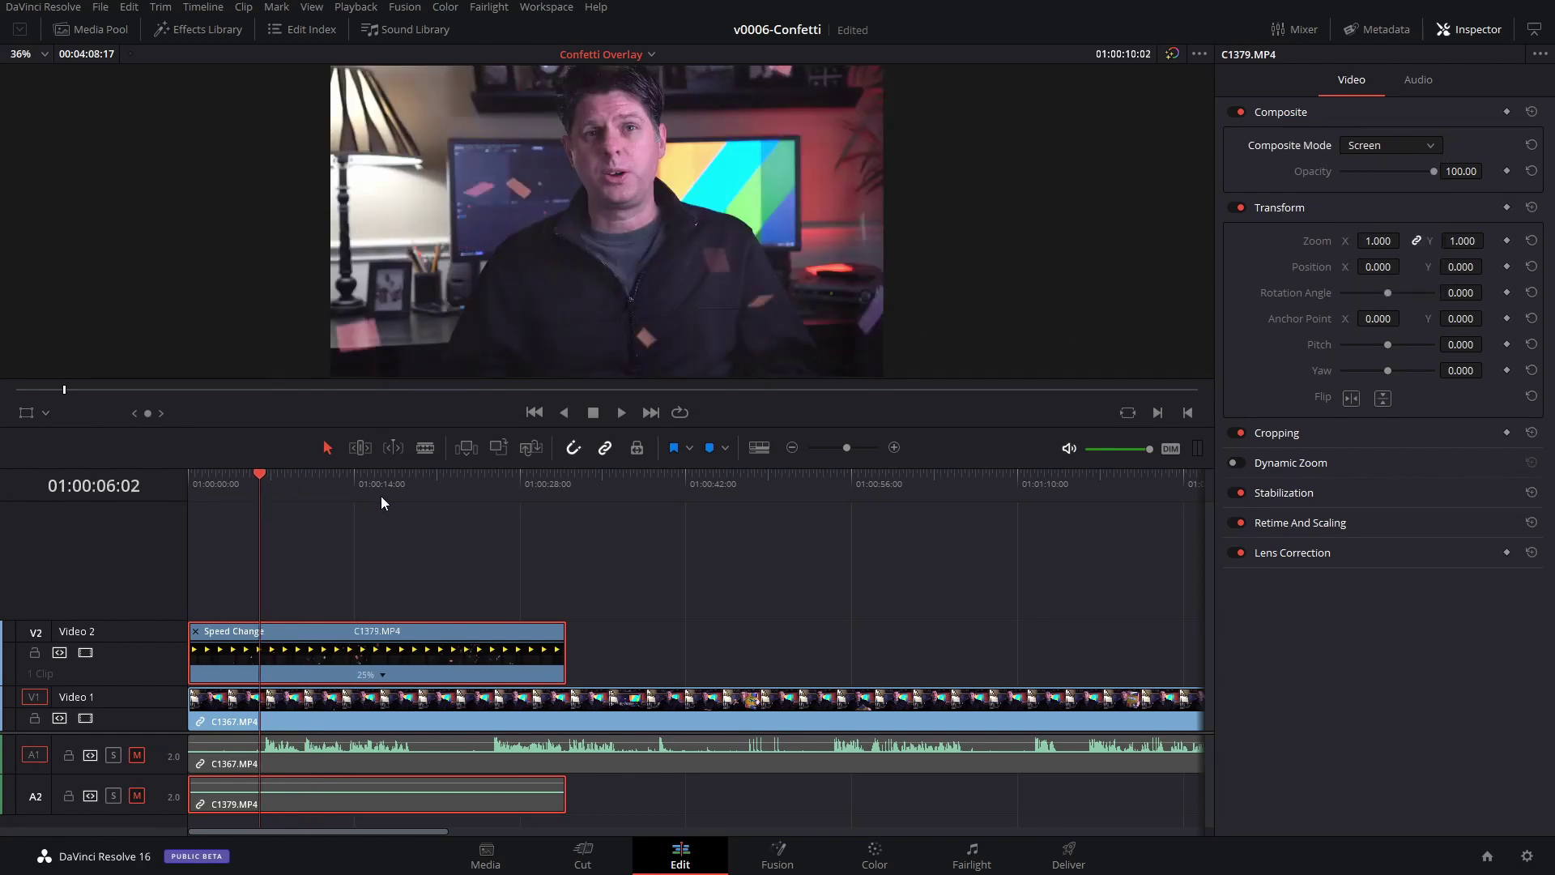
drag(296, 476, 293, 475)
key(space)
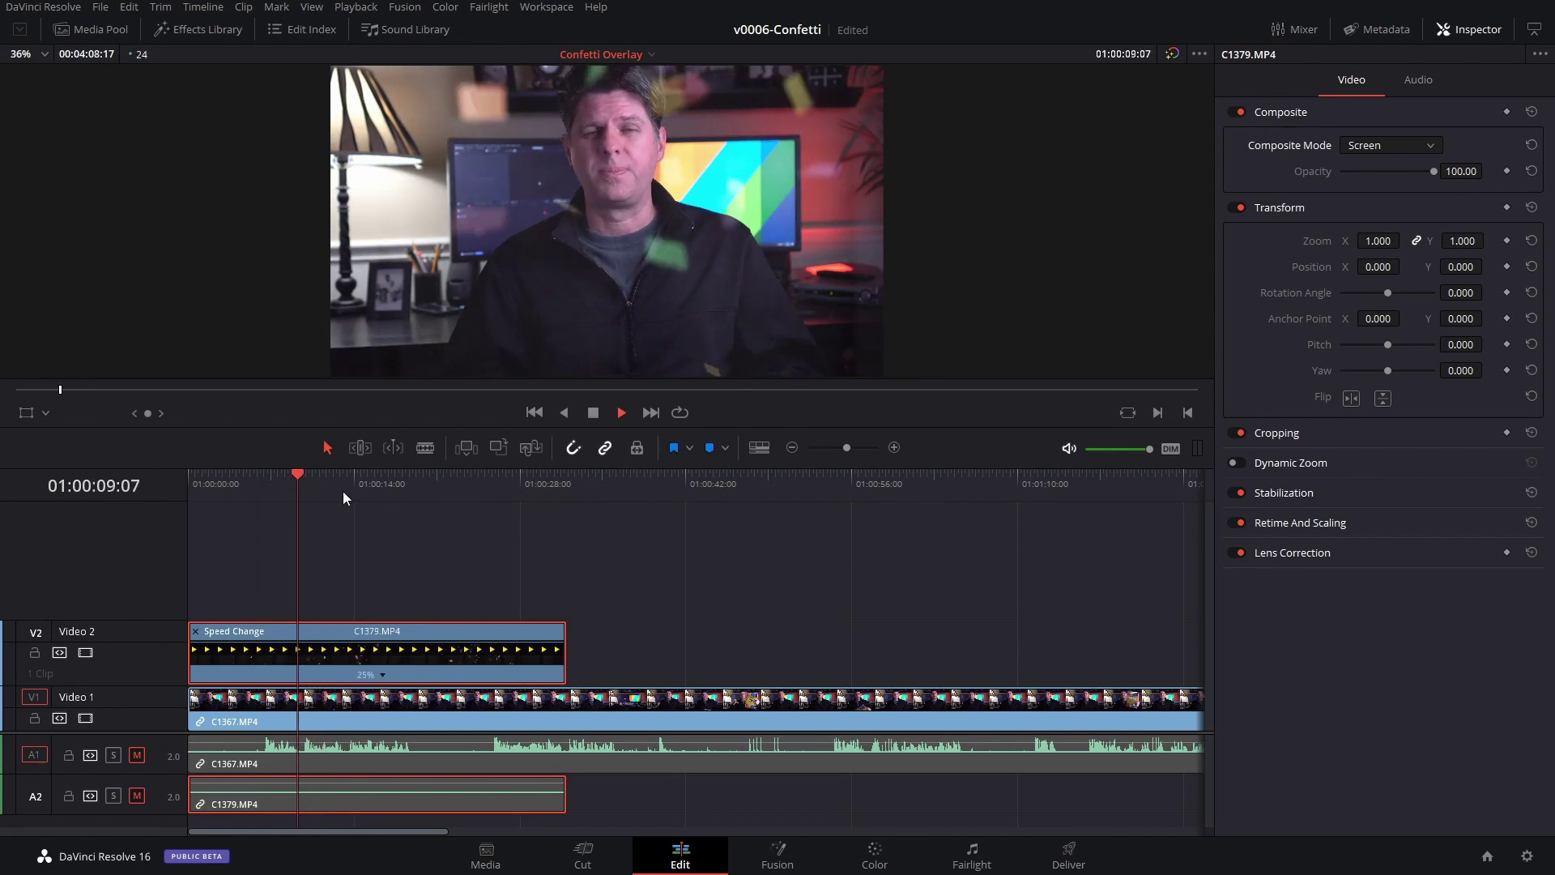
key(space)
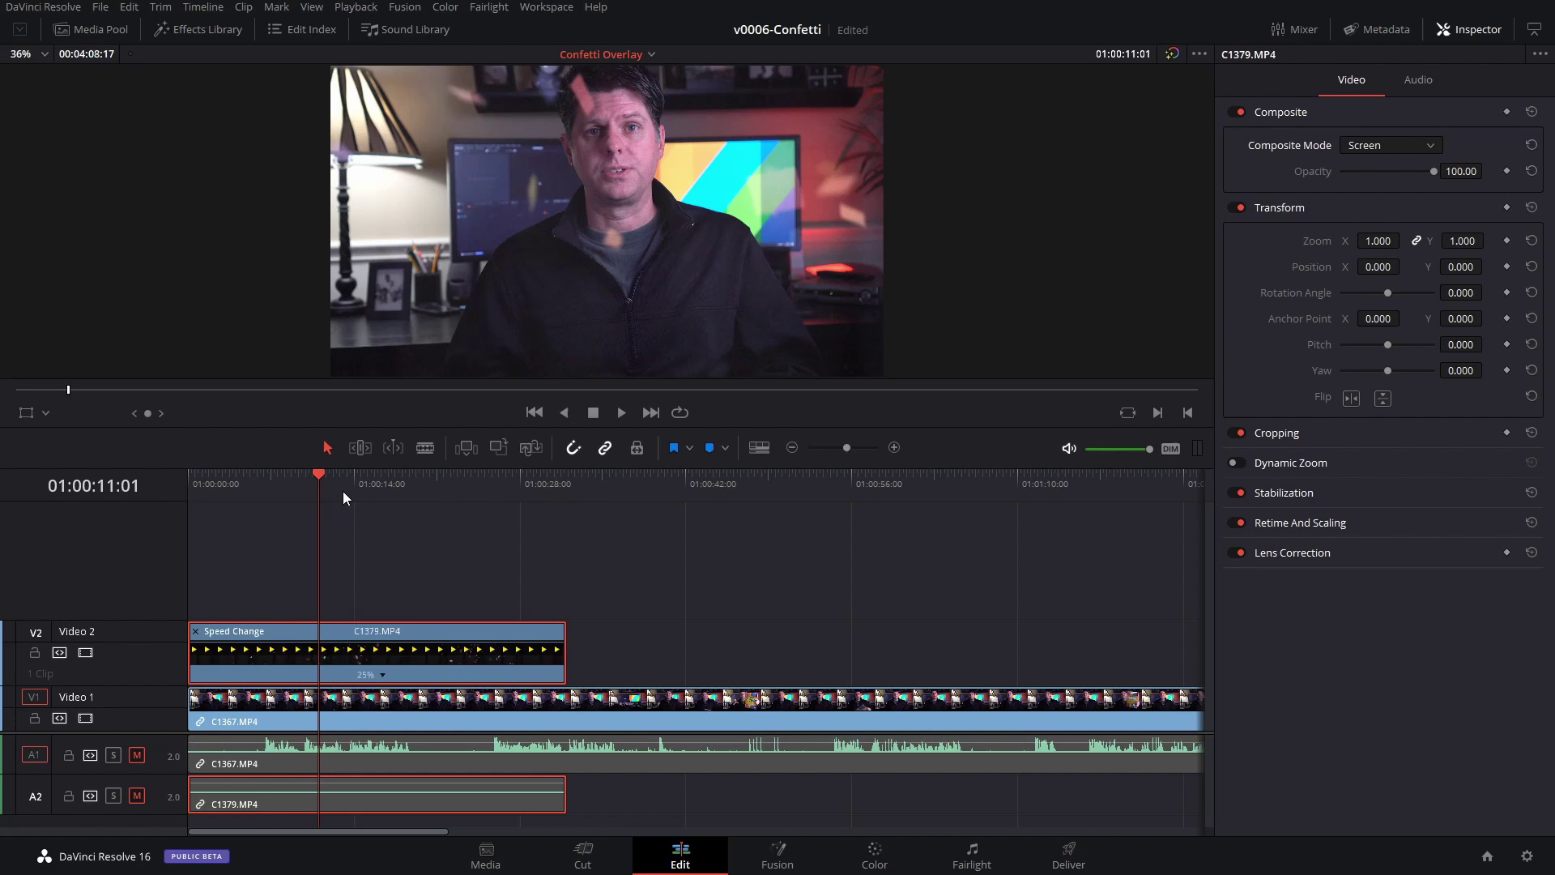
drag(326, 470, 330, 475)
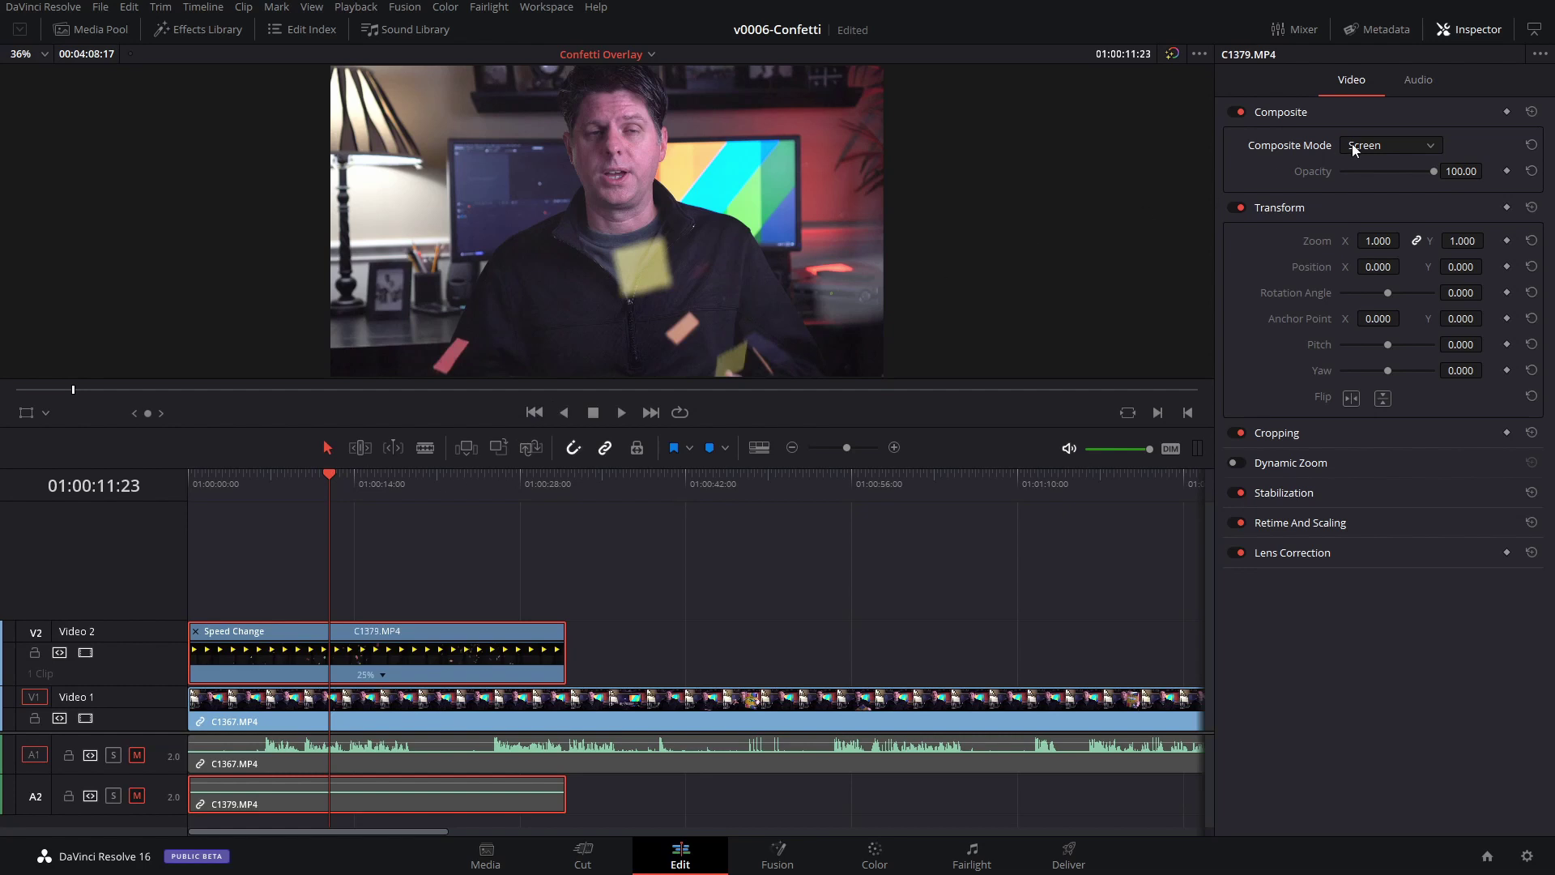
click(1403, 143)
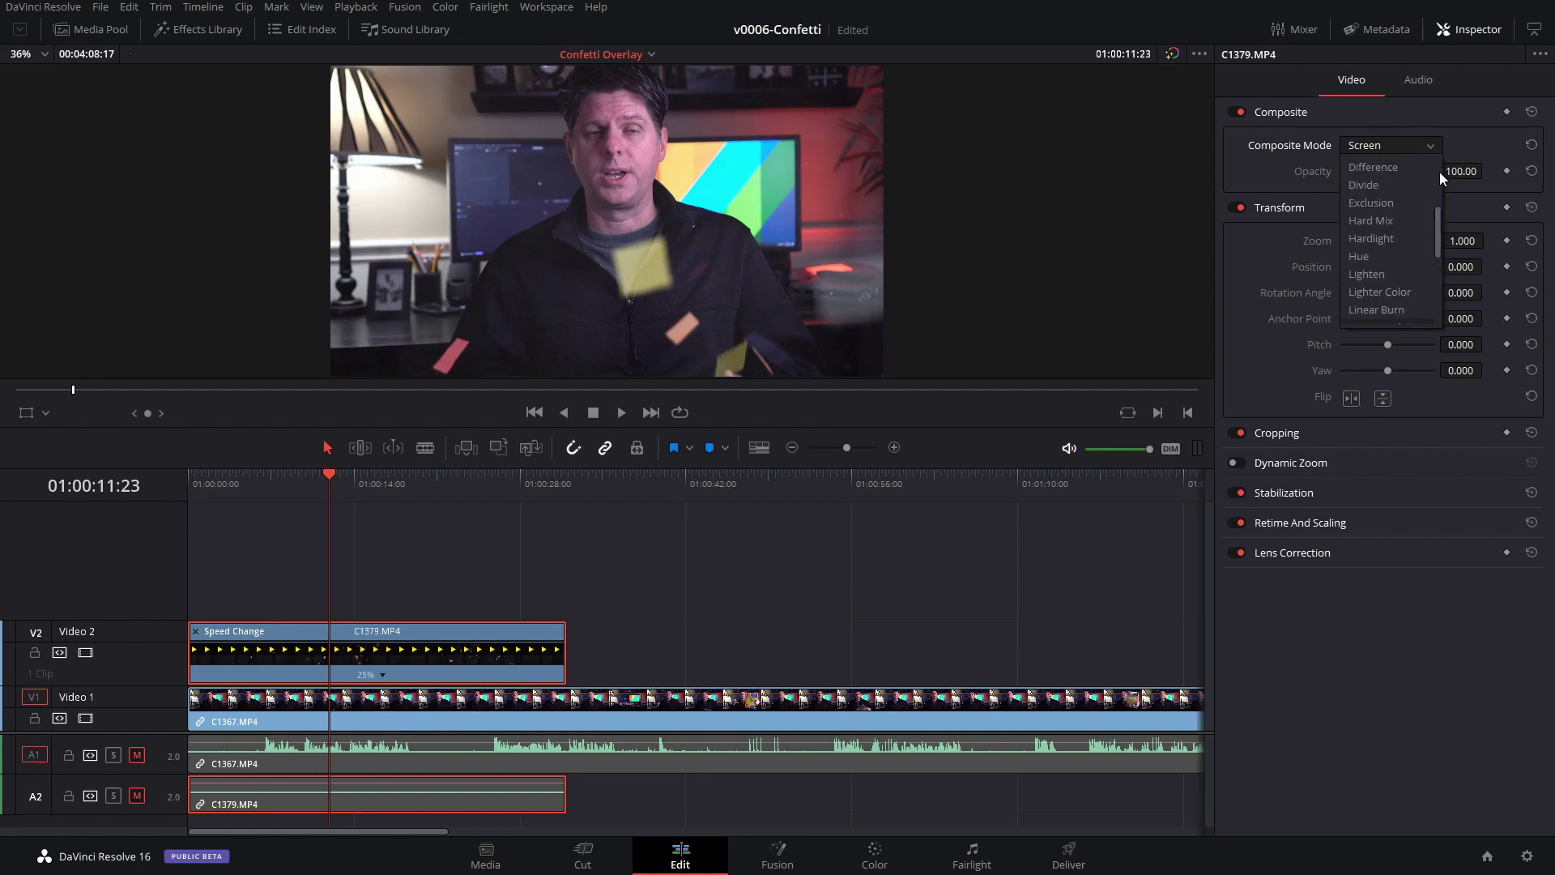
scroll(1440, 172, down, 3)
click(1402, 167)
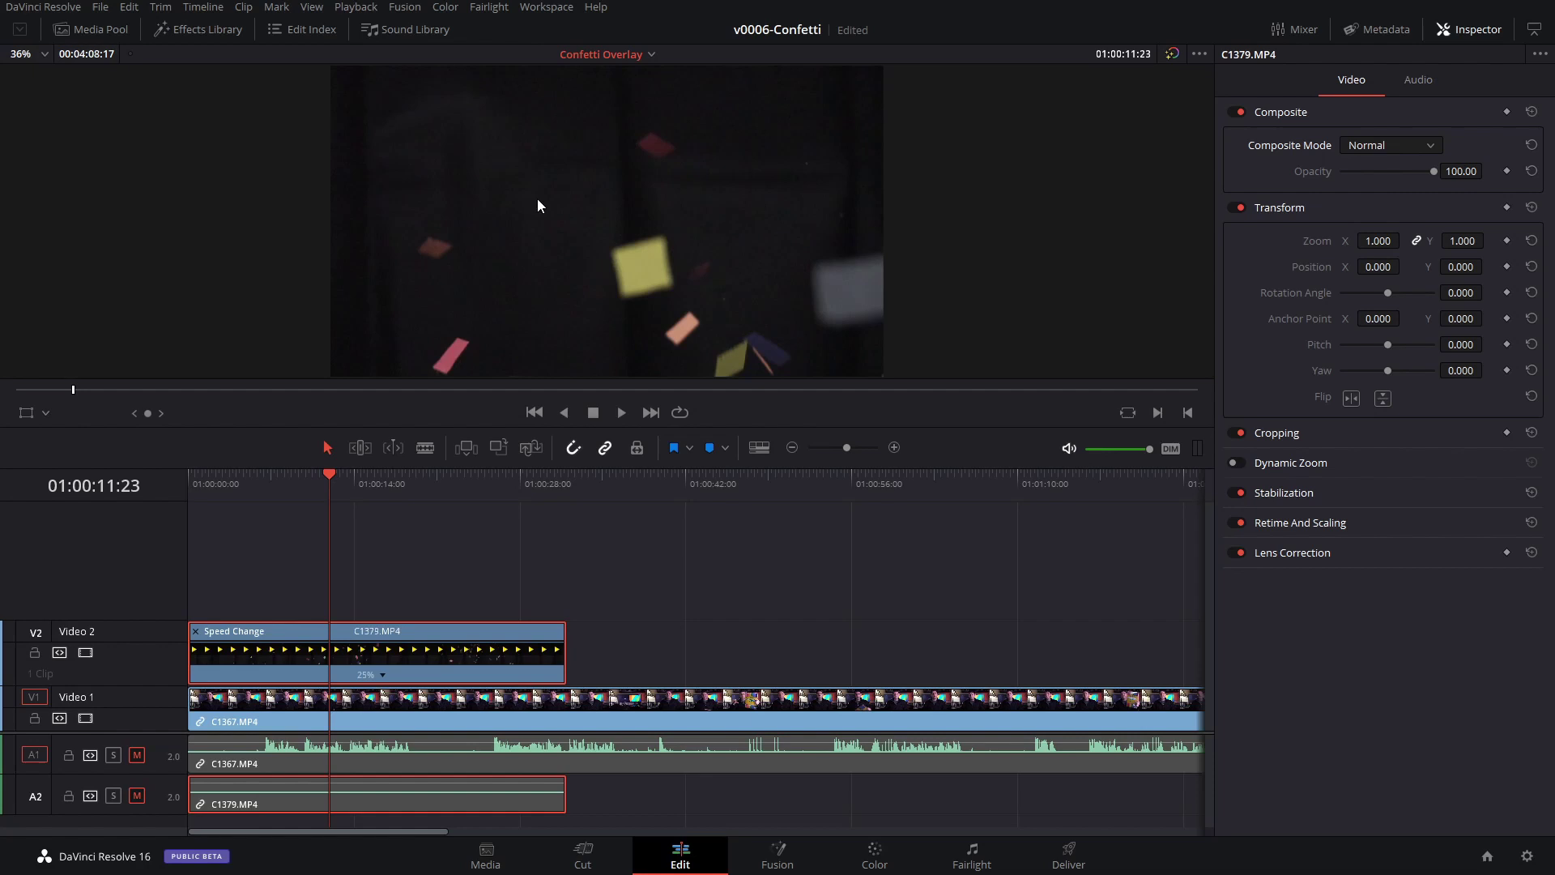
- Delete the C1367.MP4 presenter clip and move the C1379 confetti clip down to Video 1
click(473, 710)
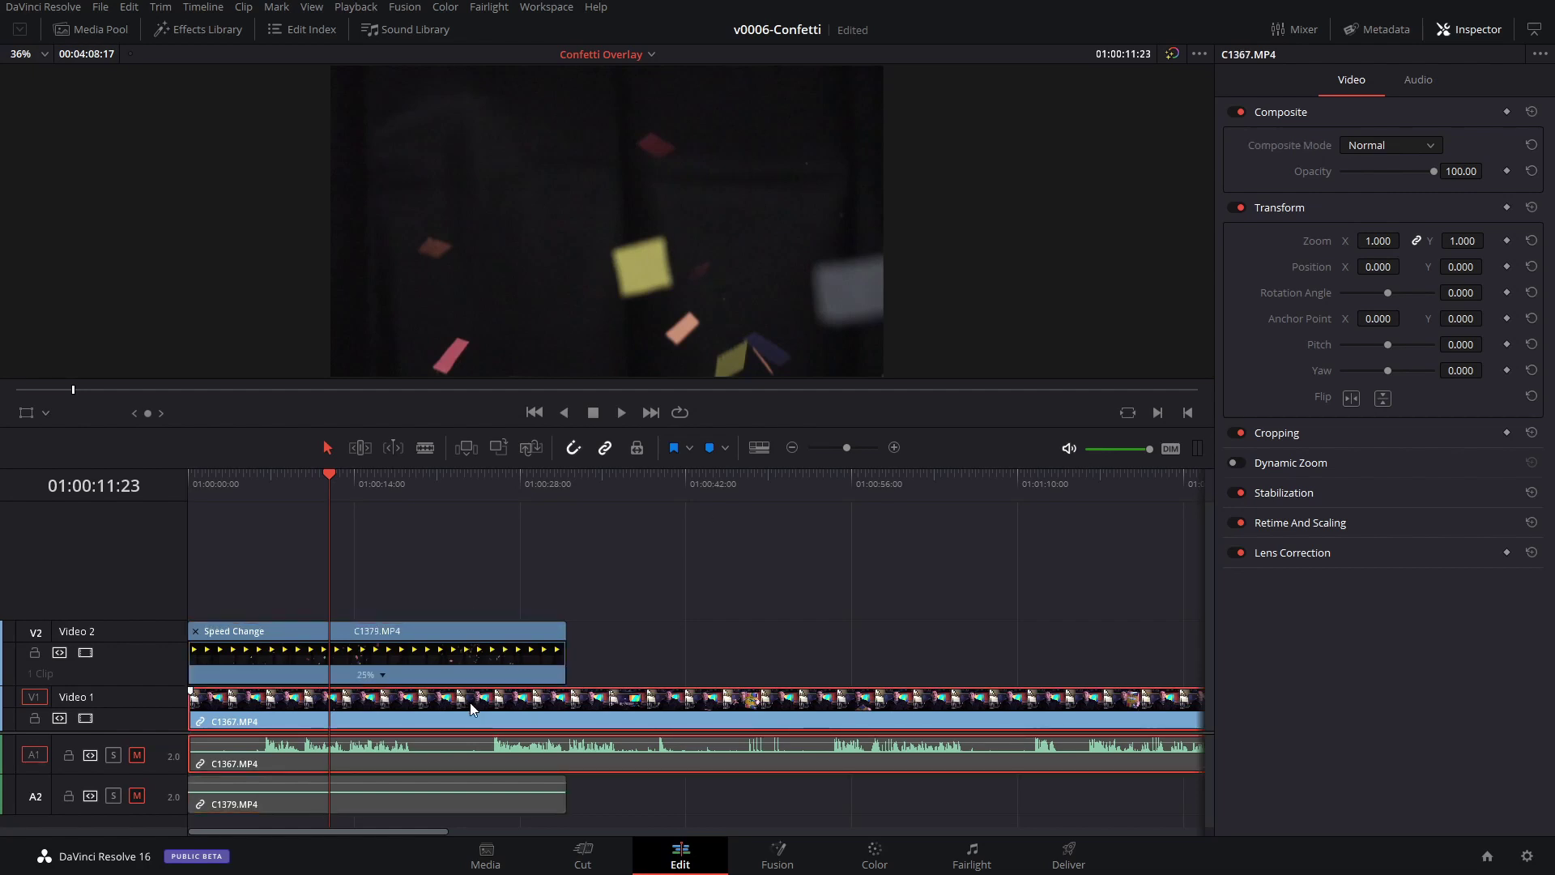
key(Delete)
drag(436, 630, 434, 709)
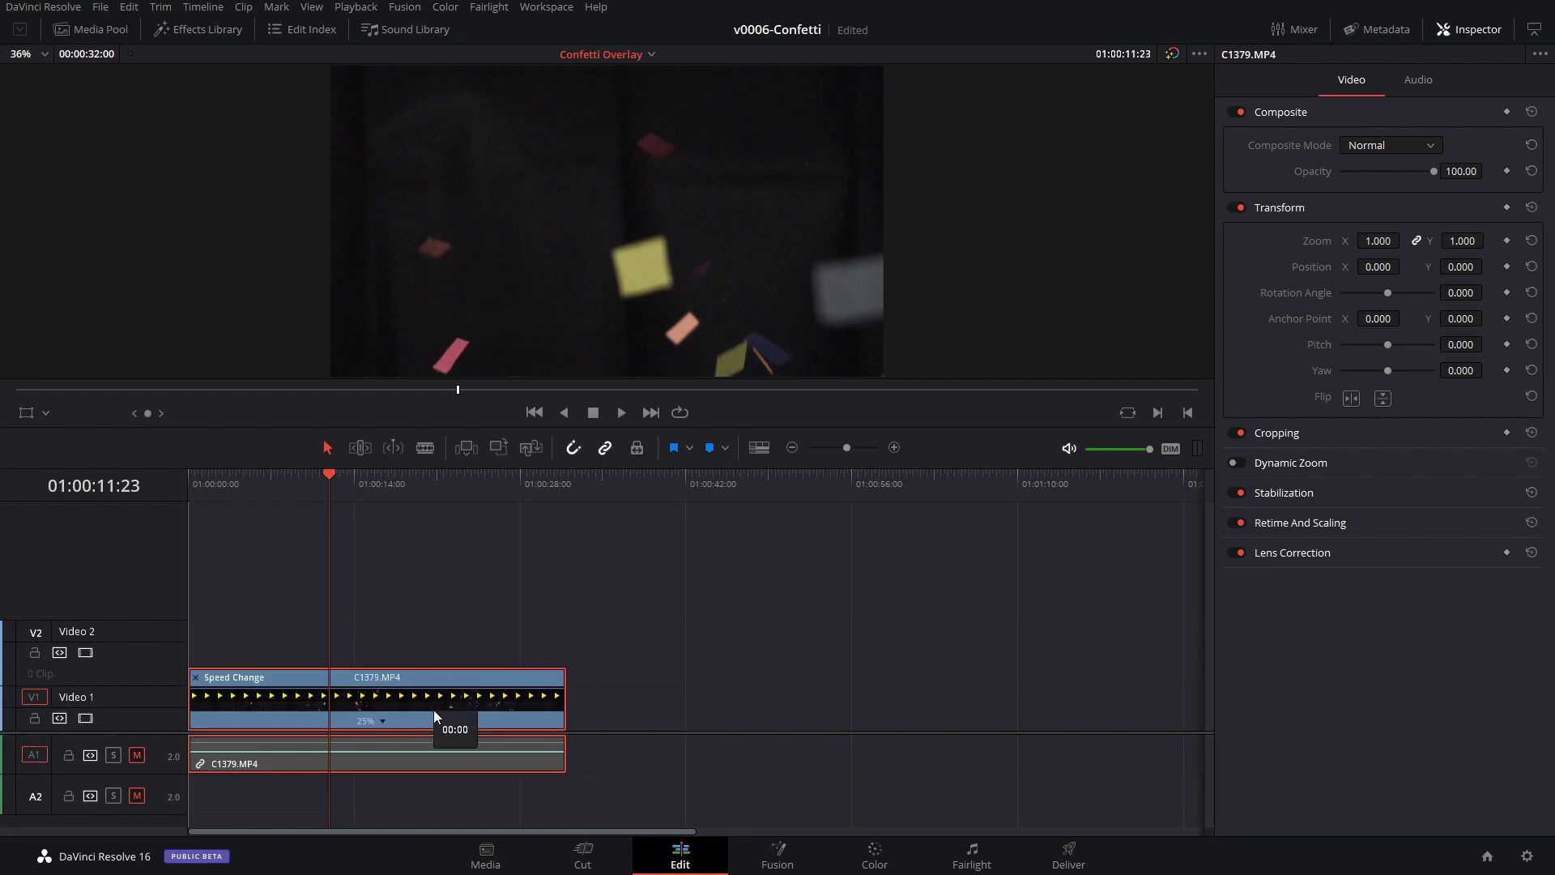
- On the Color page, drag the curve's black point right to crush the background to black
click(882, 851)
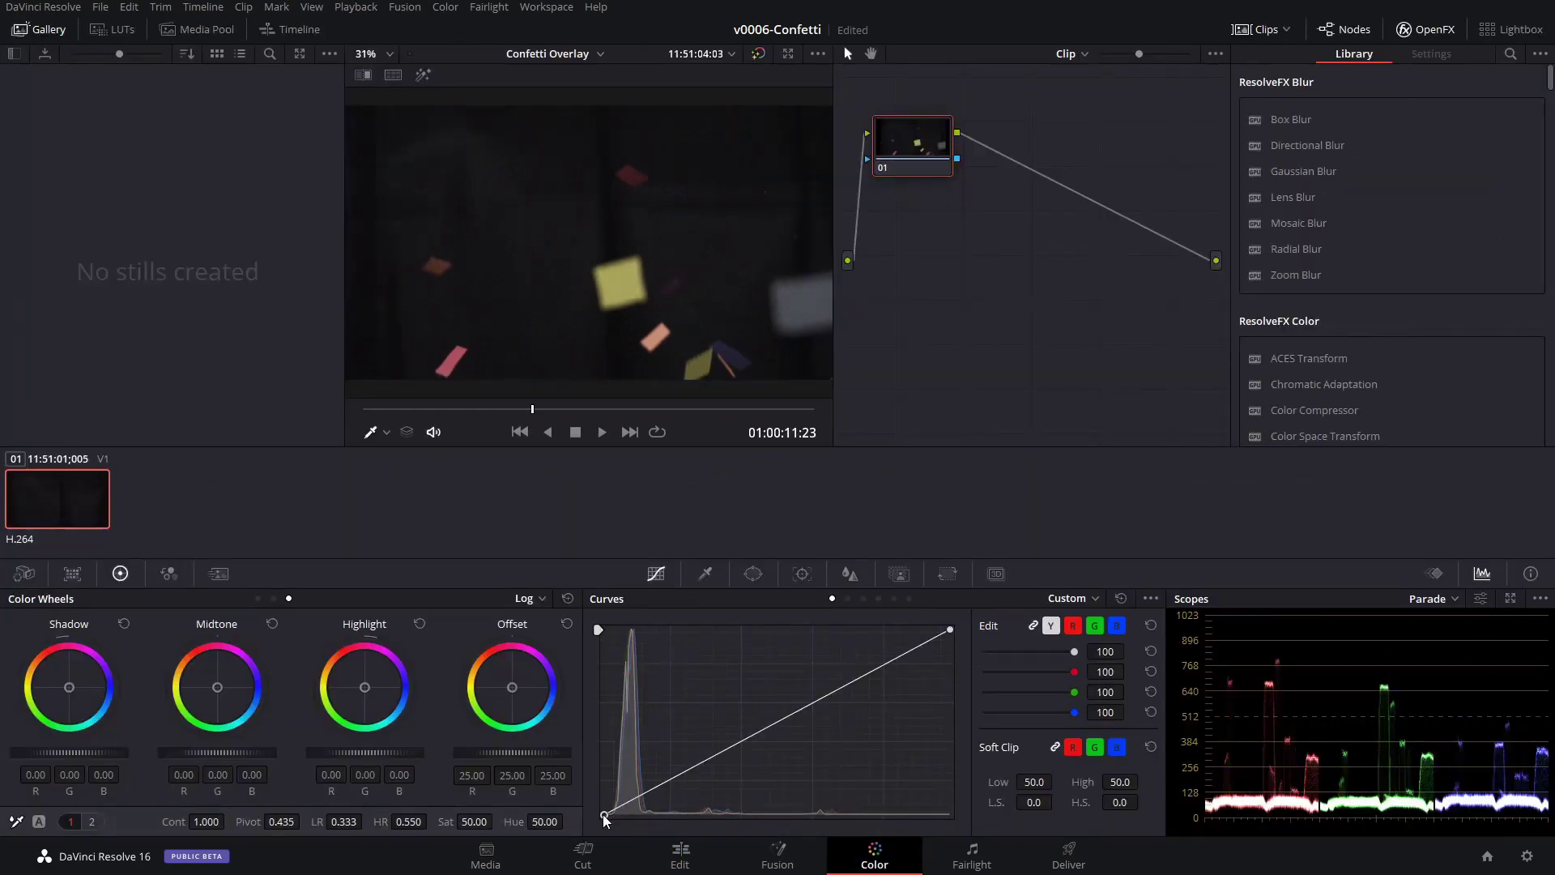
drag(604, 816, 648, 817)
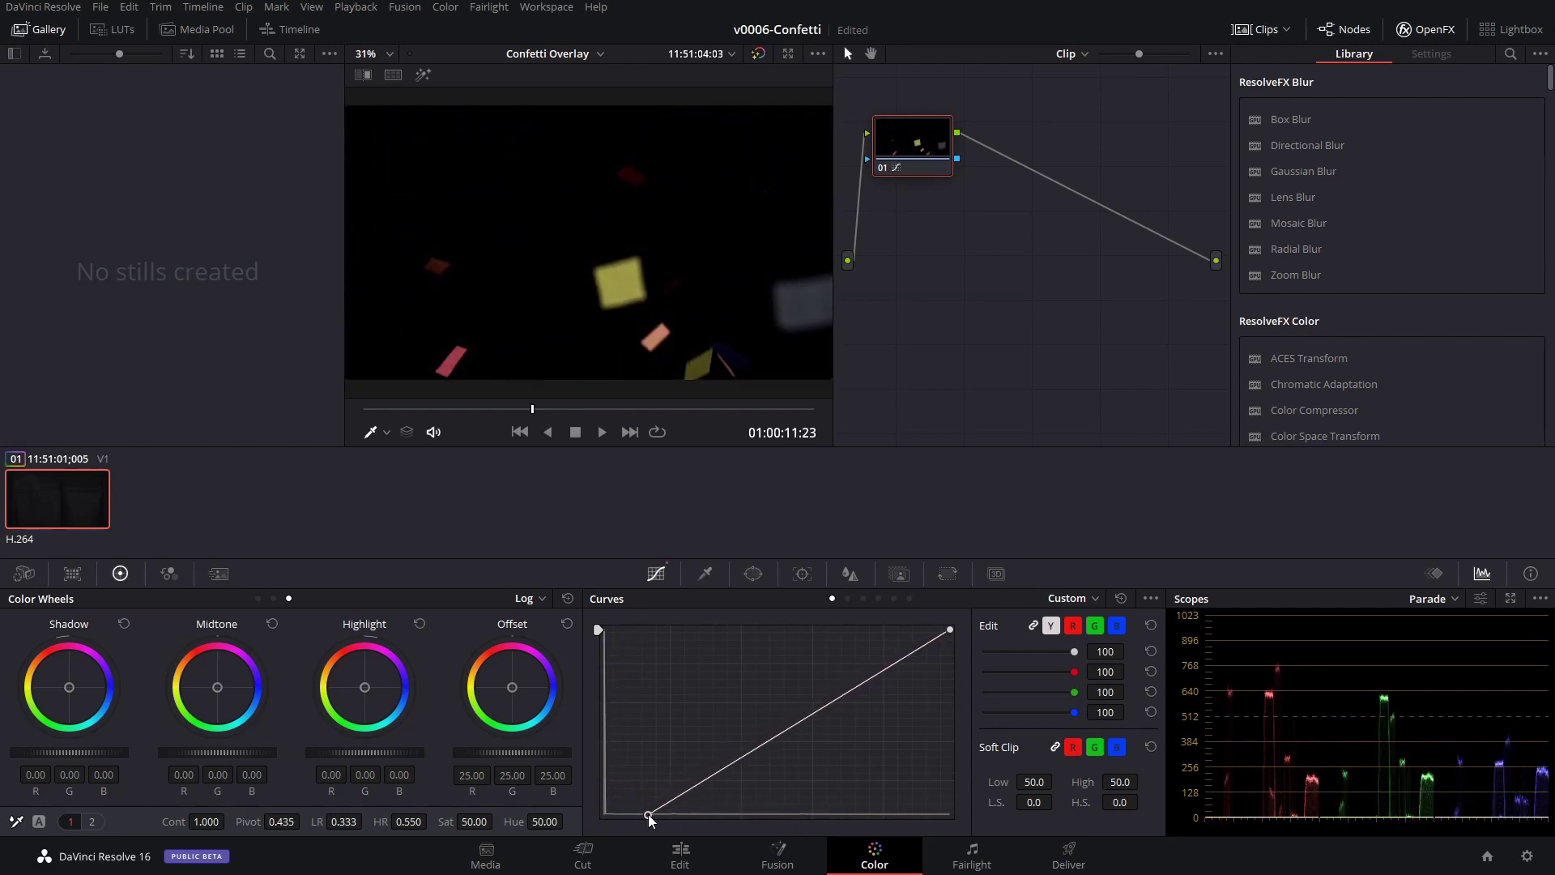
click(693, 857)
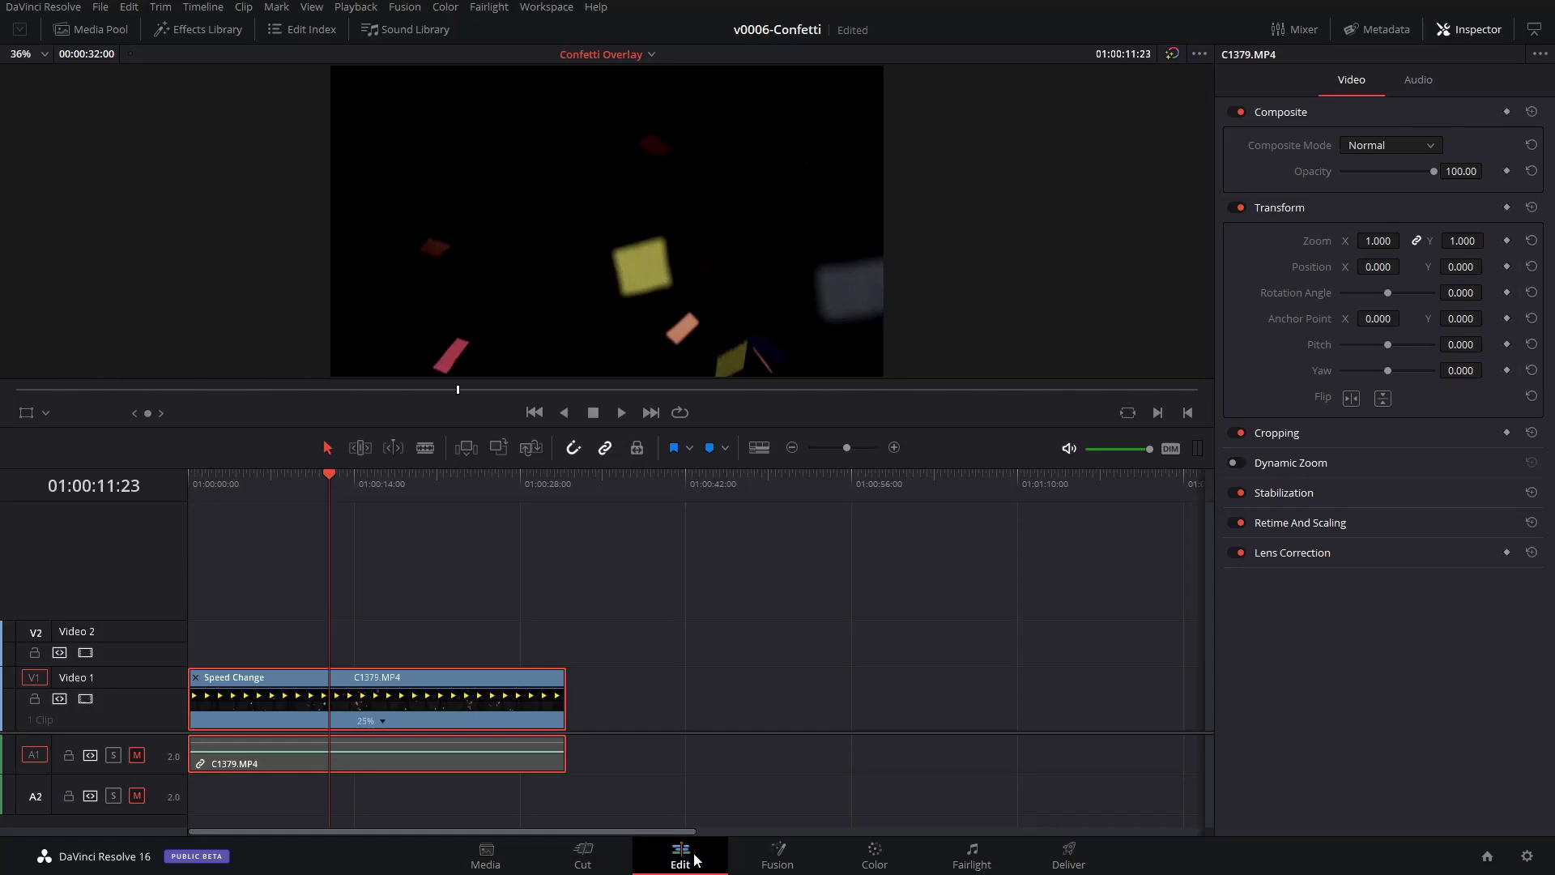
- Preview the darkened confetti clip from the start, then go to the Deliver page to render it
drag(335, 494, 187, 476)
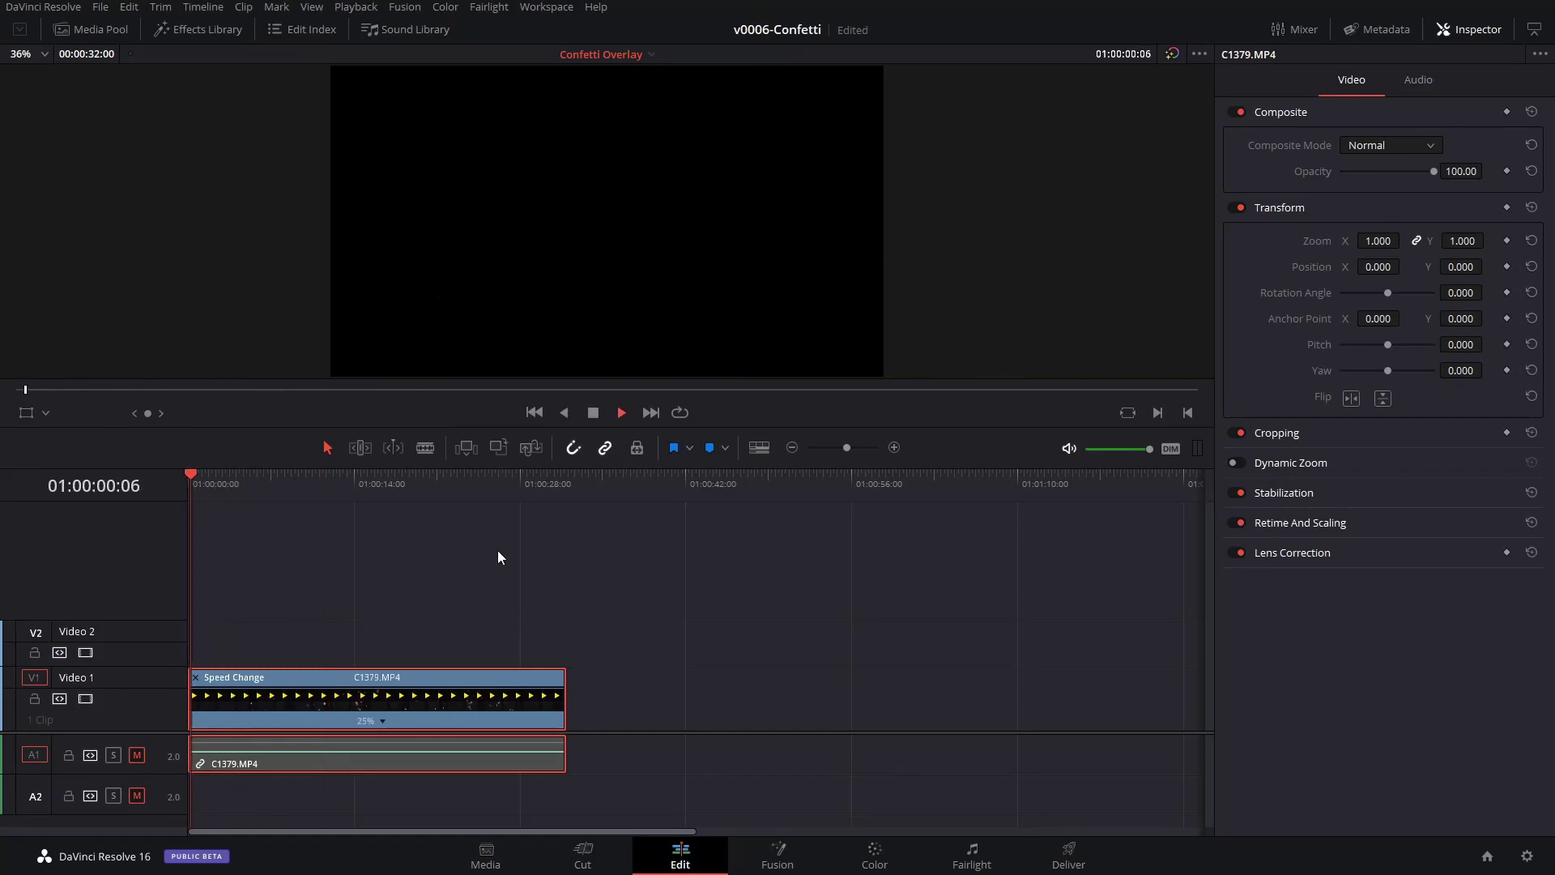
key(space)
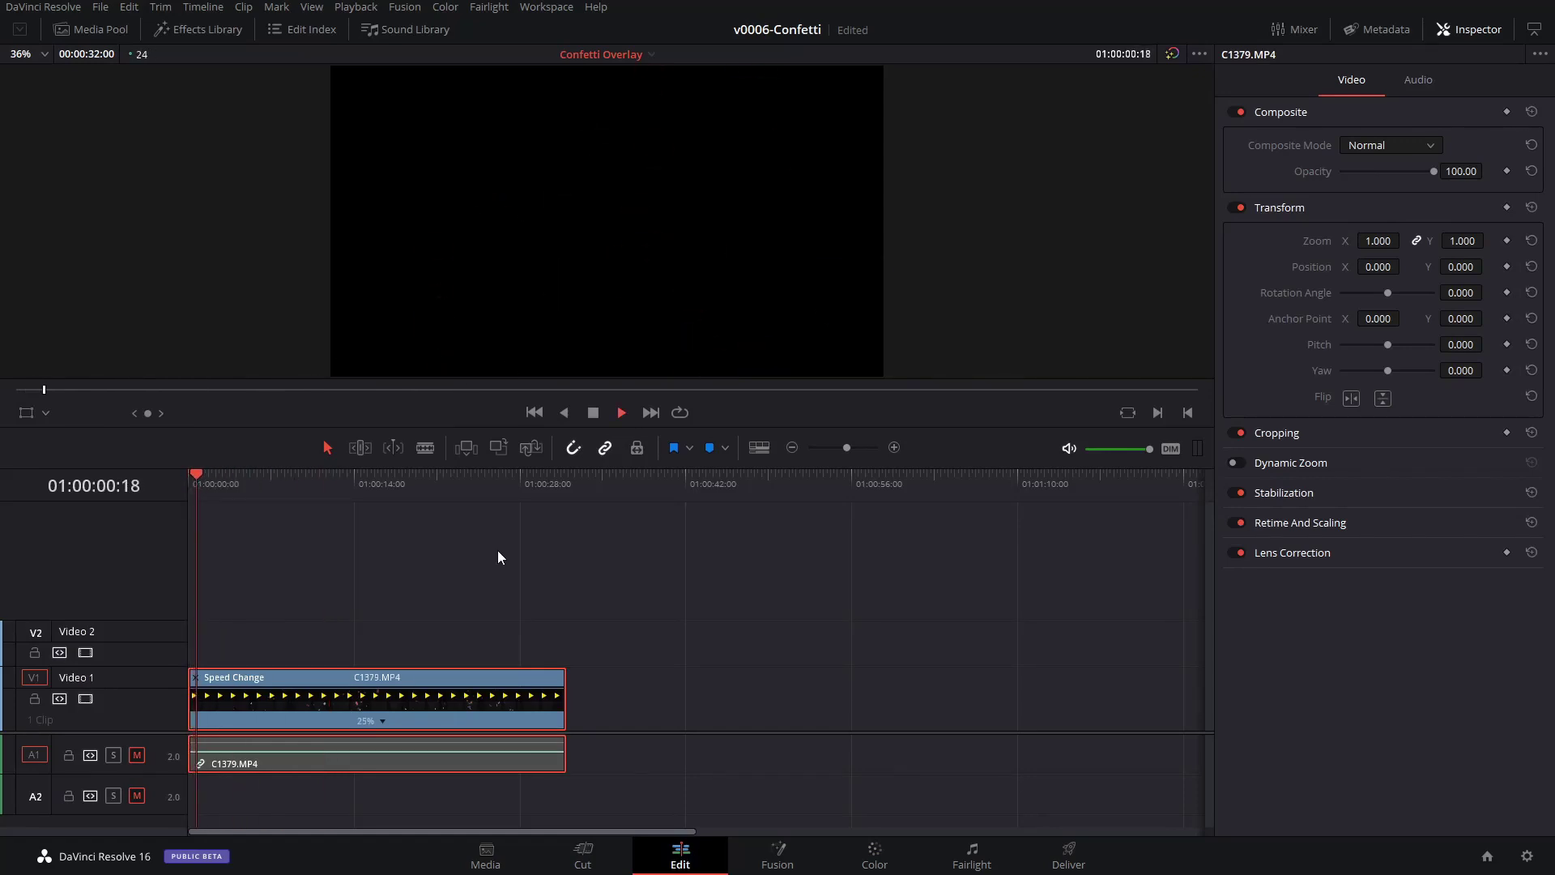
click(311, 478)
drag(311, 478, 294, 478)
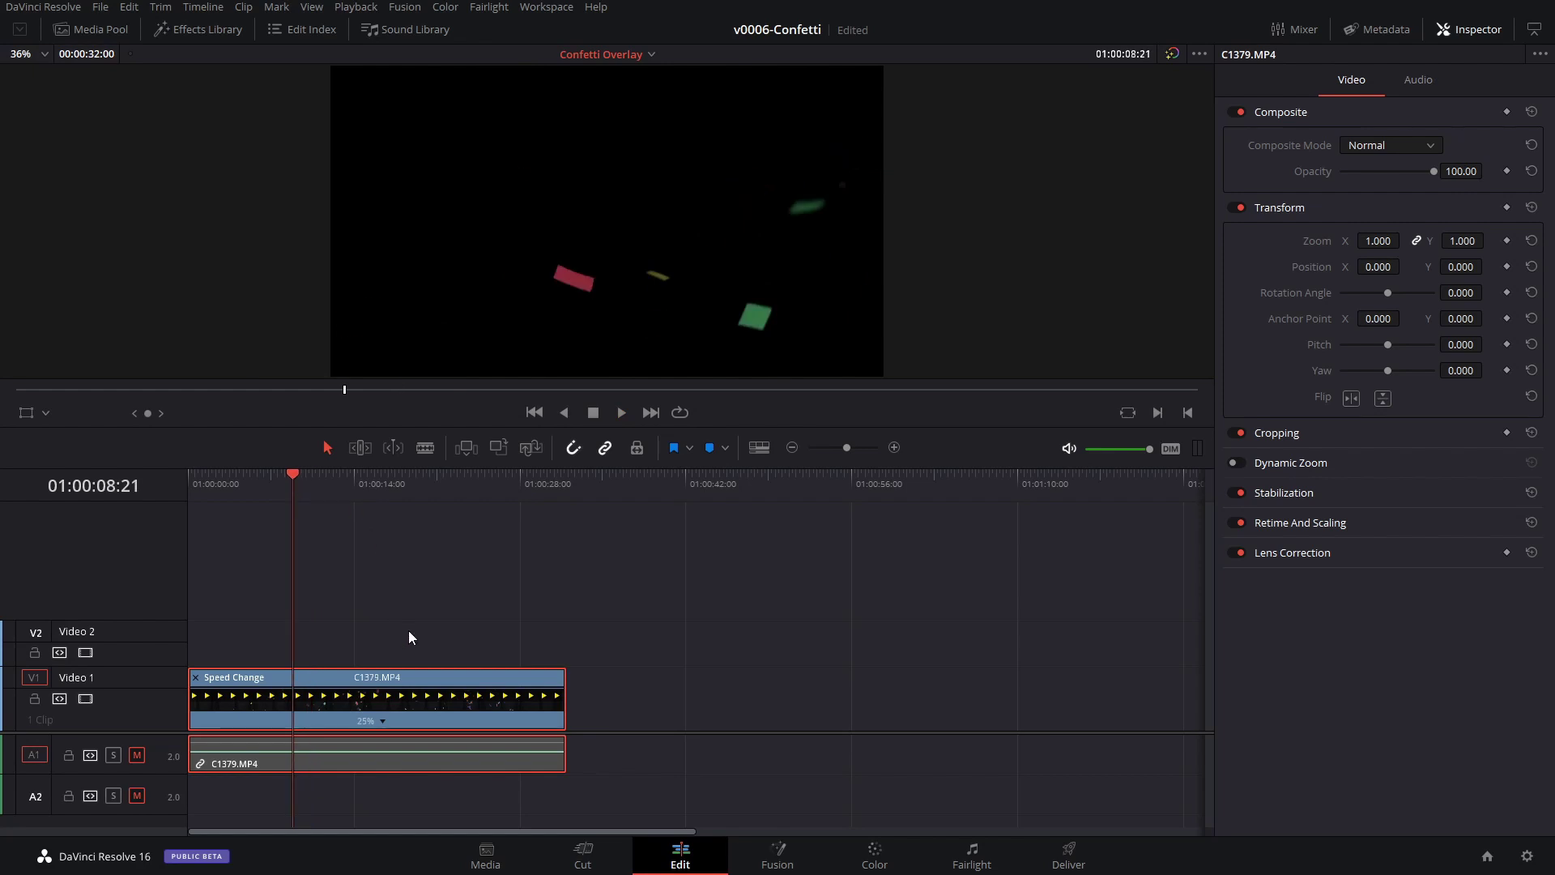
click(1063, 859)
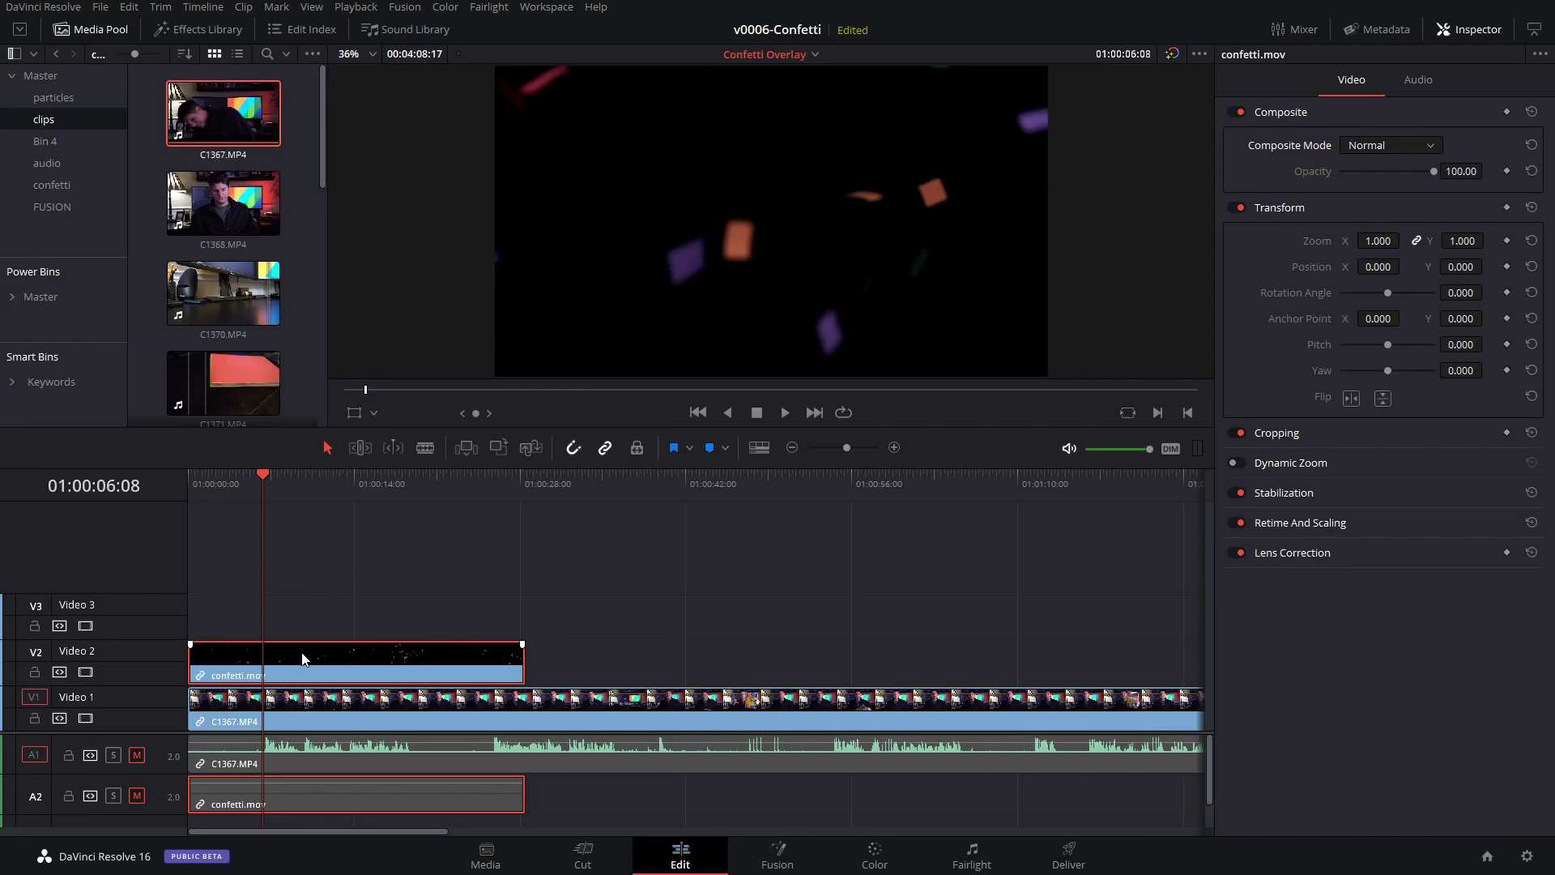
- Set confetti.mov's Composite Mode to Screen and play it over the presenter from 01:00:04:04
click(1390, 144)
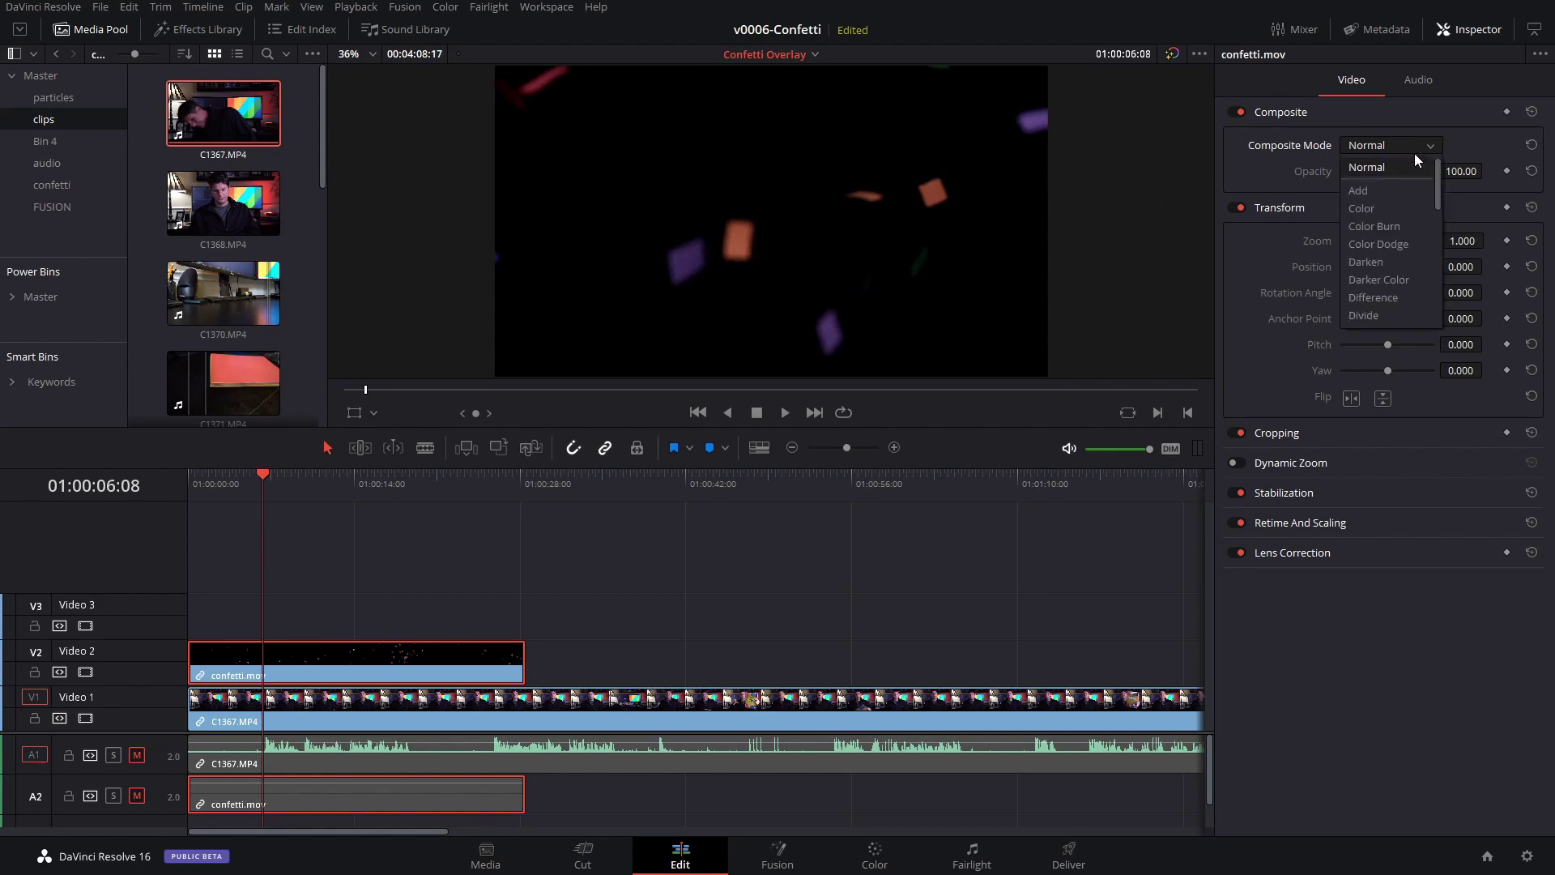
drag(1435, 171, 1445, 295)
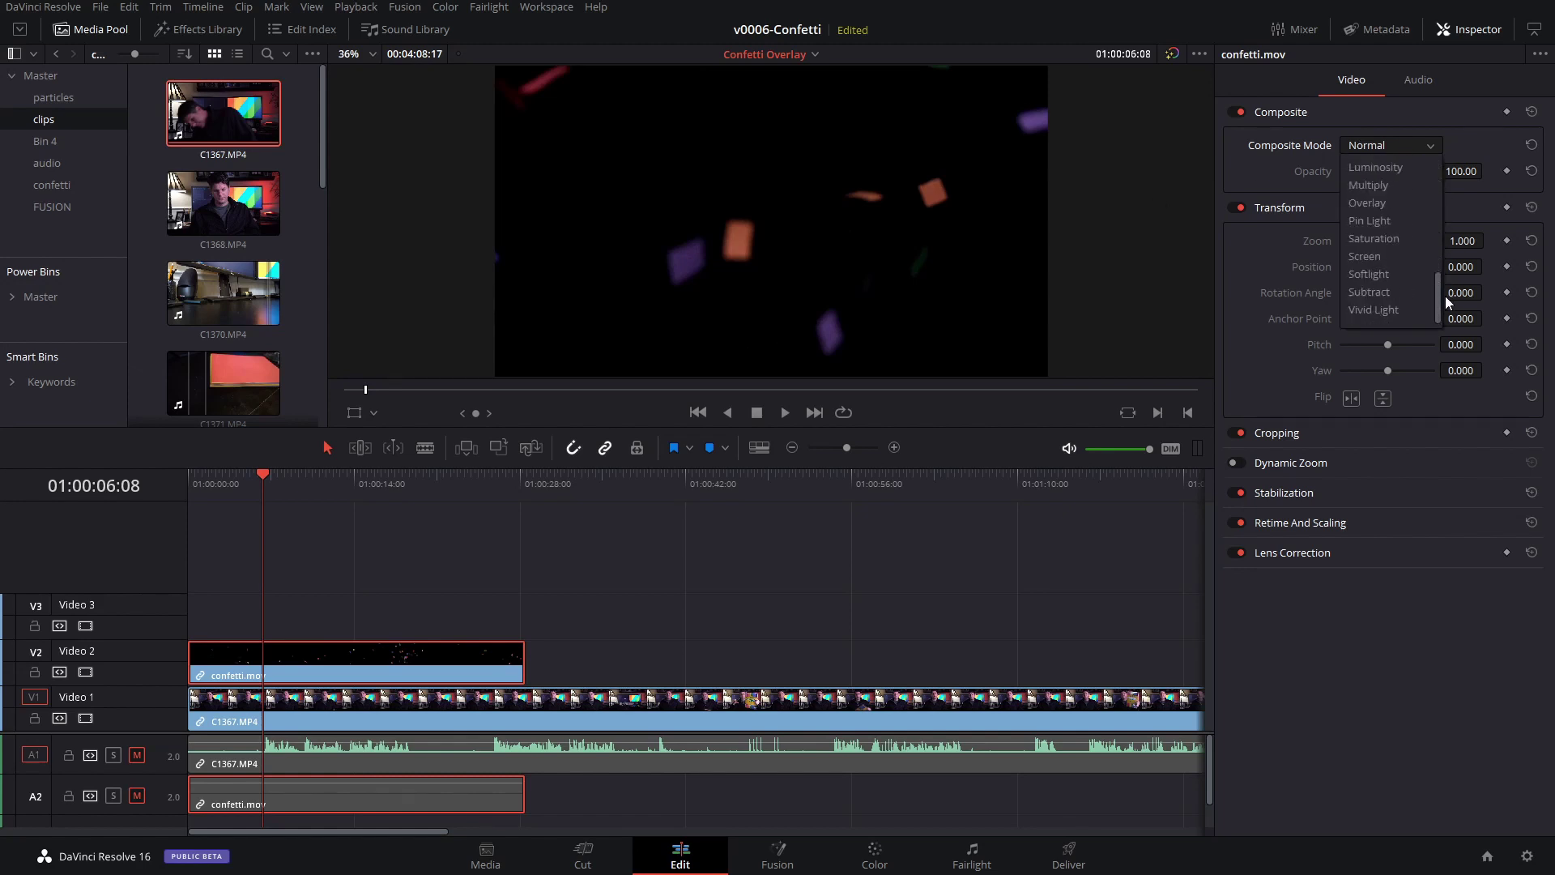
click(1393, 256)
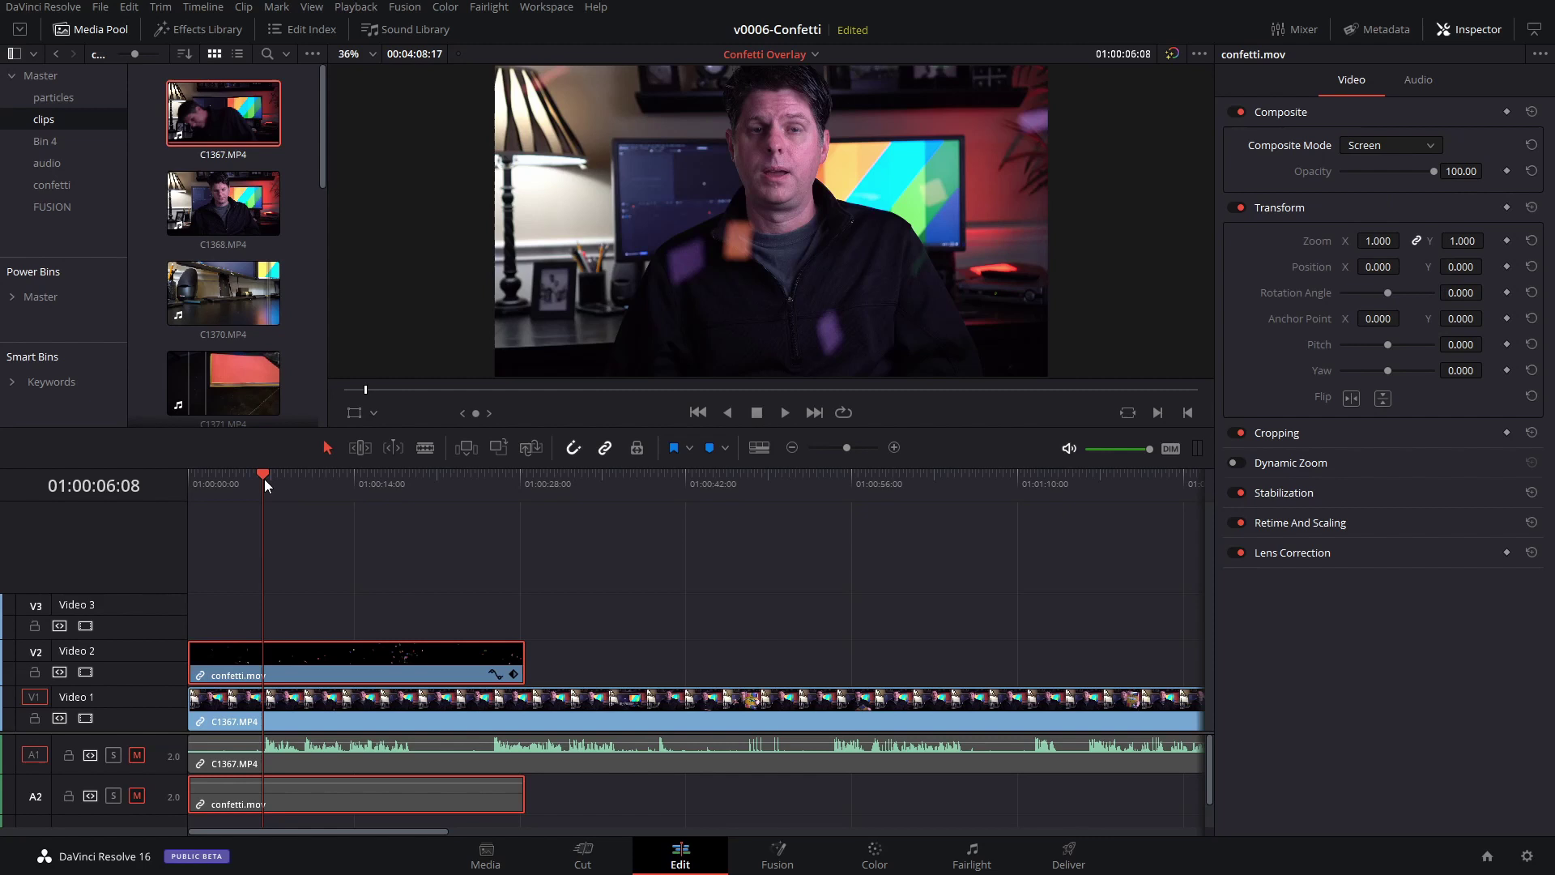
drag(264, 479, 236, 478)
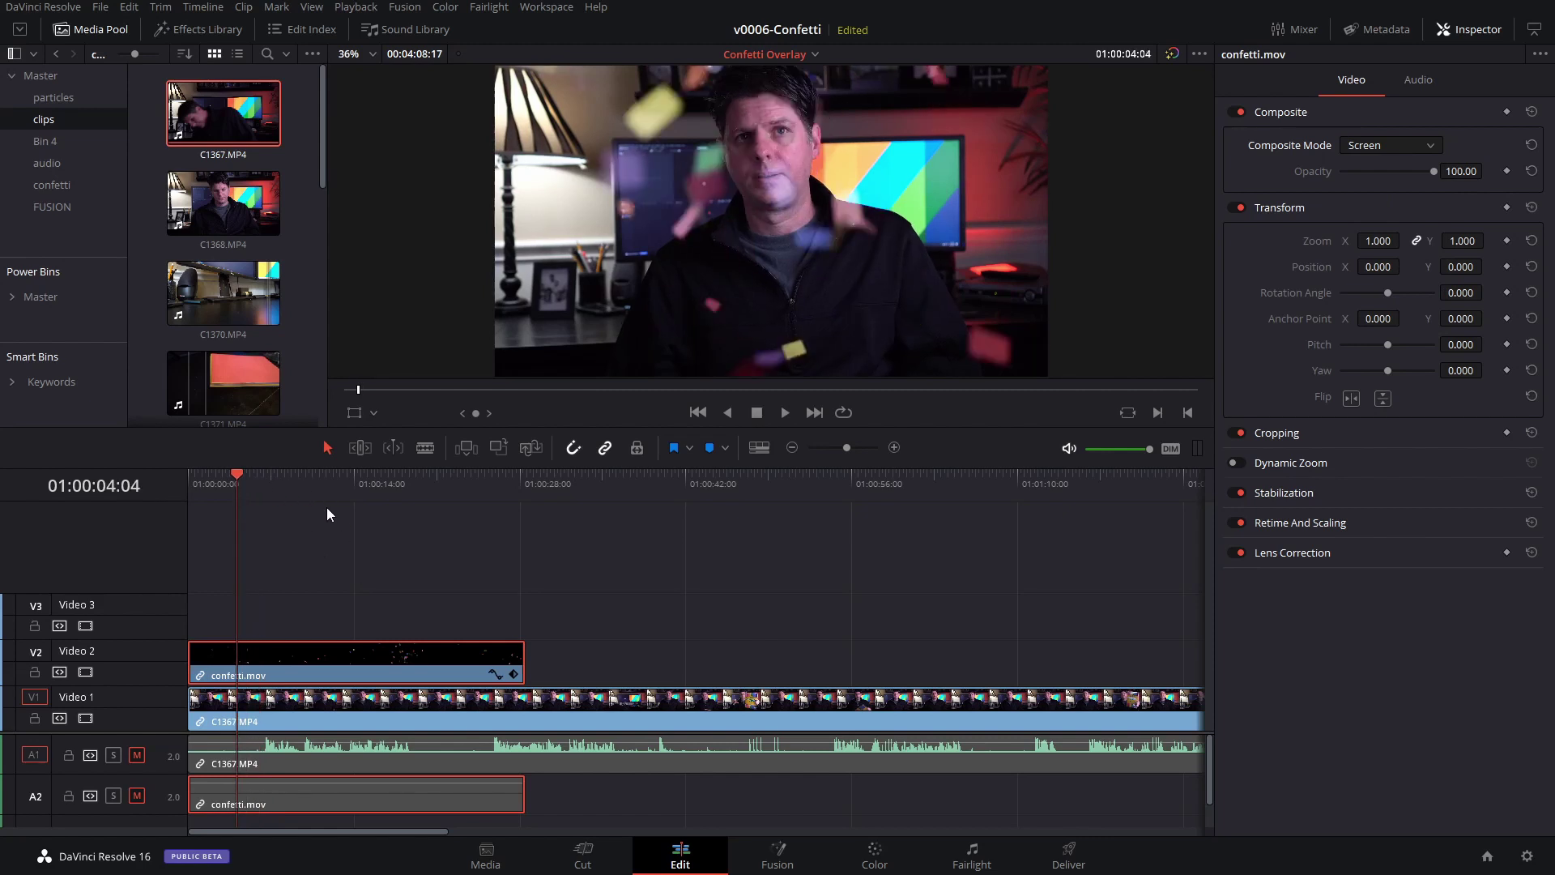
key(space)
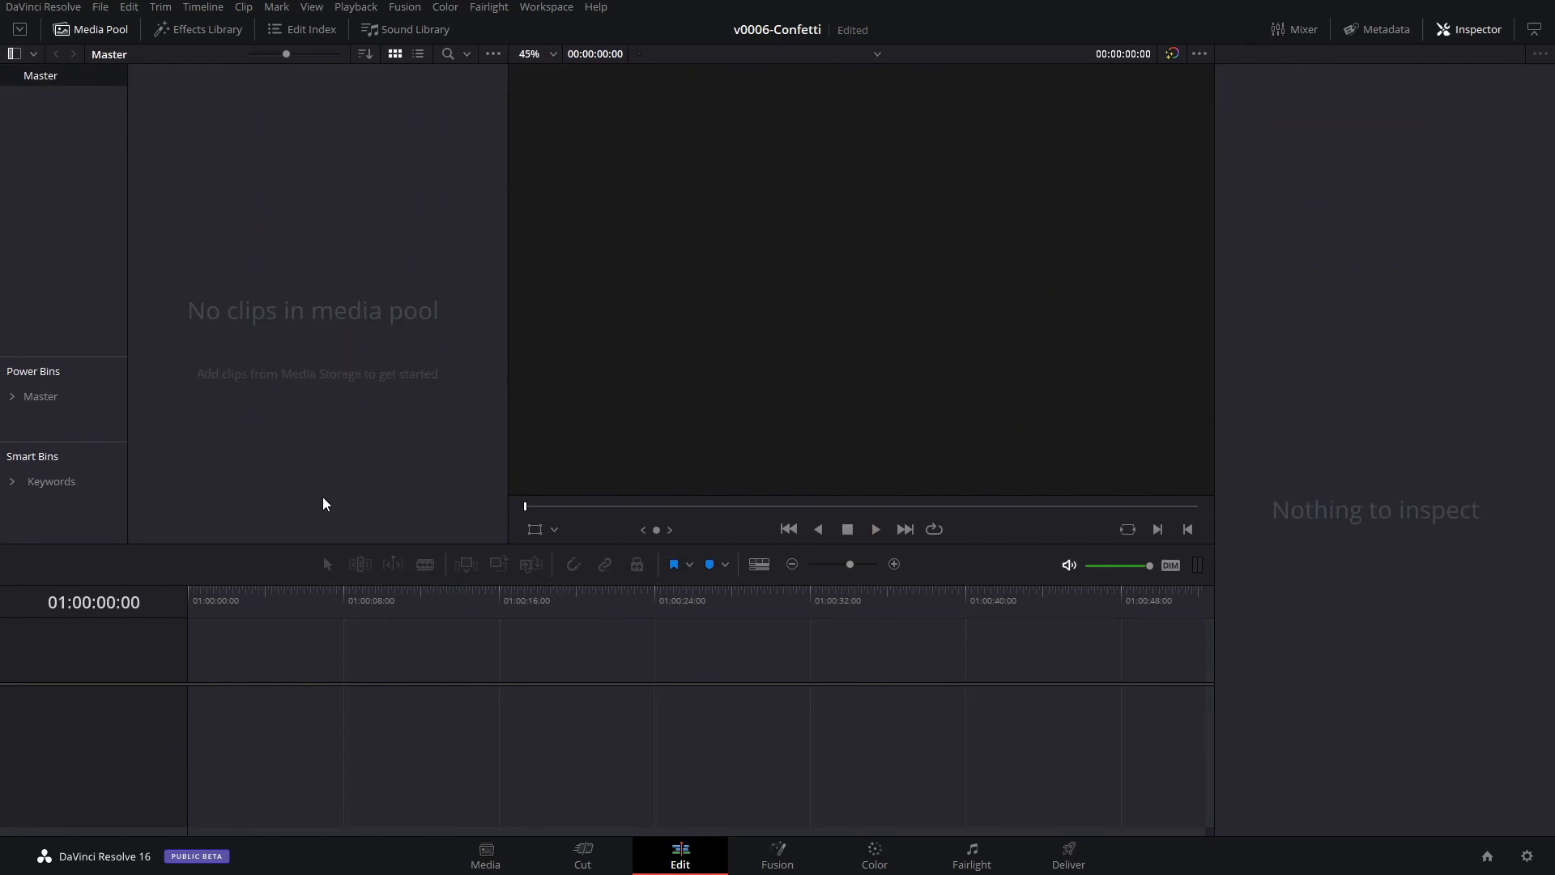
- Create a 25-second Fusion Composition 1 in the Media Pool and drag it onto a new Timeline 1
right_click(323, 260)
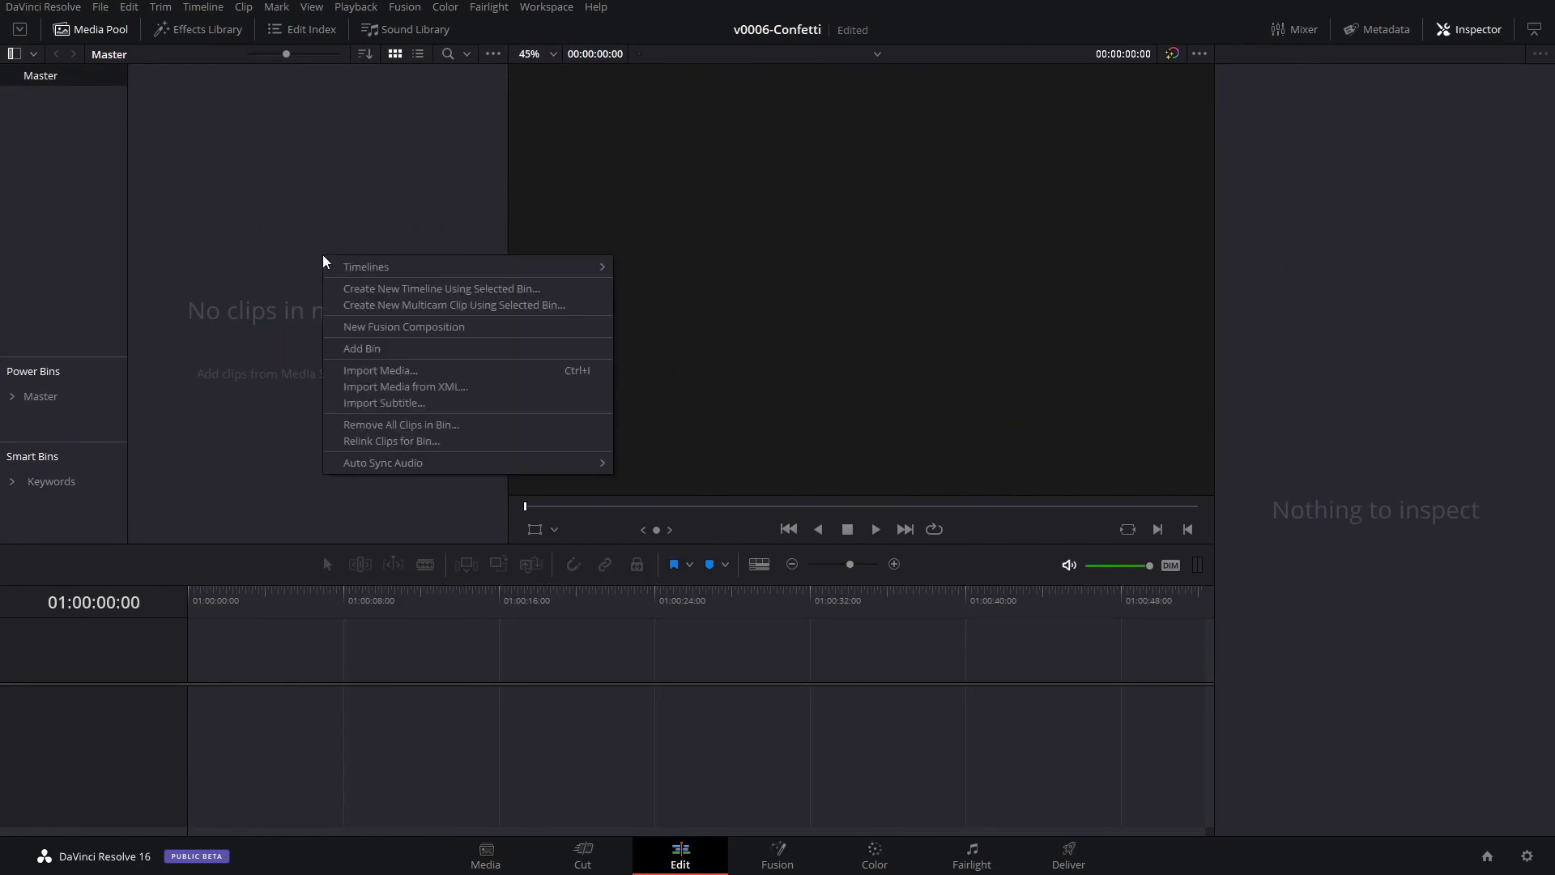
click(369, 326)
click(770, 408)
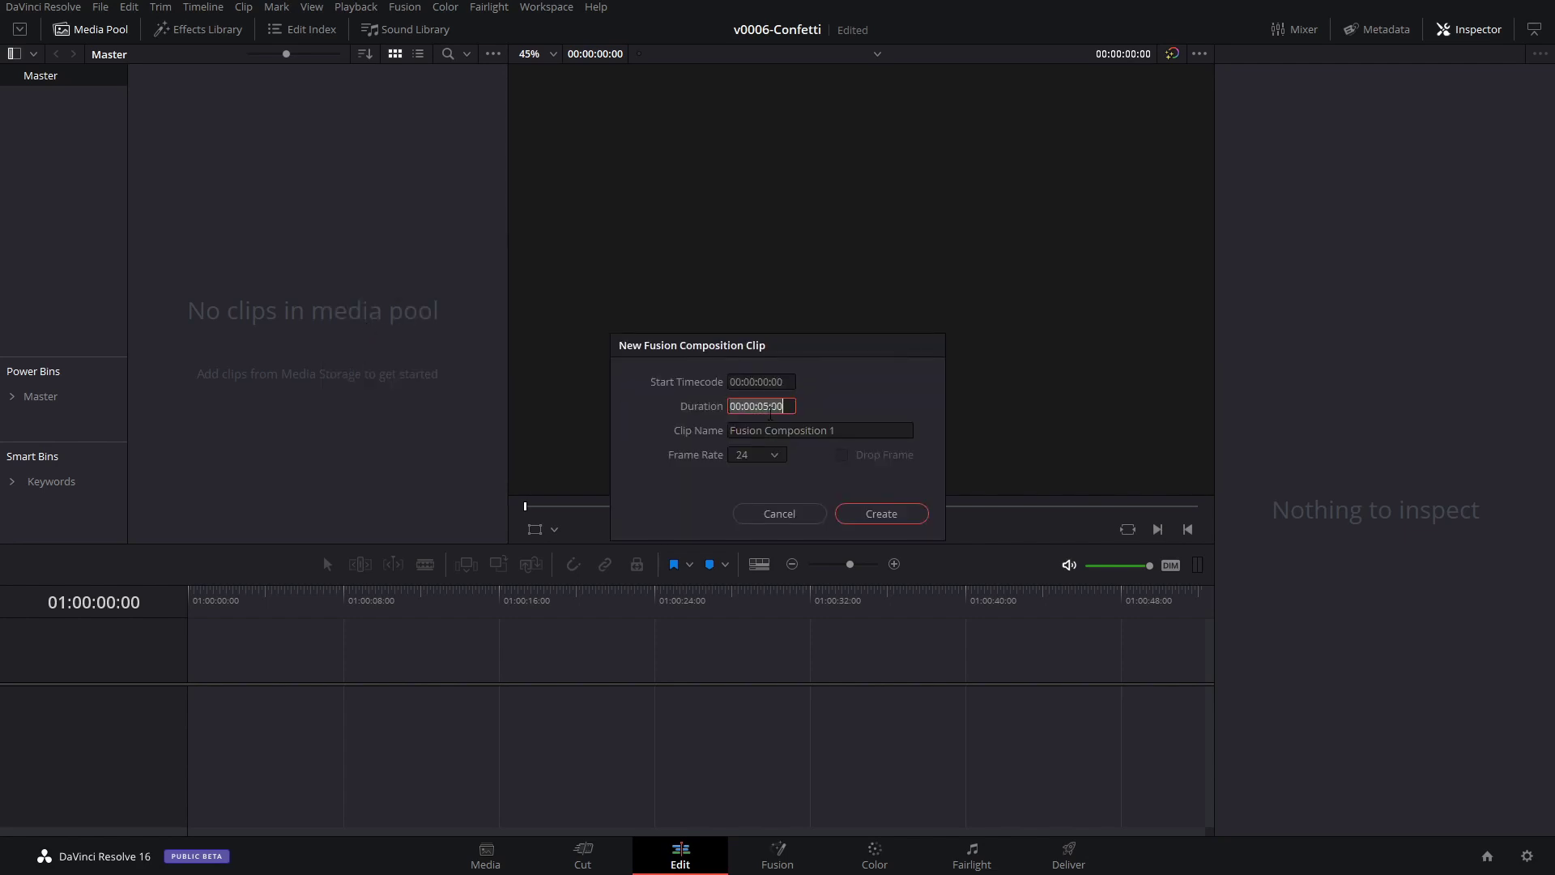
click(763, 406)
click(883, 514)
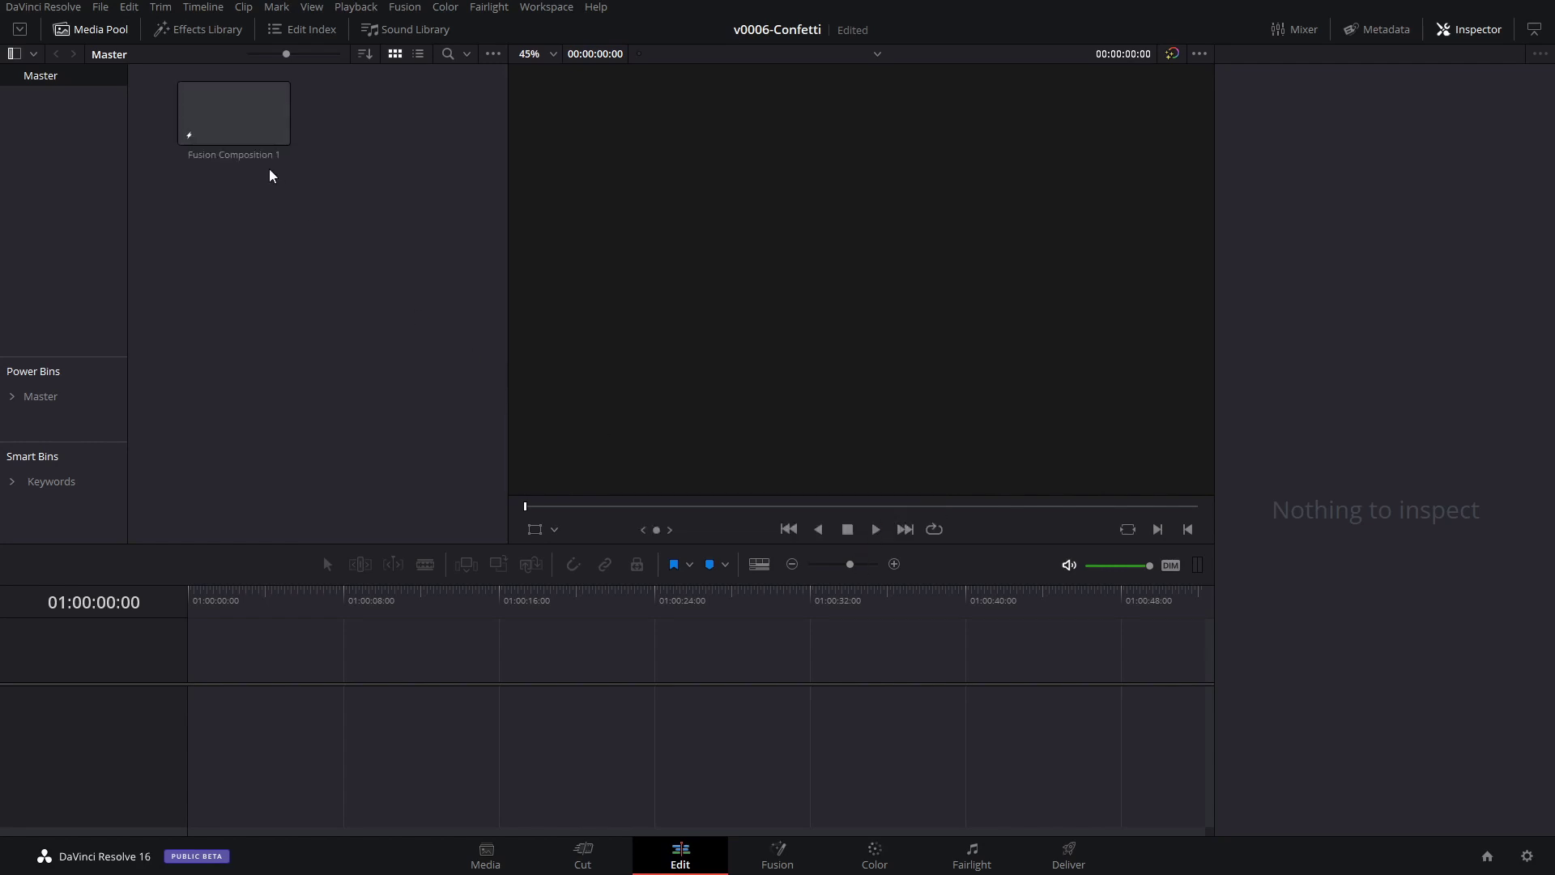
drag(259, 138, 184, 713)
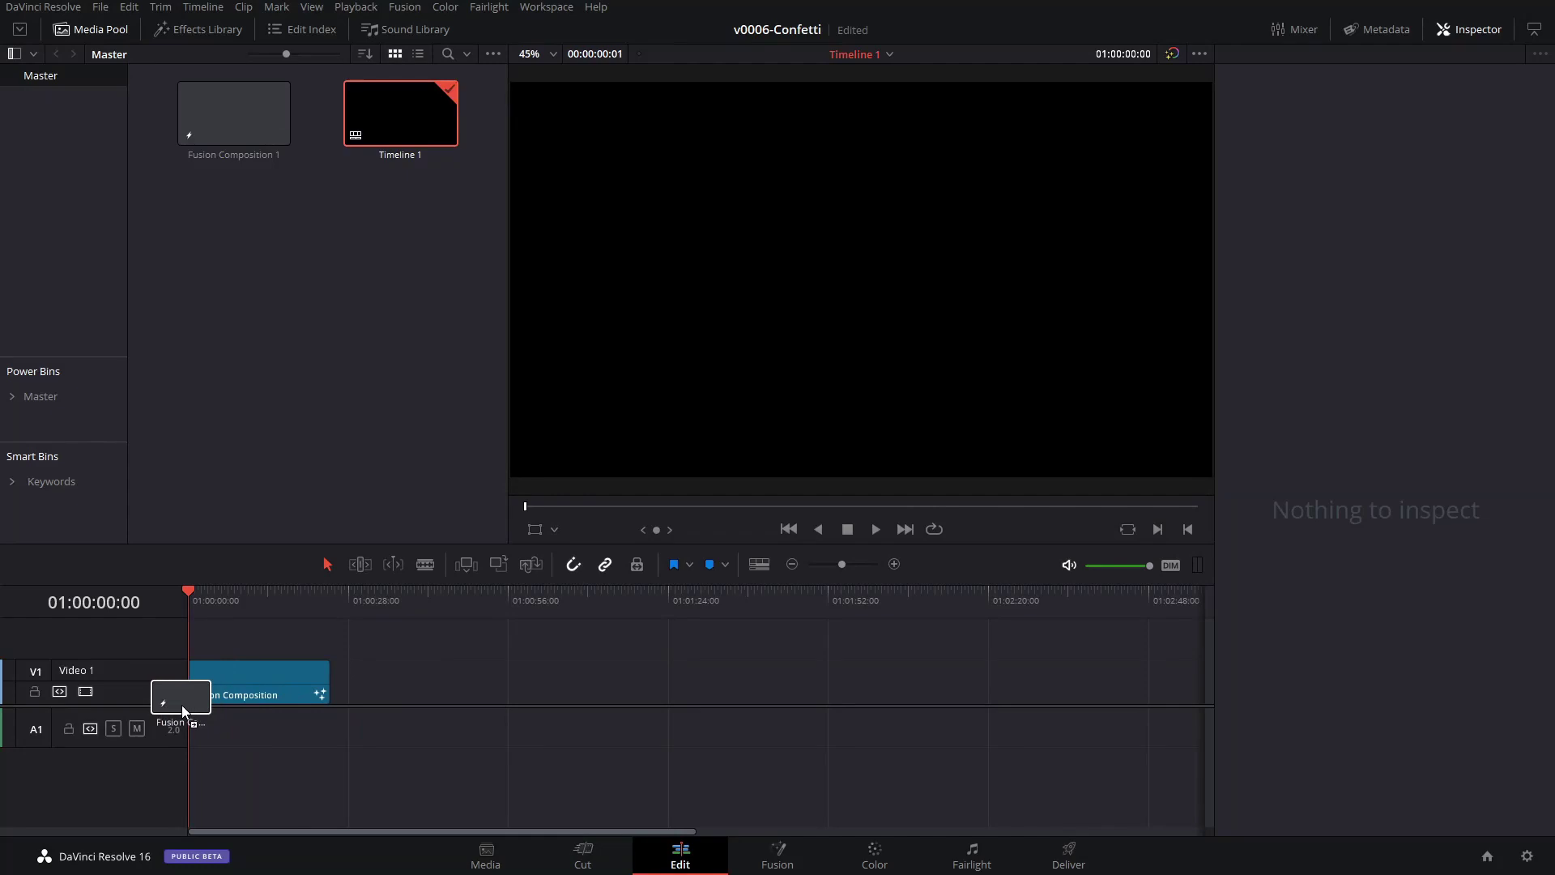
click(252, 603)
- On the Fusion page, add pEmitter and pRender nodes and wire pEmitter1 → pRender1 → MediaOut1
click(777, 857)
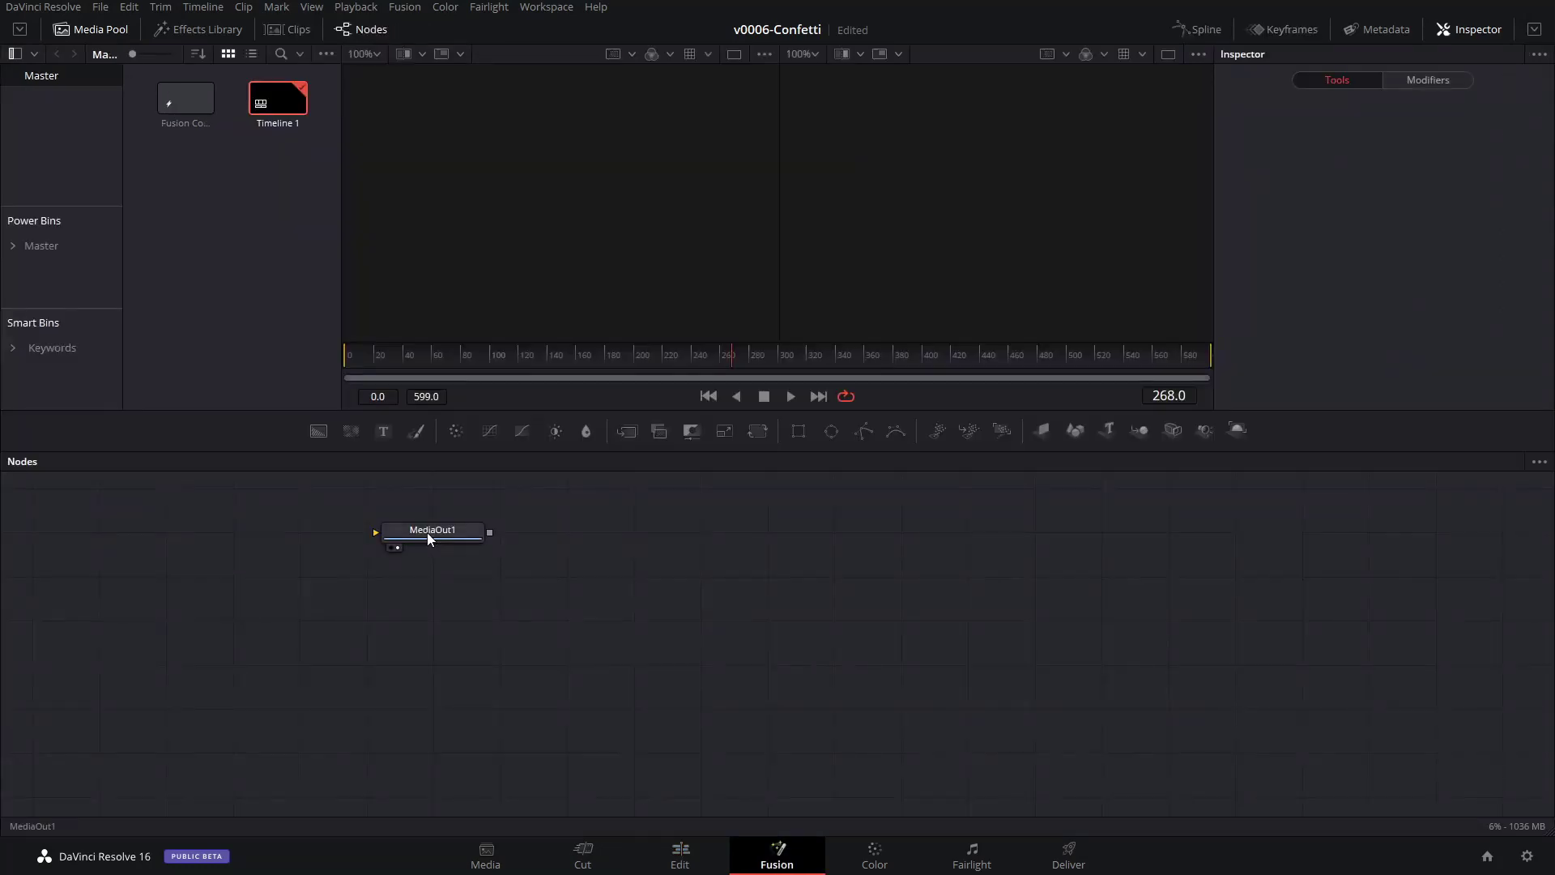
drag(426, 533, 1054, 598)
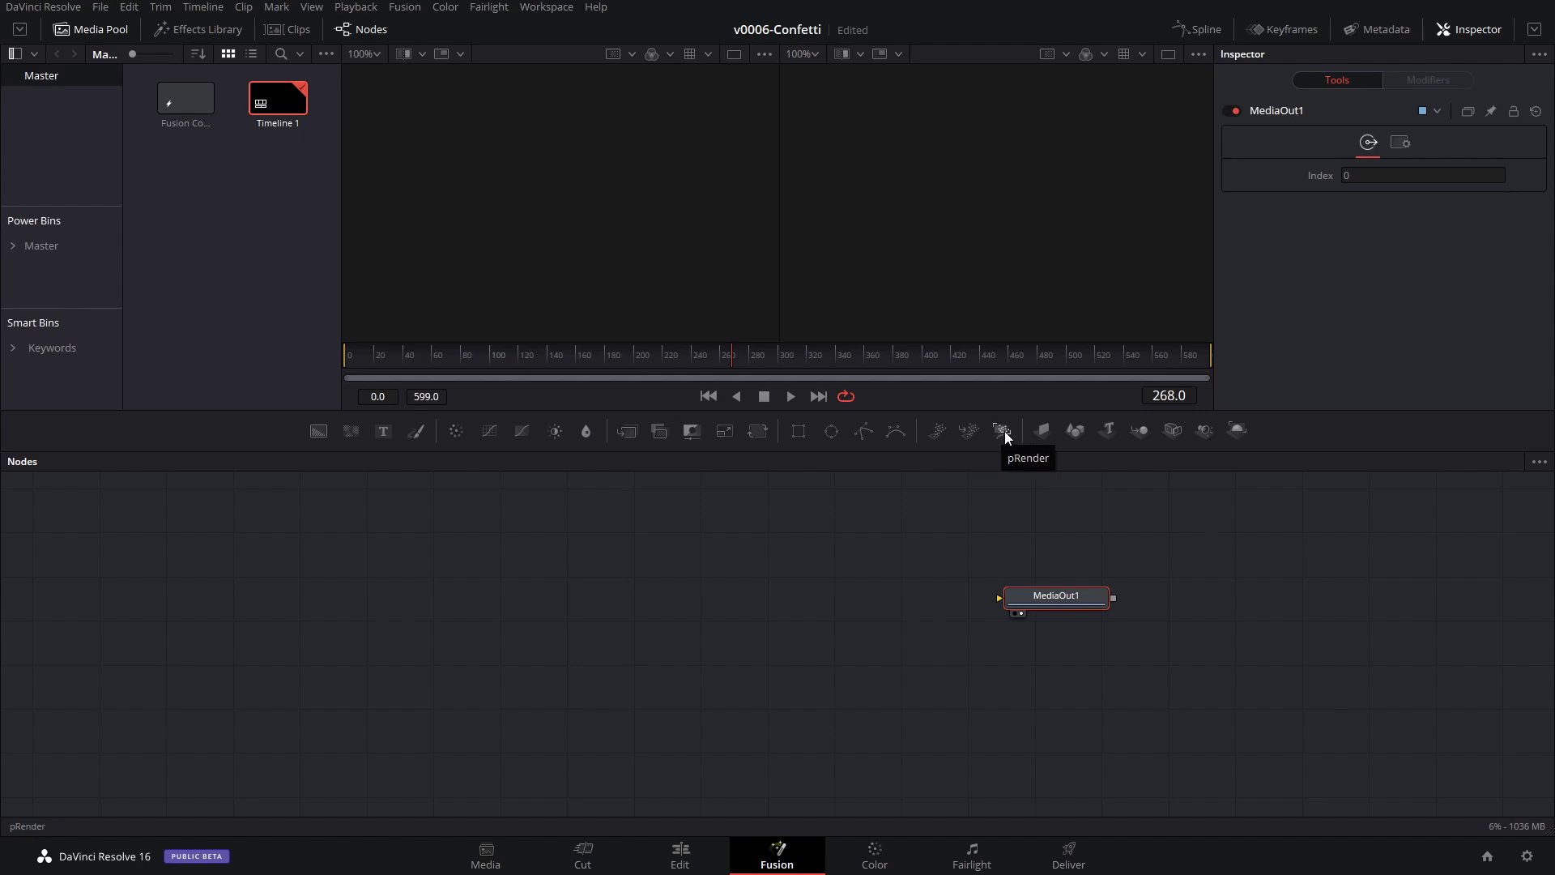
drag(937, 430, 389, 618)
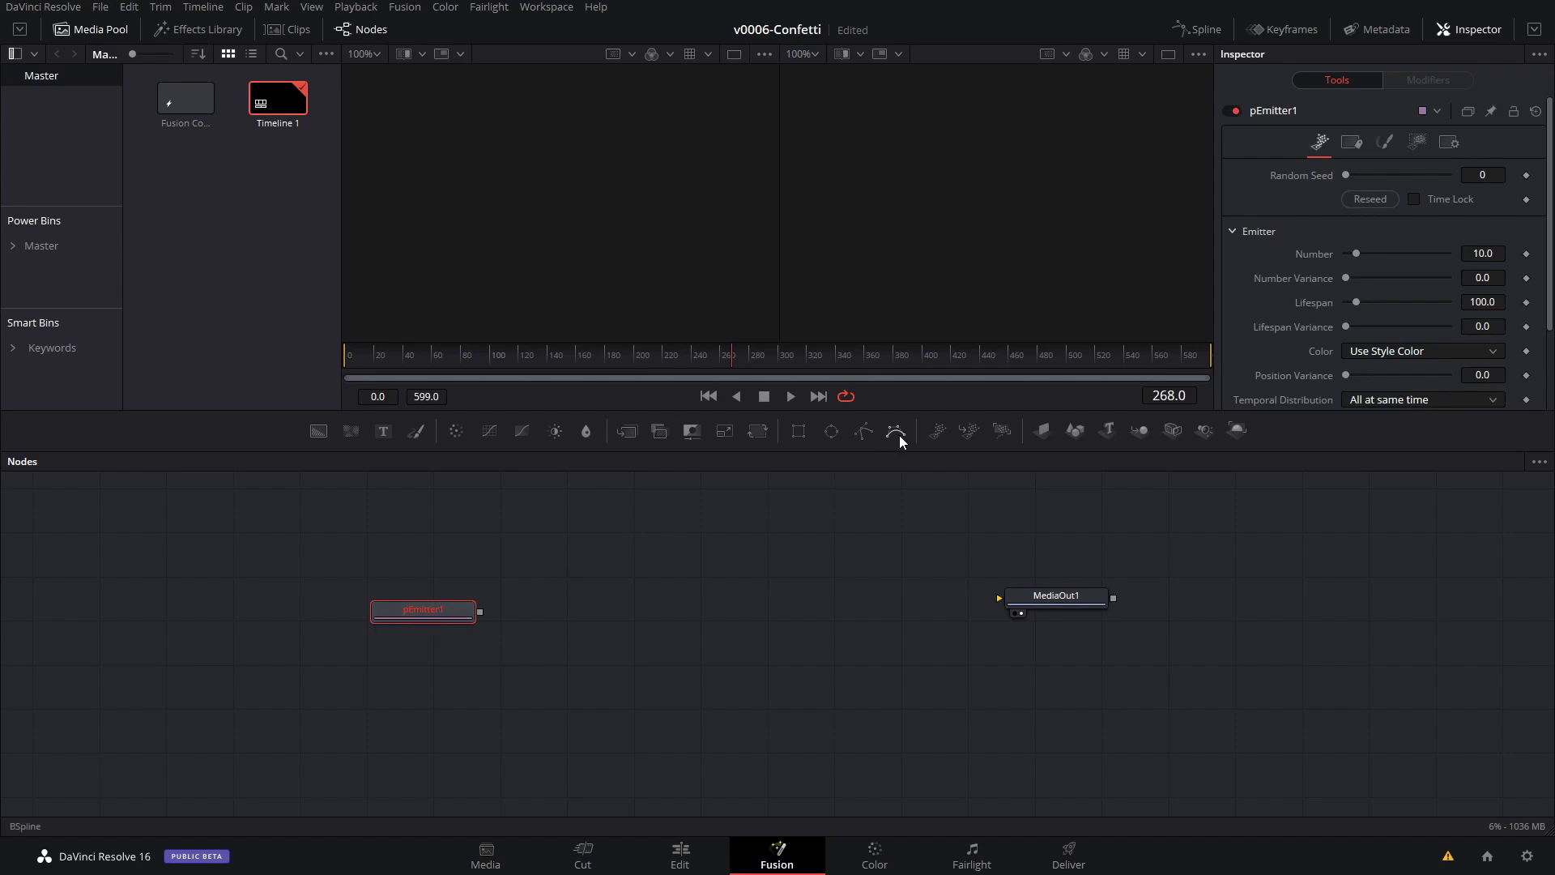
drag(1008, 426, 728, 606)
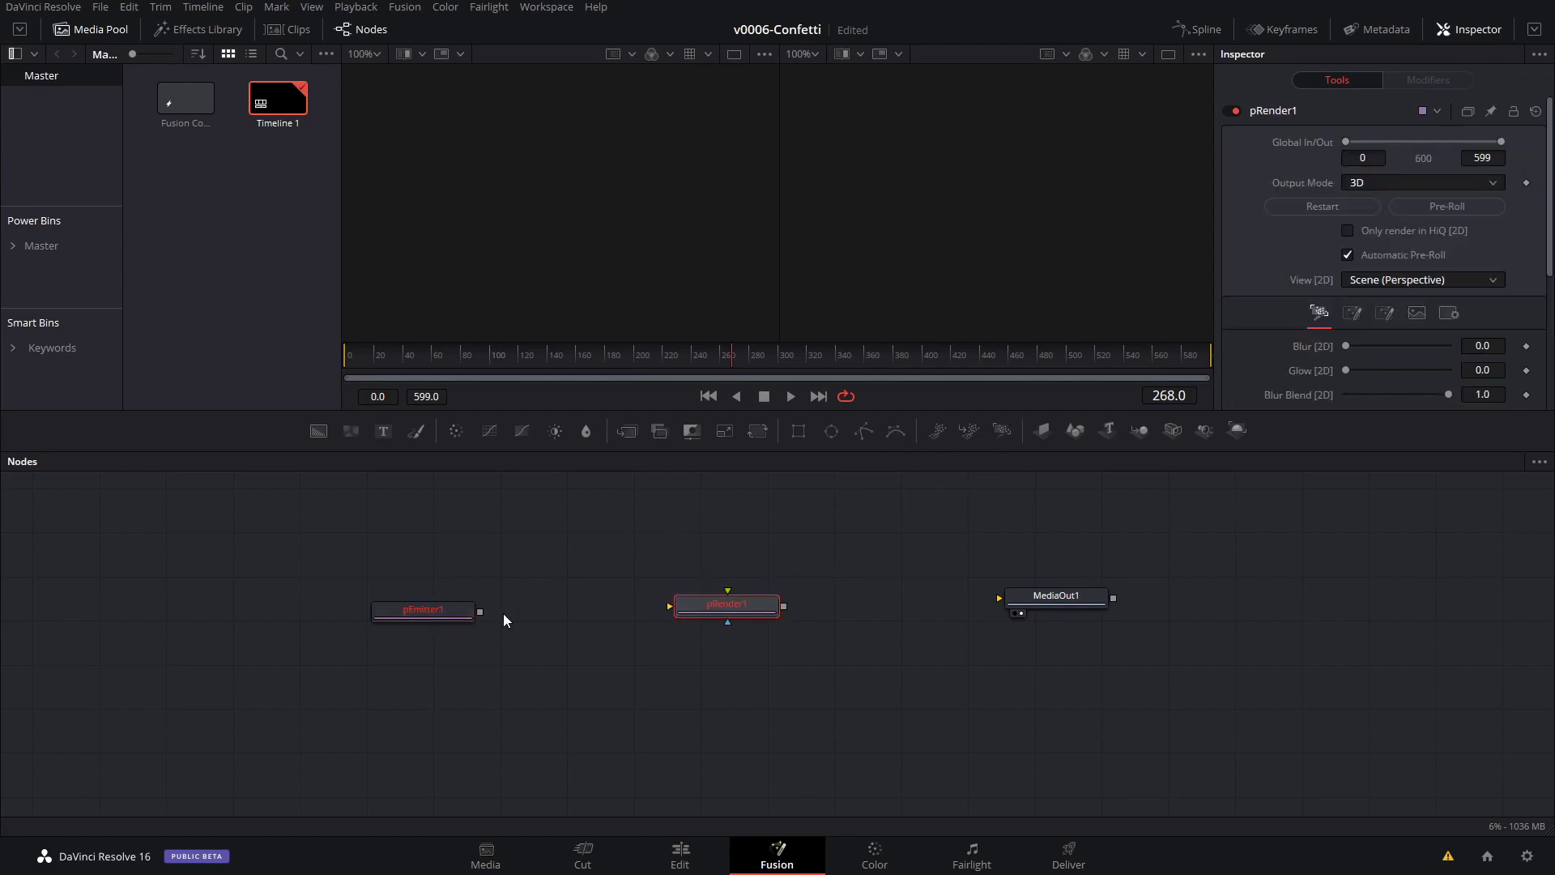
drag(481, 612, 681, 611)
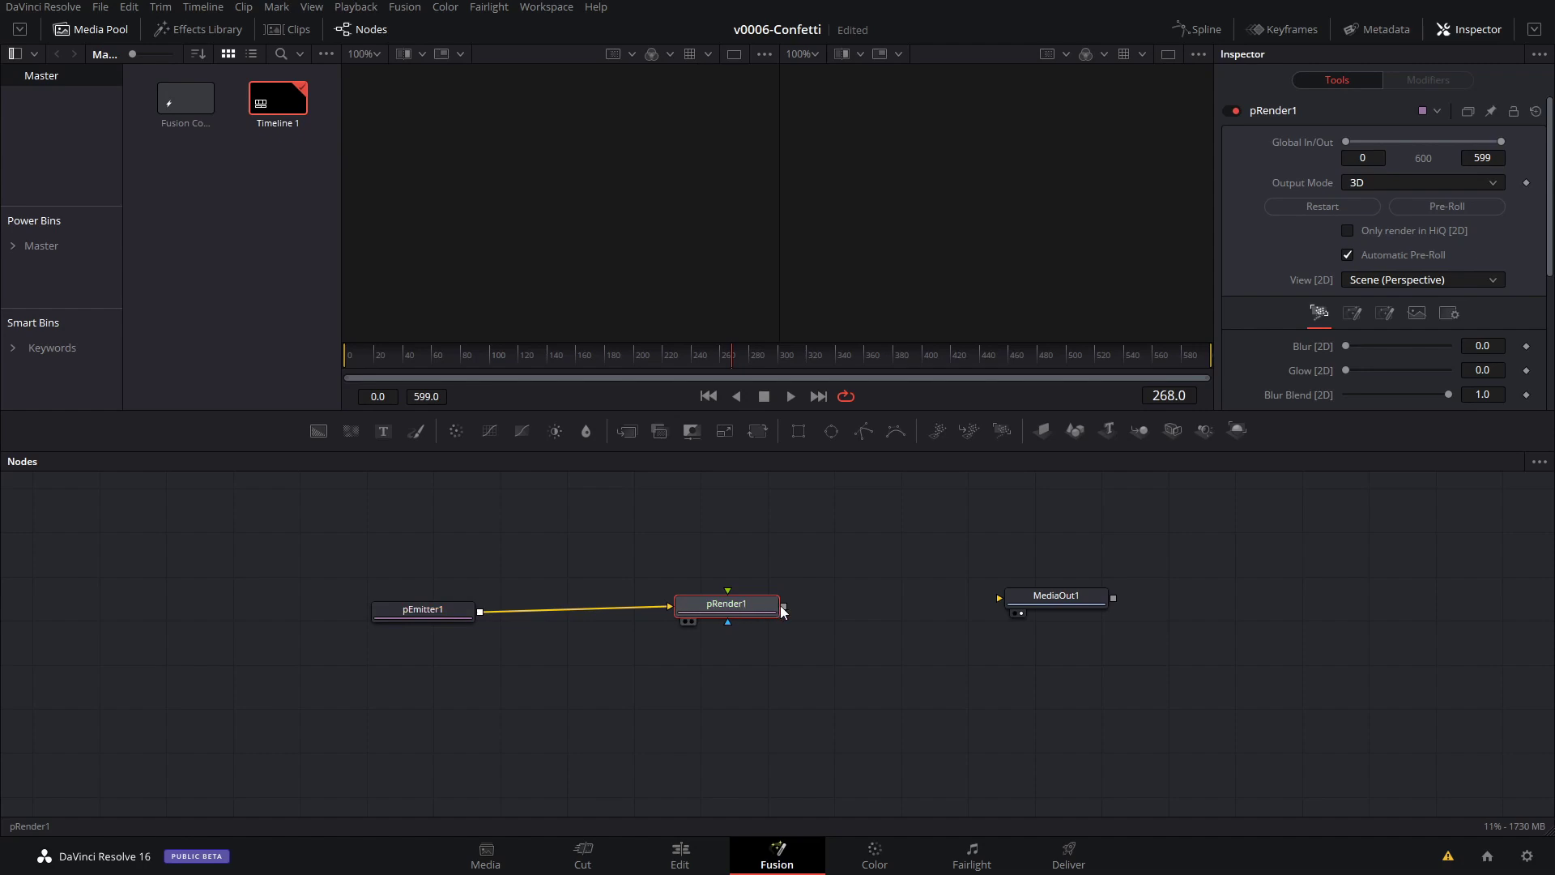
drag(784, 607, 1044, 609)
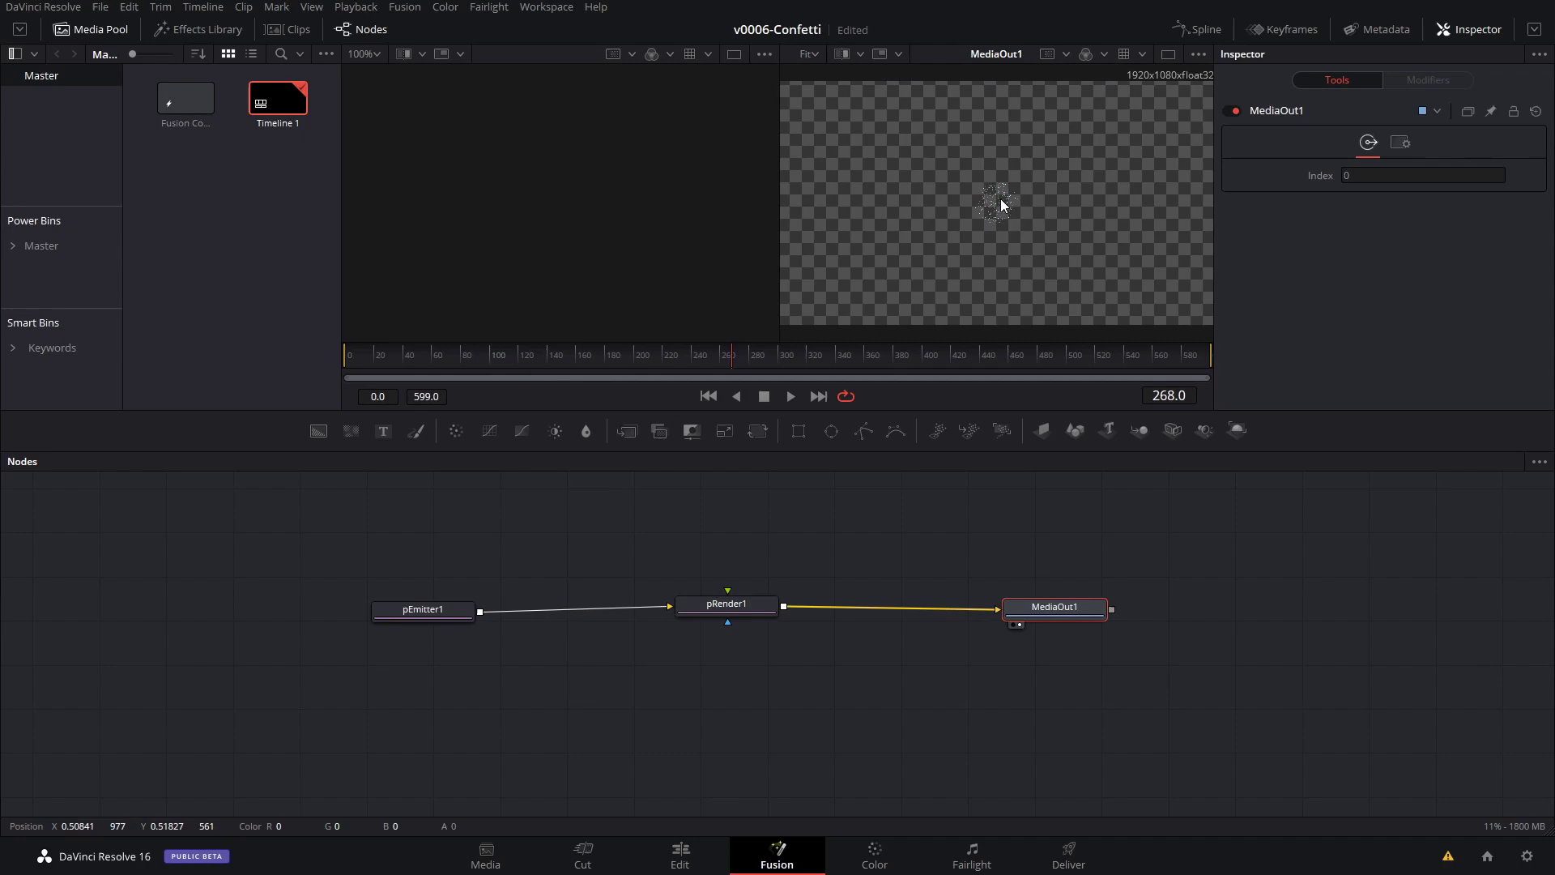
- Zoom the node view, nudge pEmitter1 slightly right, and select pRender1 to view its settings
scroll(998, 197, down, 1)
scroll(998, 197, up, 2)
scroll(998, 196, down, 1)
scroll(998, 197, up, 5)
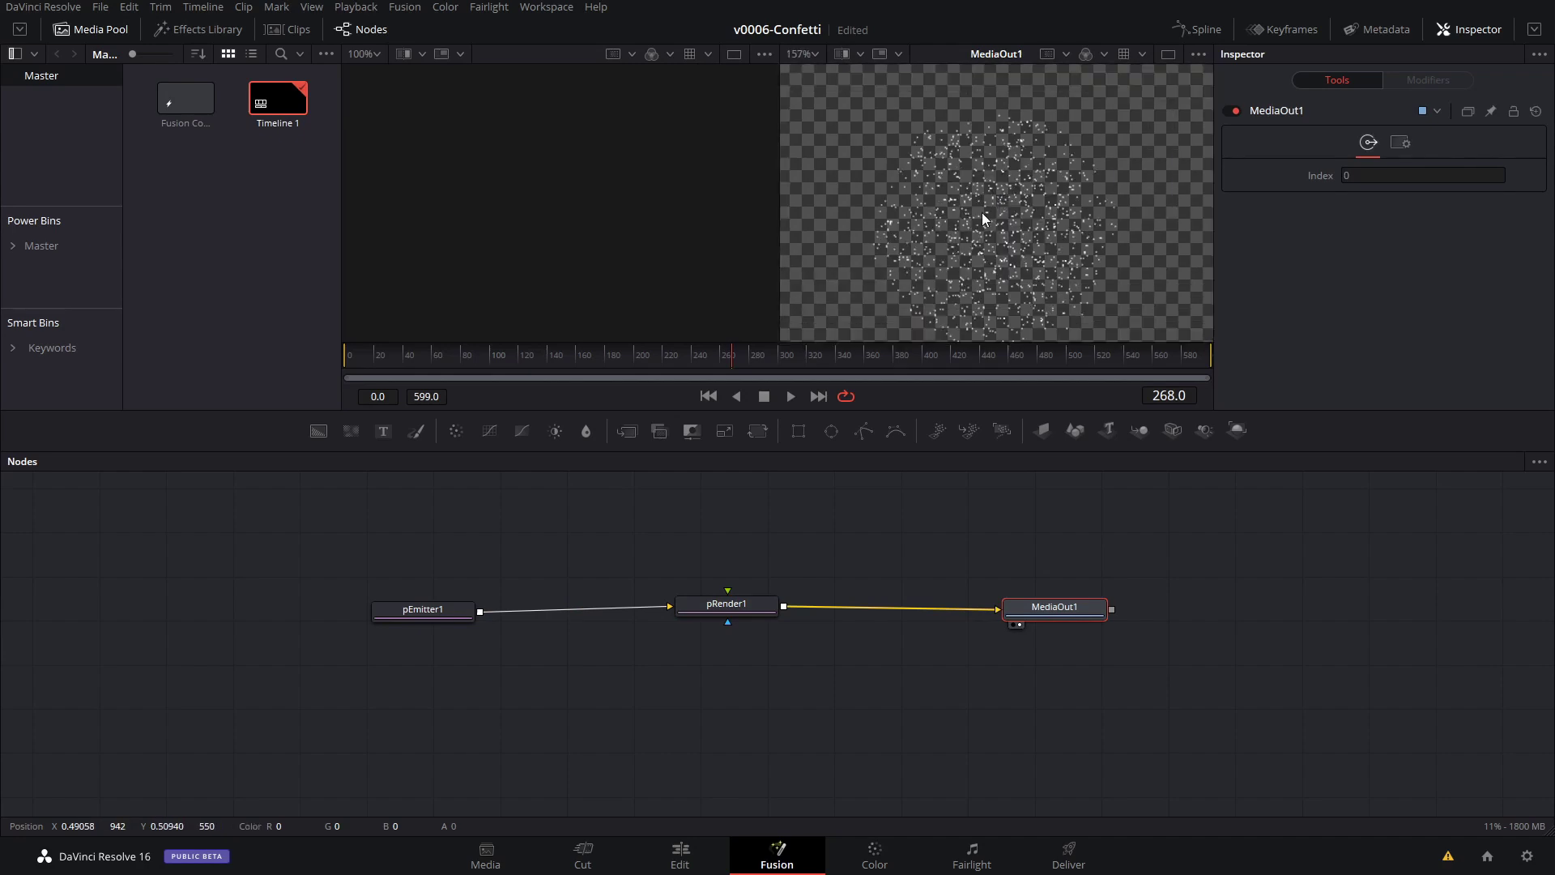
scroll(984, 214, down, 5)
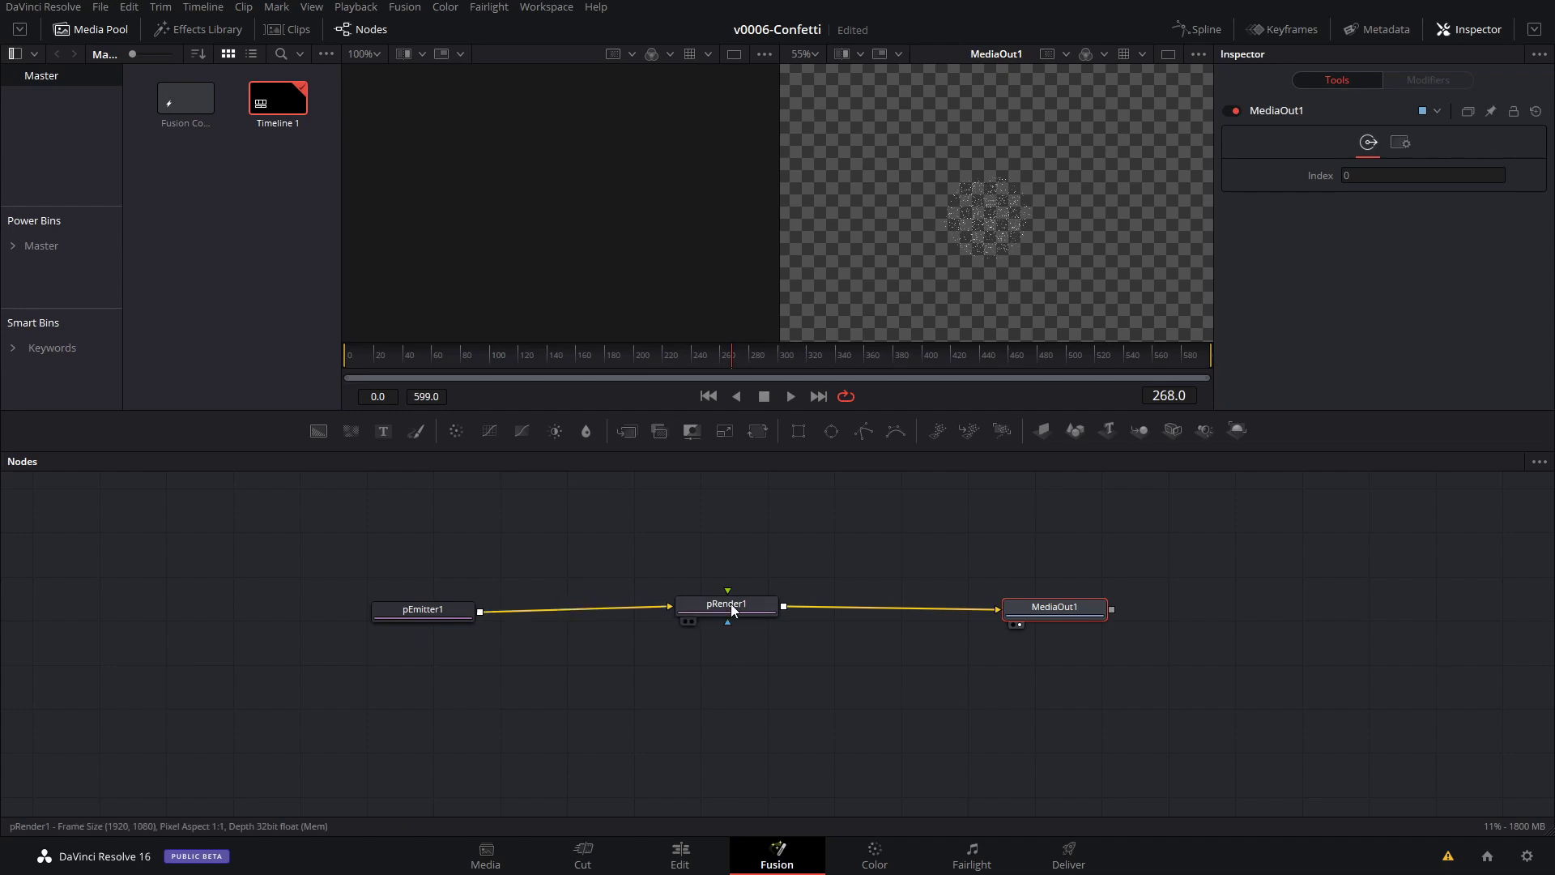
click(496, 613)
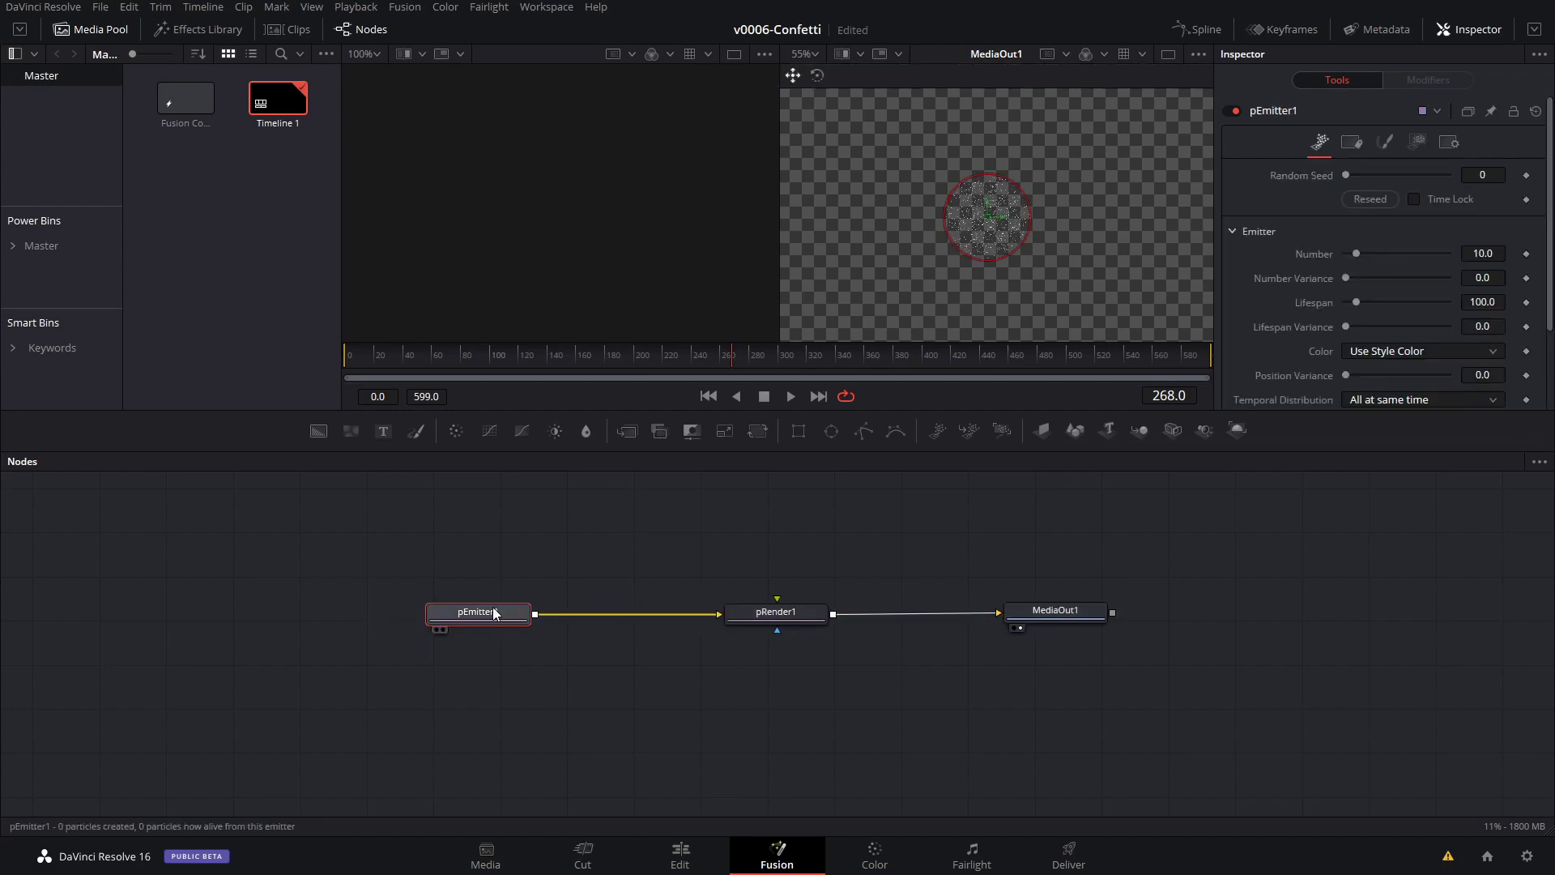
drag(496, 613, 524, 613)
click(761, 614)
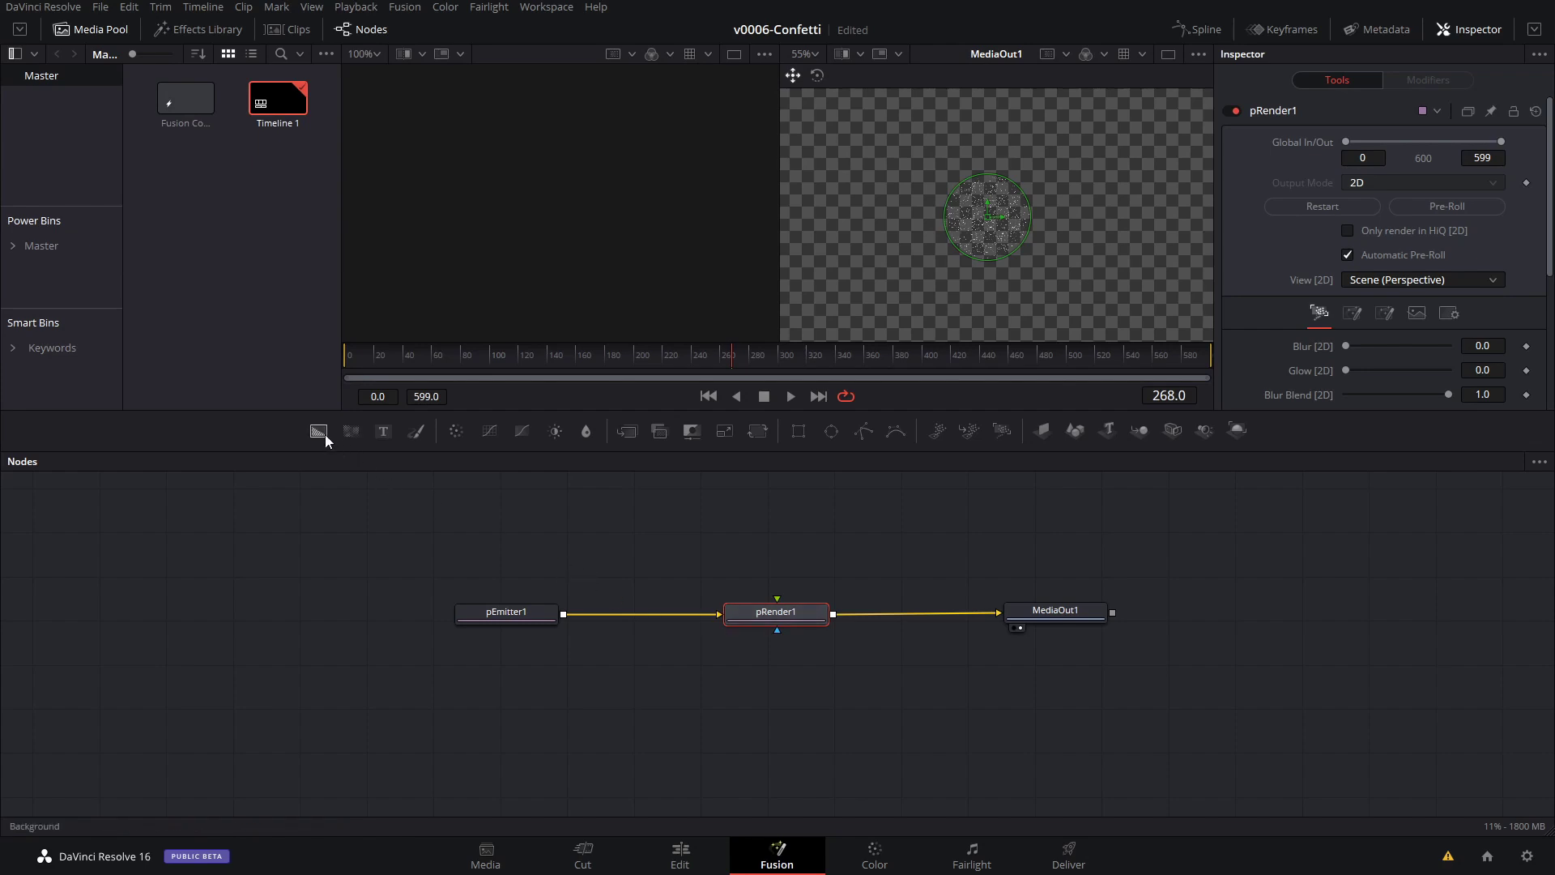
- Add Background1 masked by Rectangle1, viewing it, and shrink the mask to a small rectangle
drag(324, 434, 340, 586)
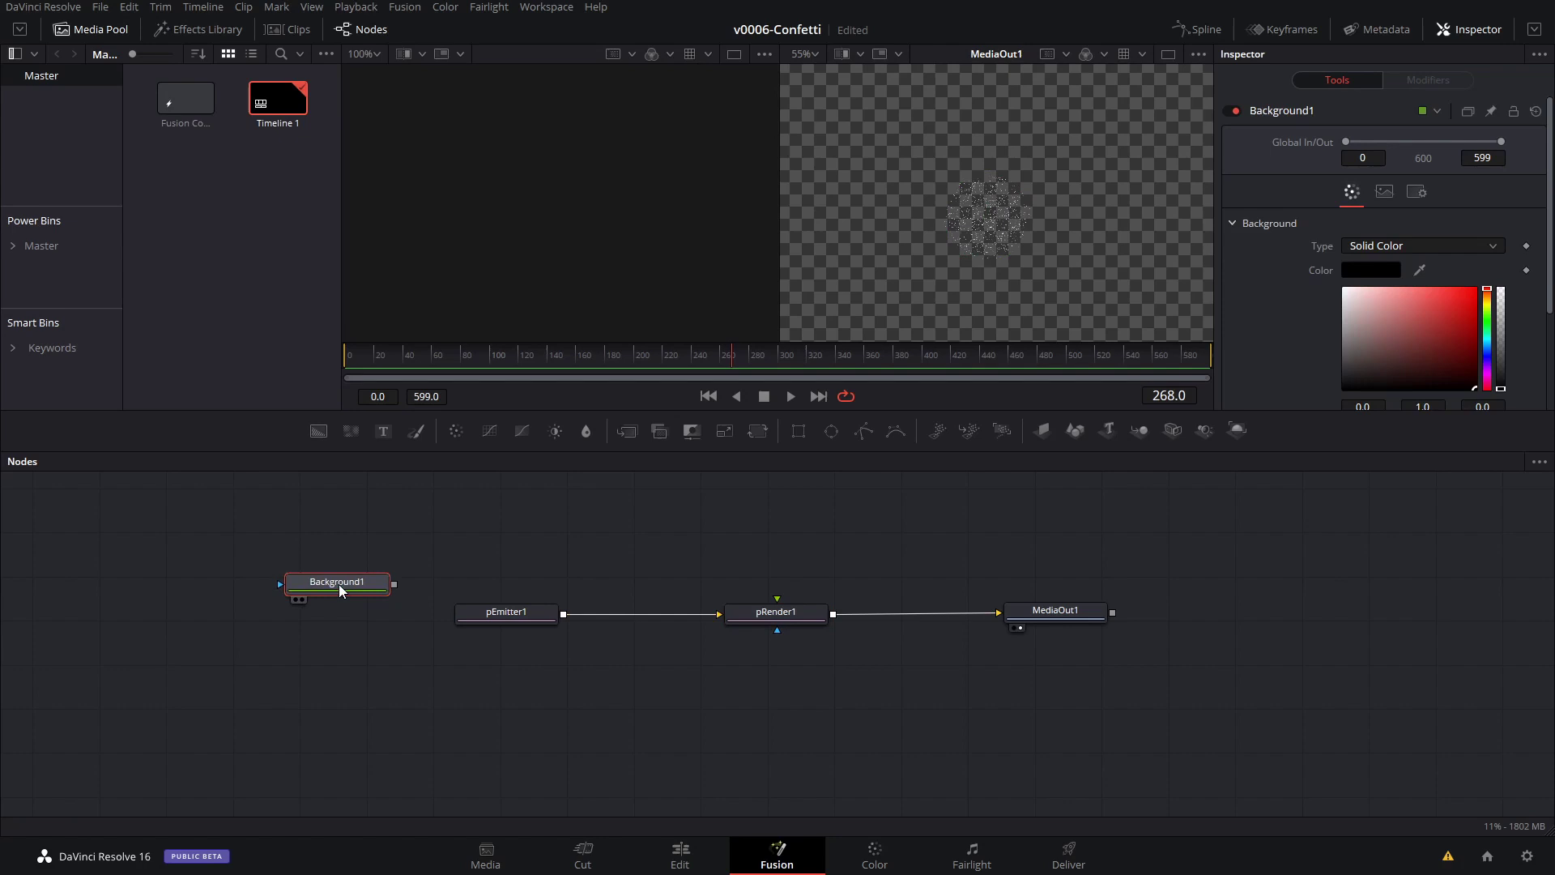
key(1)
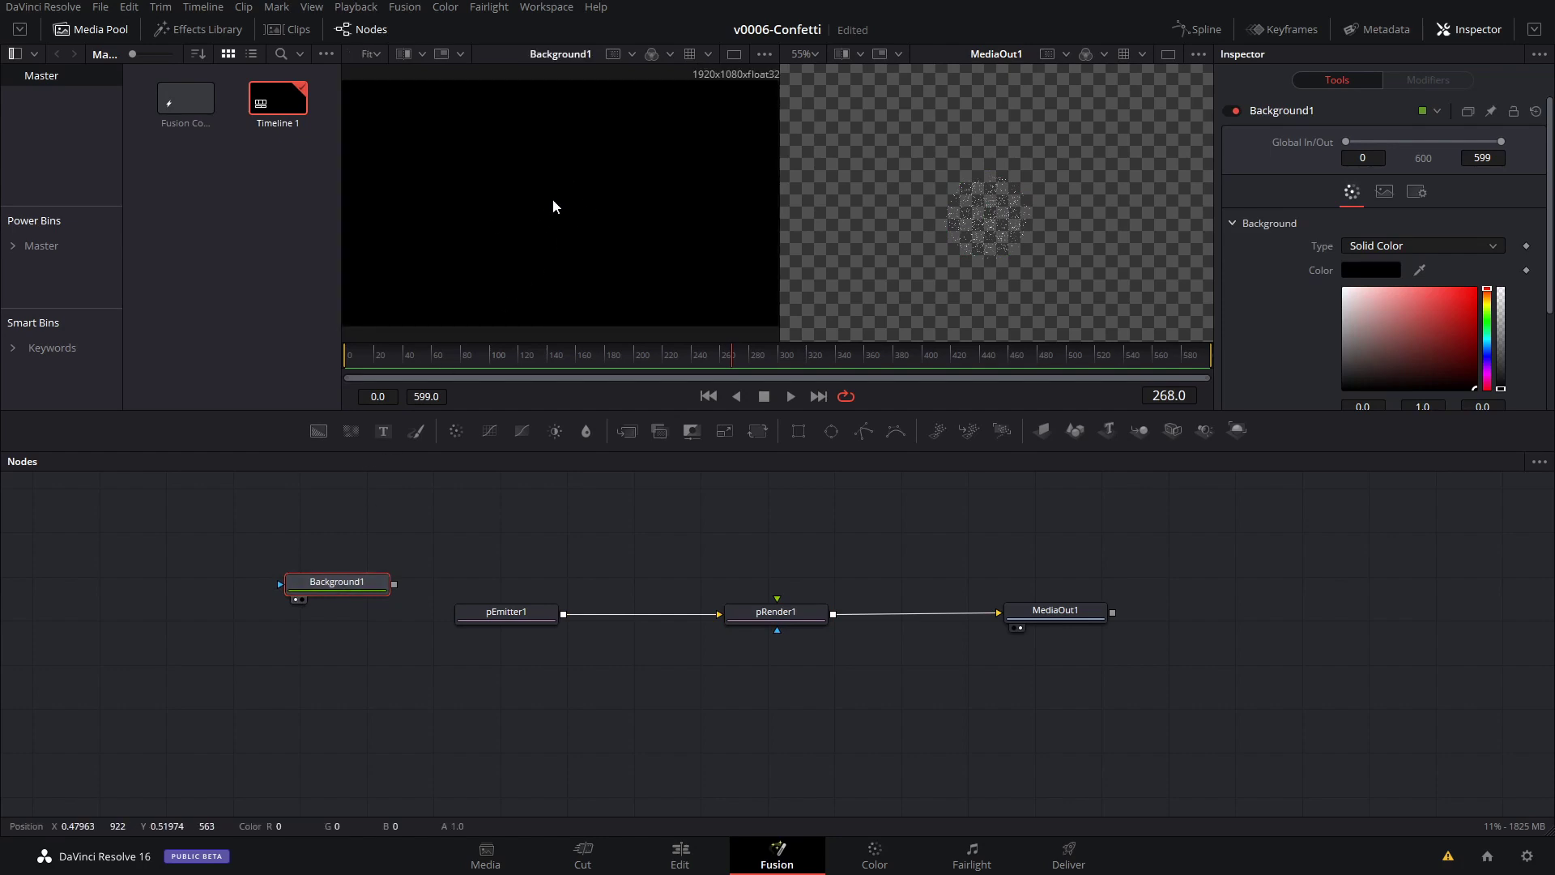
drag(799, 431, 280, 585)
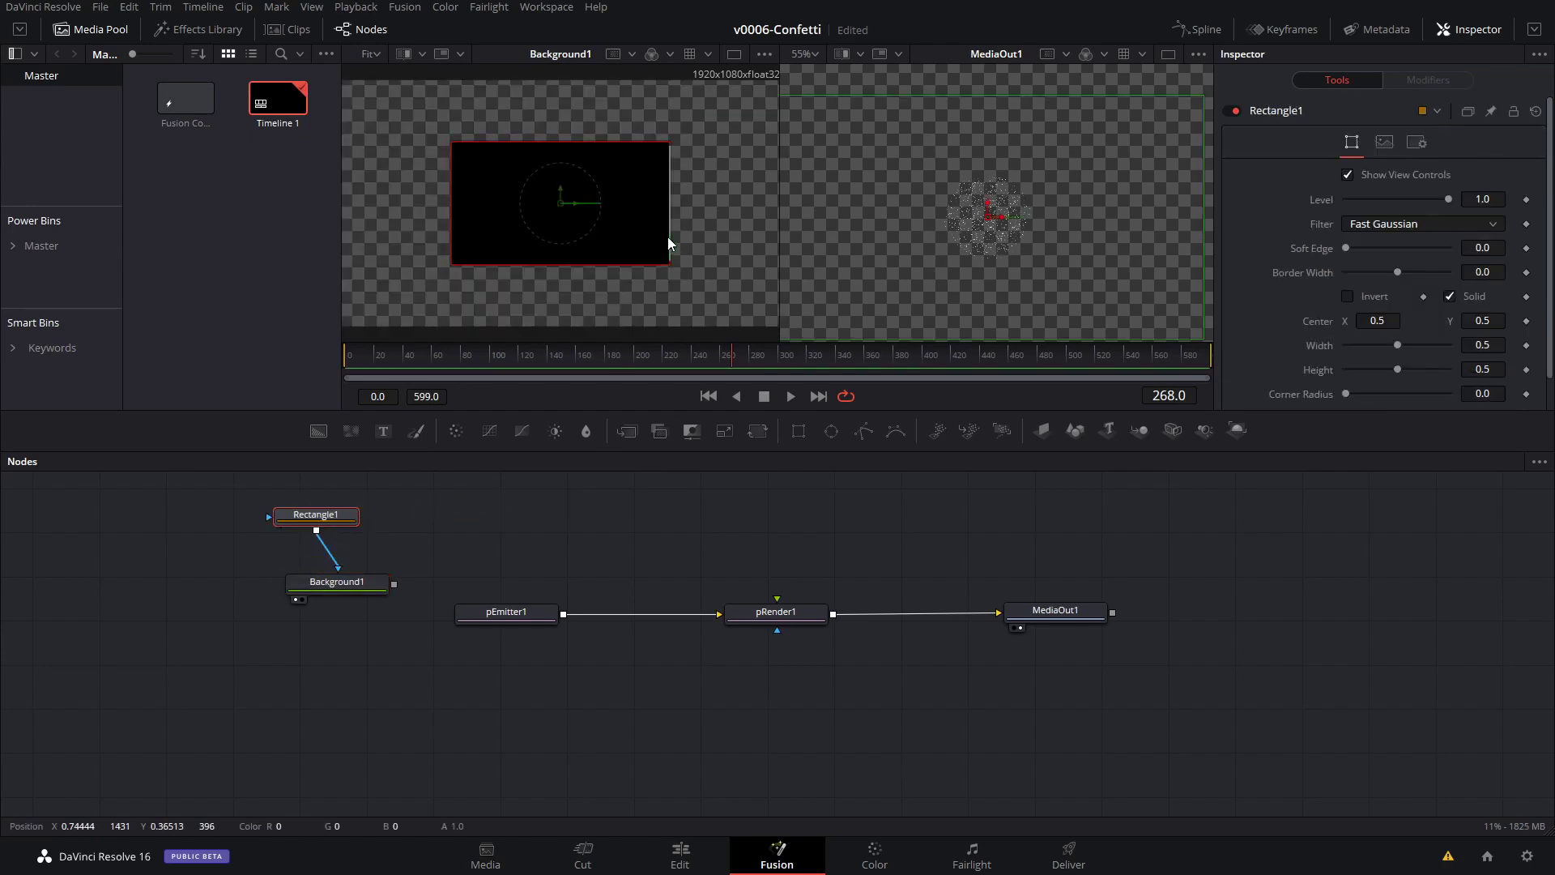
drag(671, 241, 562, 250)
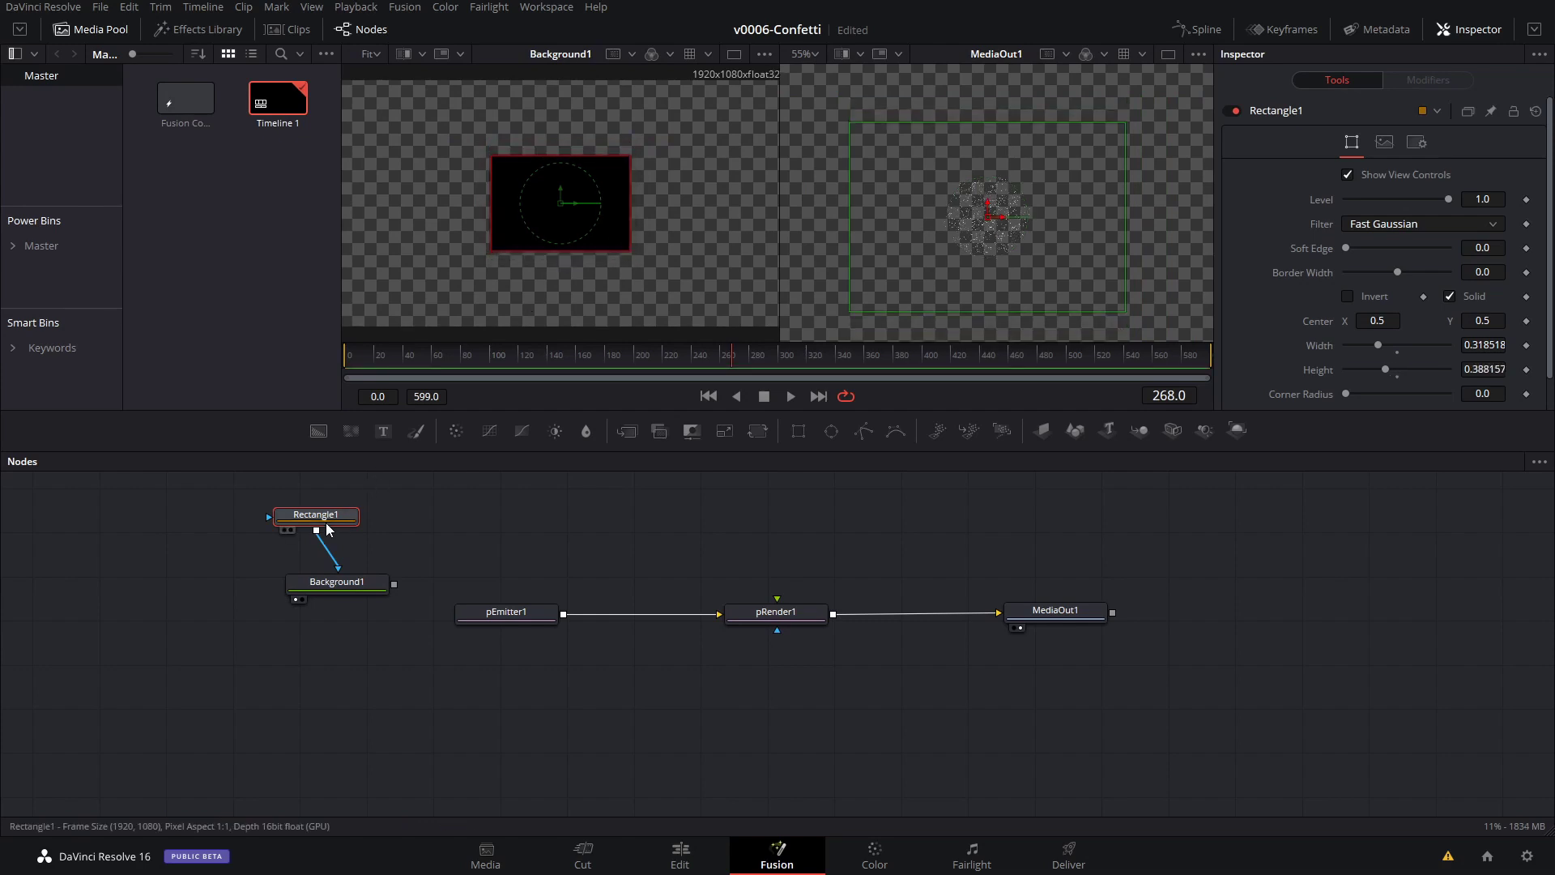
drag(324, 519, 319, 517)
- Set Background1's color to white, then select pEmitter1
click(343, 591)
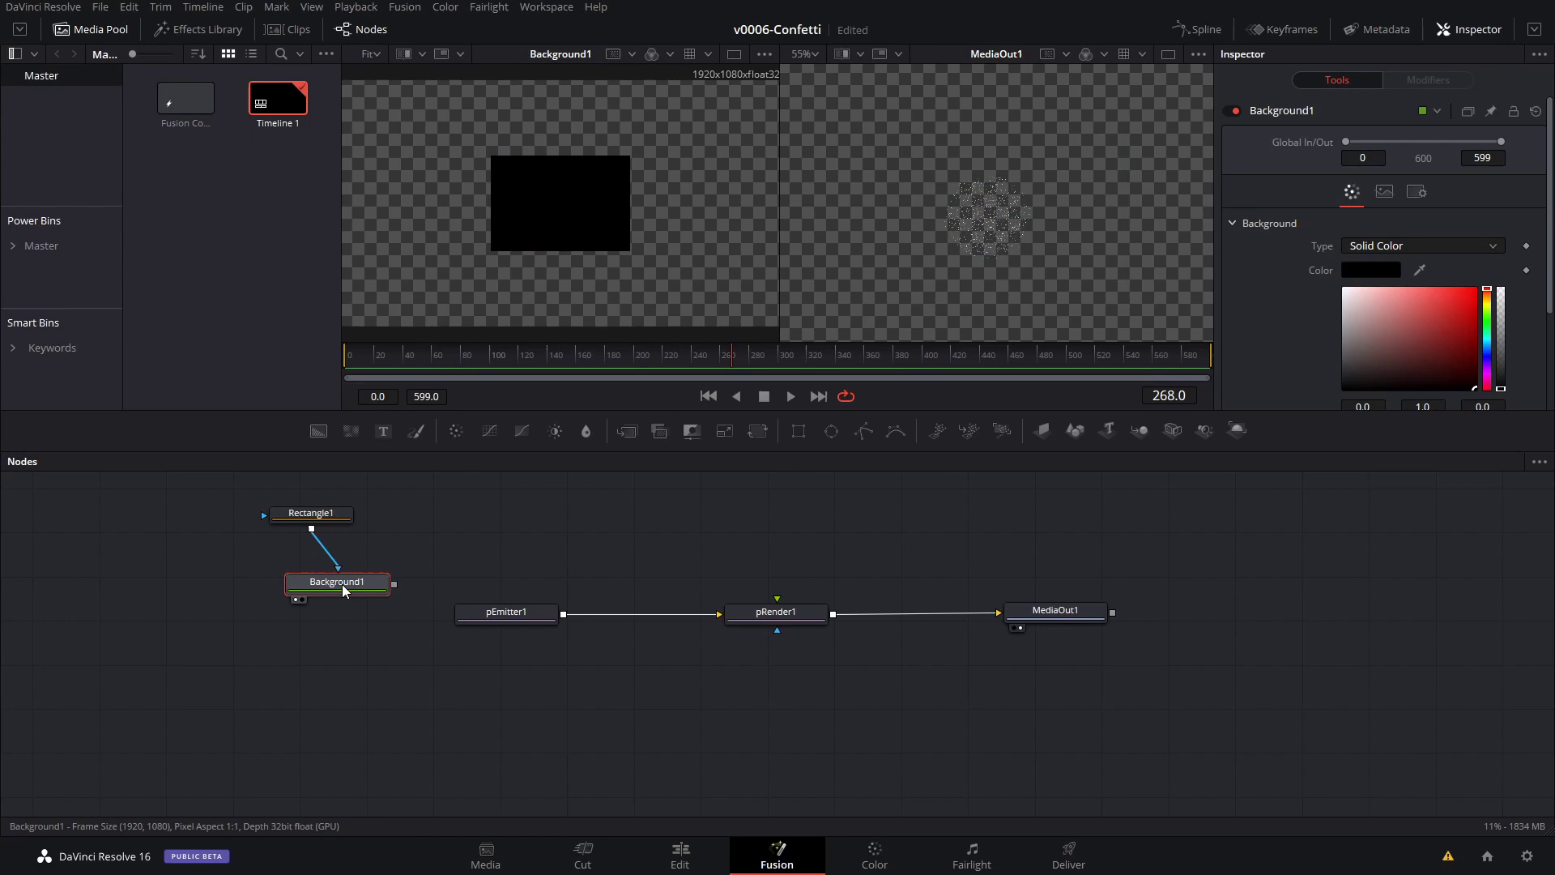
drag(1372, 313, 1331, 289)
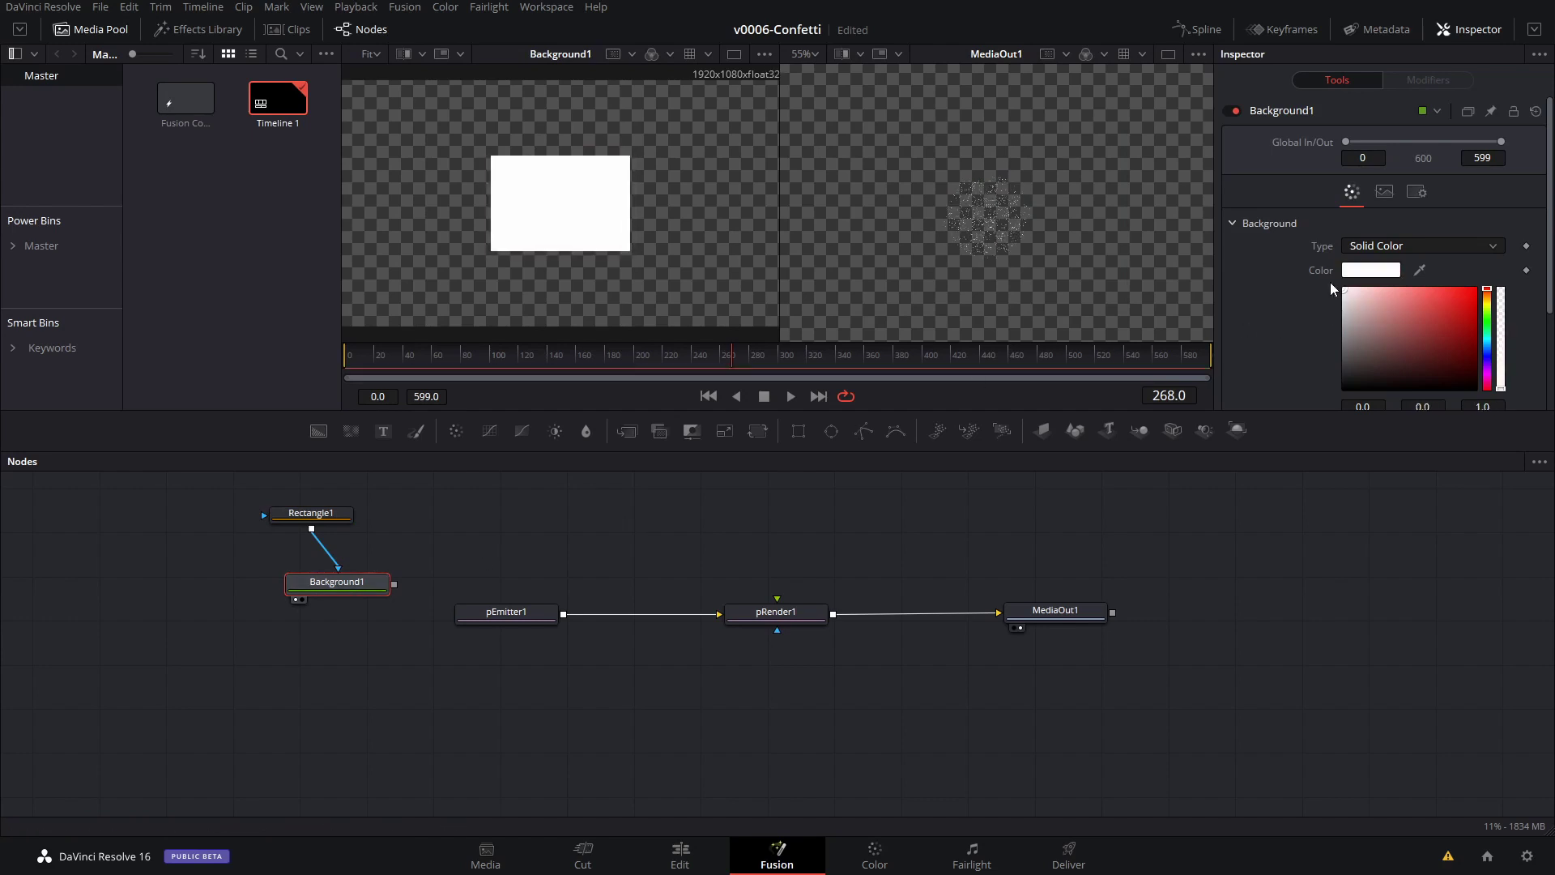
click(503, 613)
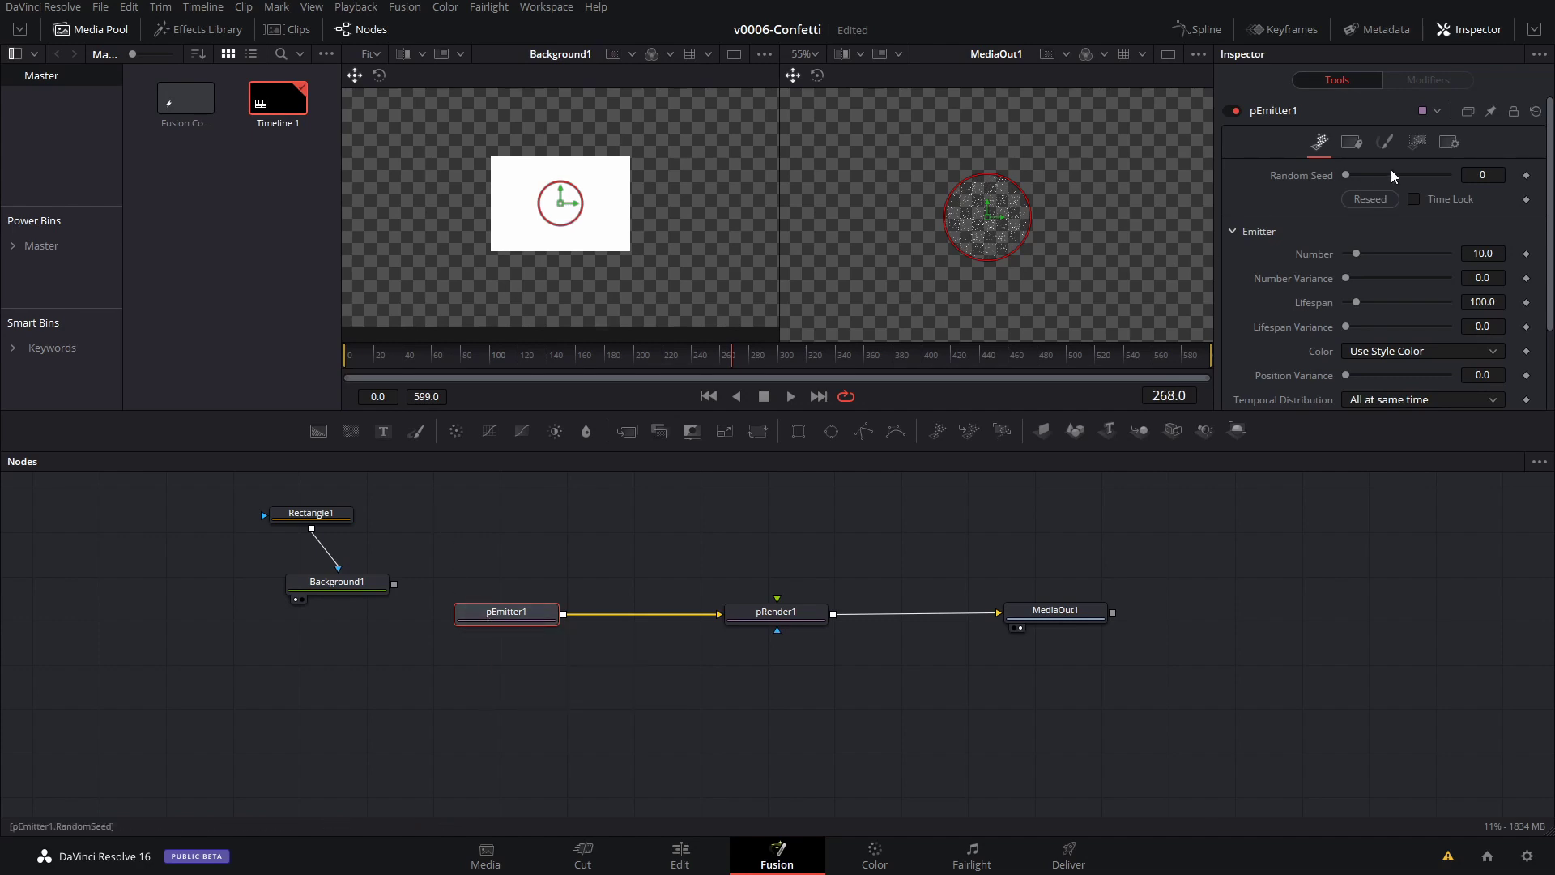
- Switch pEmitter1's Style to Bitmap and connect Background1 as its bitmap source
click(1385, 143)
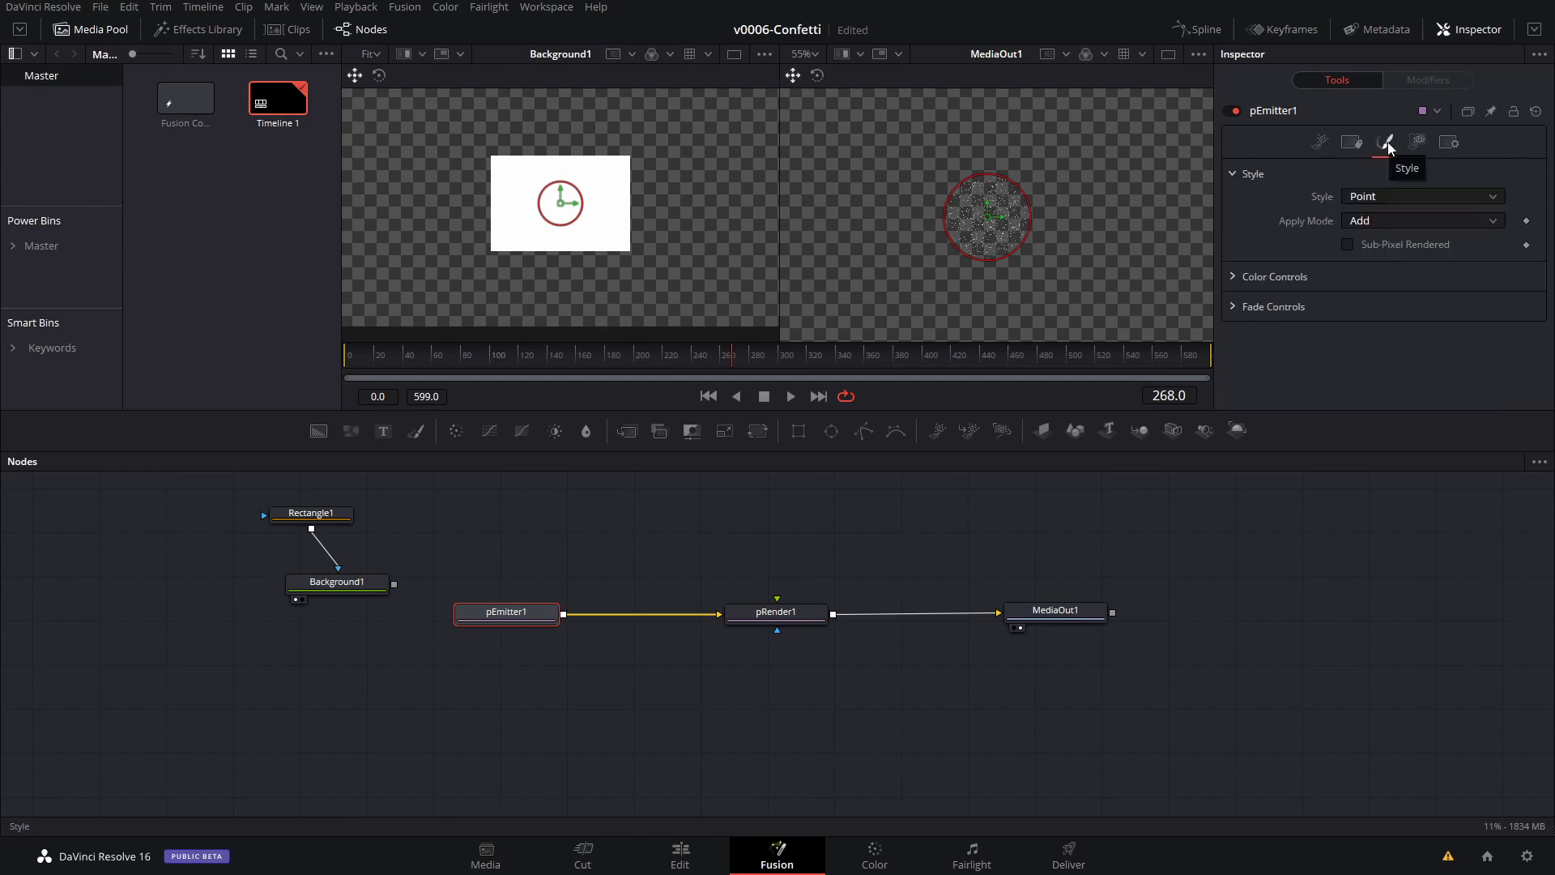
click(1407, 196)
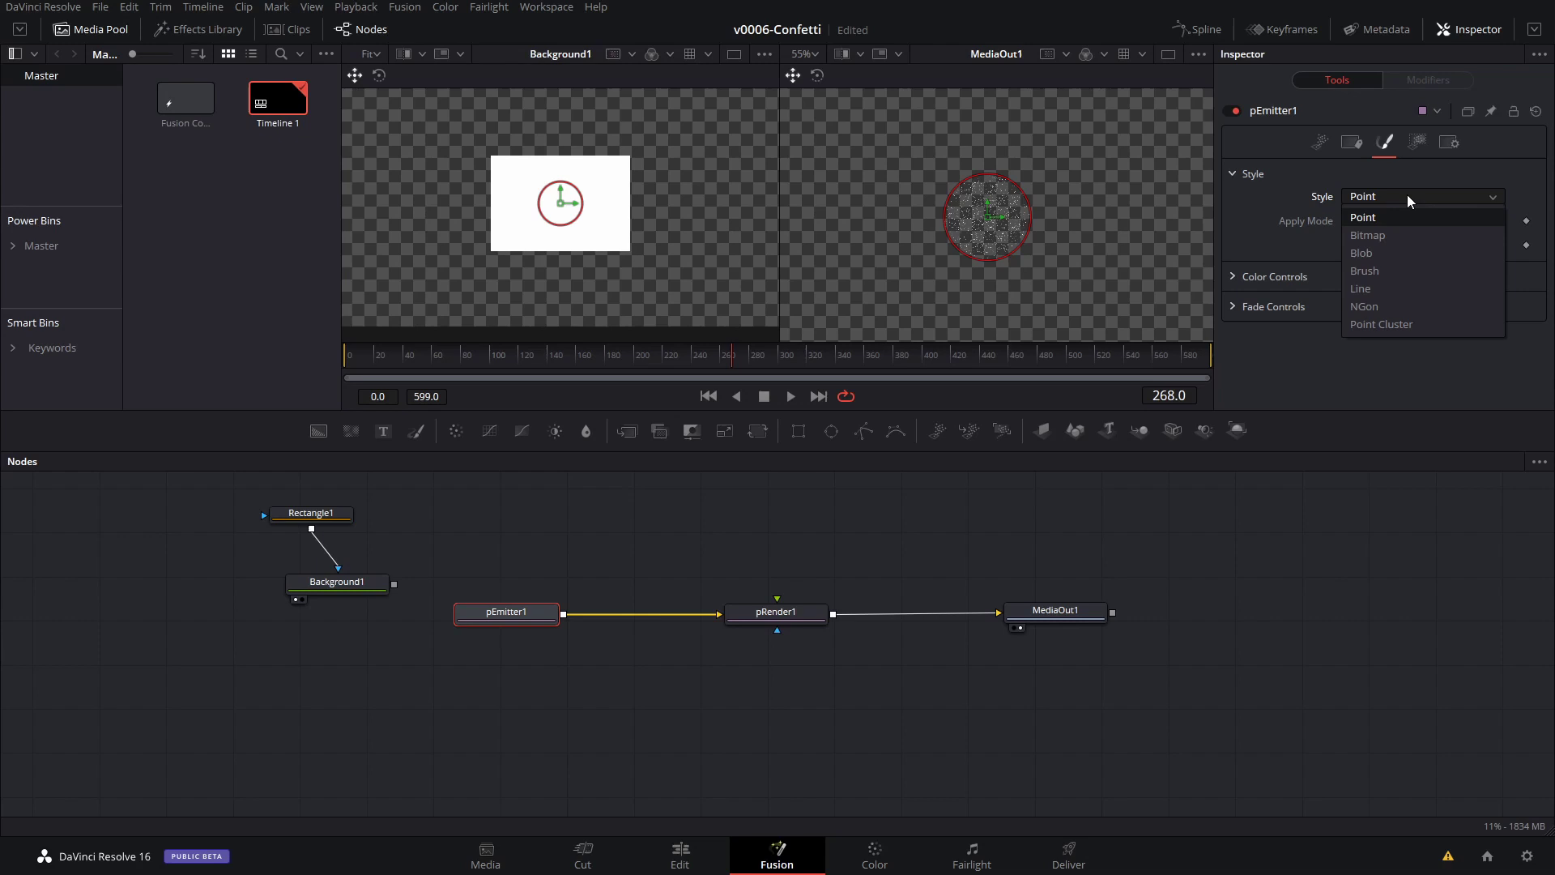
click(1403, 235)
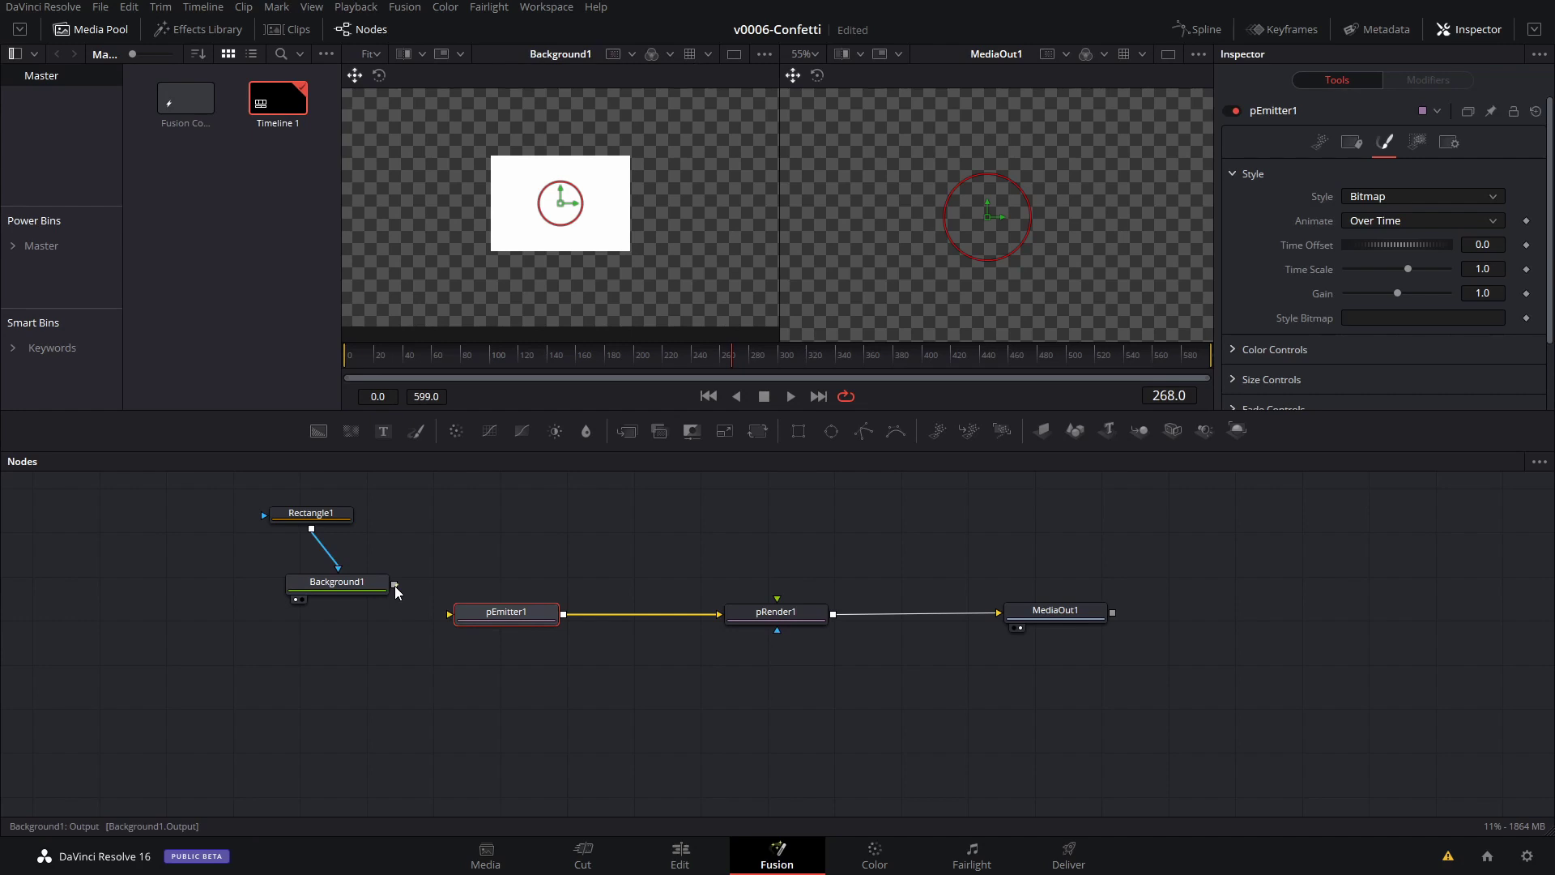
drag(395, 584, 451, 615)
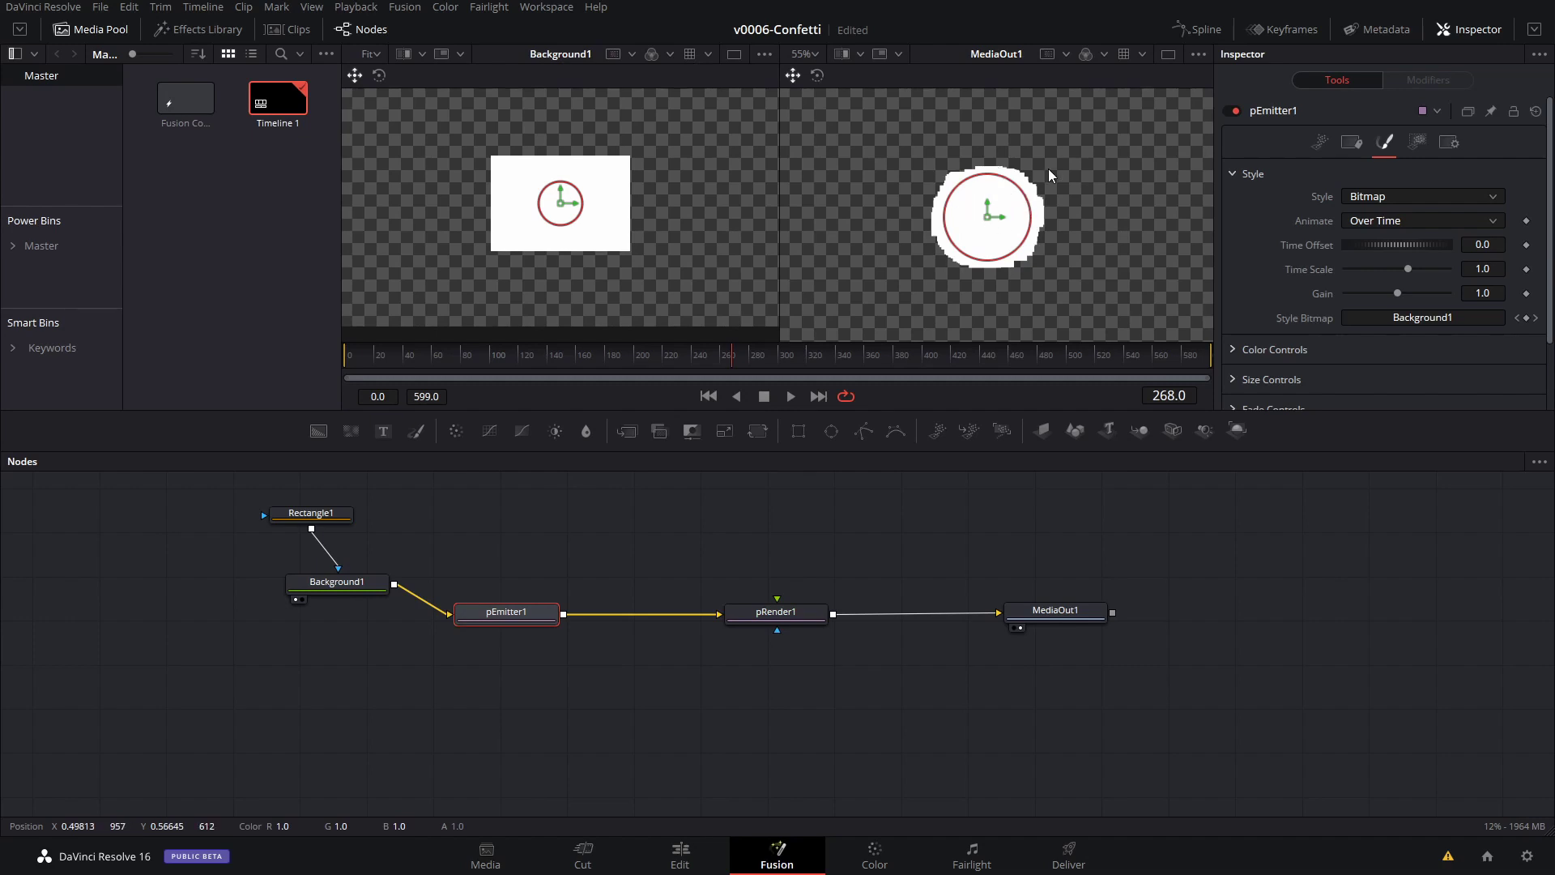
click(1318, 143)
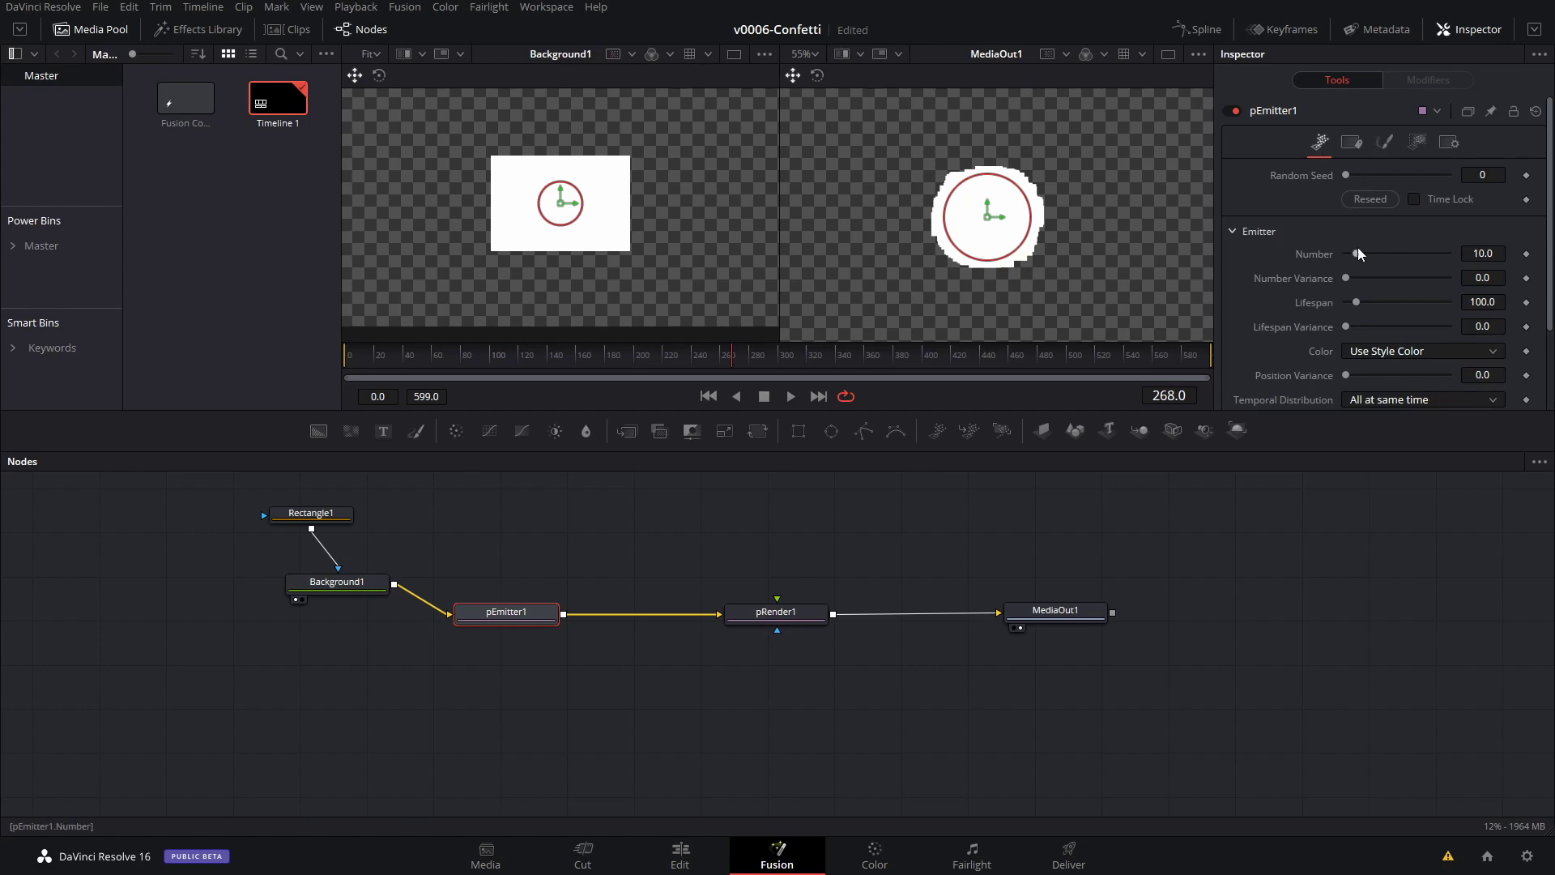
- Set pEmitter1's Number to 2 and give the particles 0.15 velocity, then preview the emission
drag(1358, 254, 1348, 254)
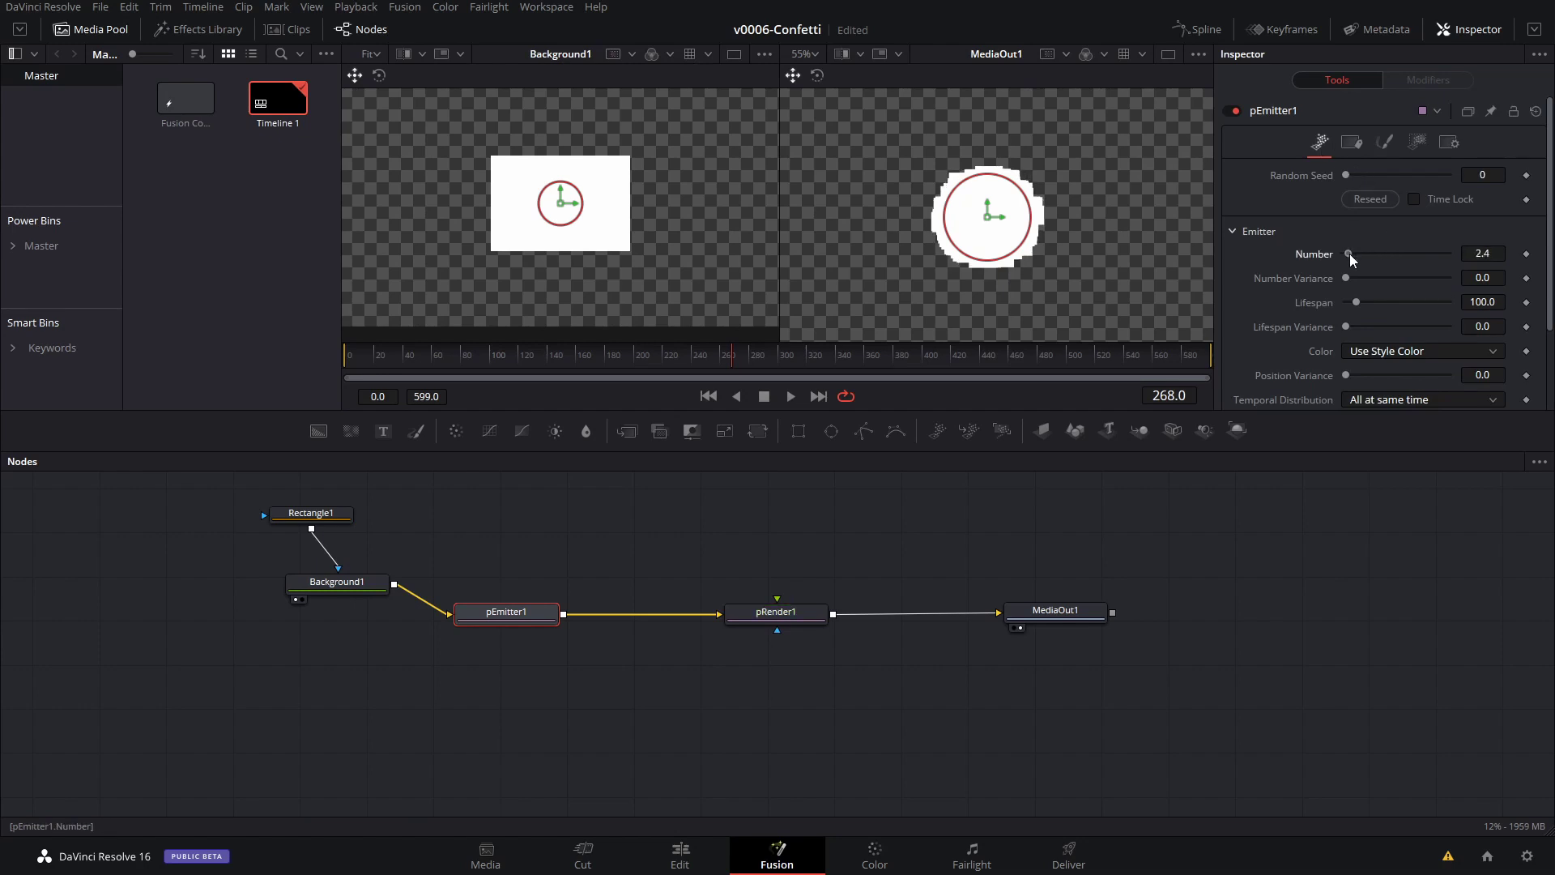
click(1476, 253)
key(Return)
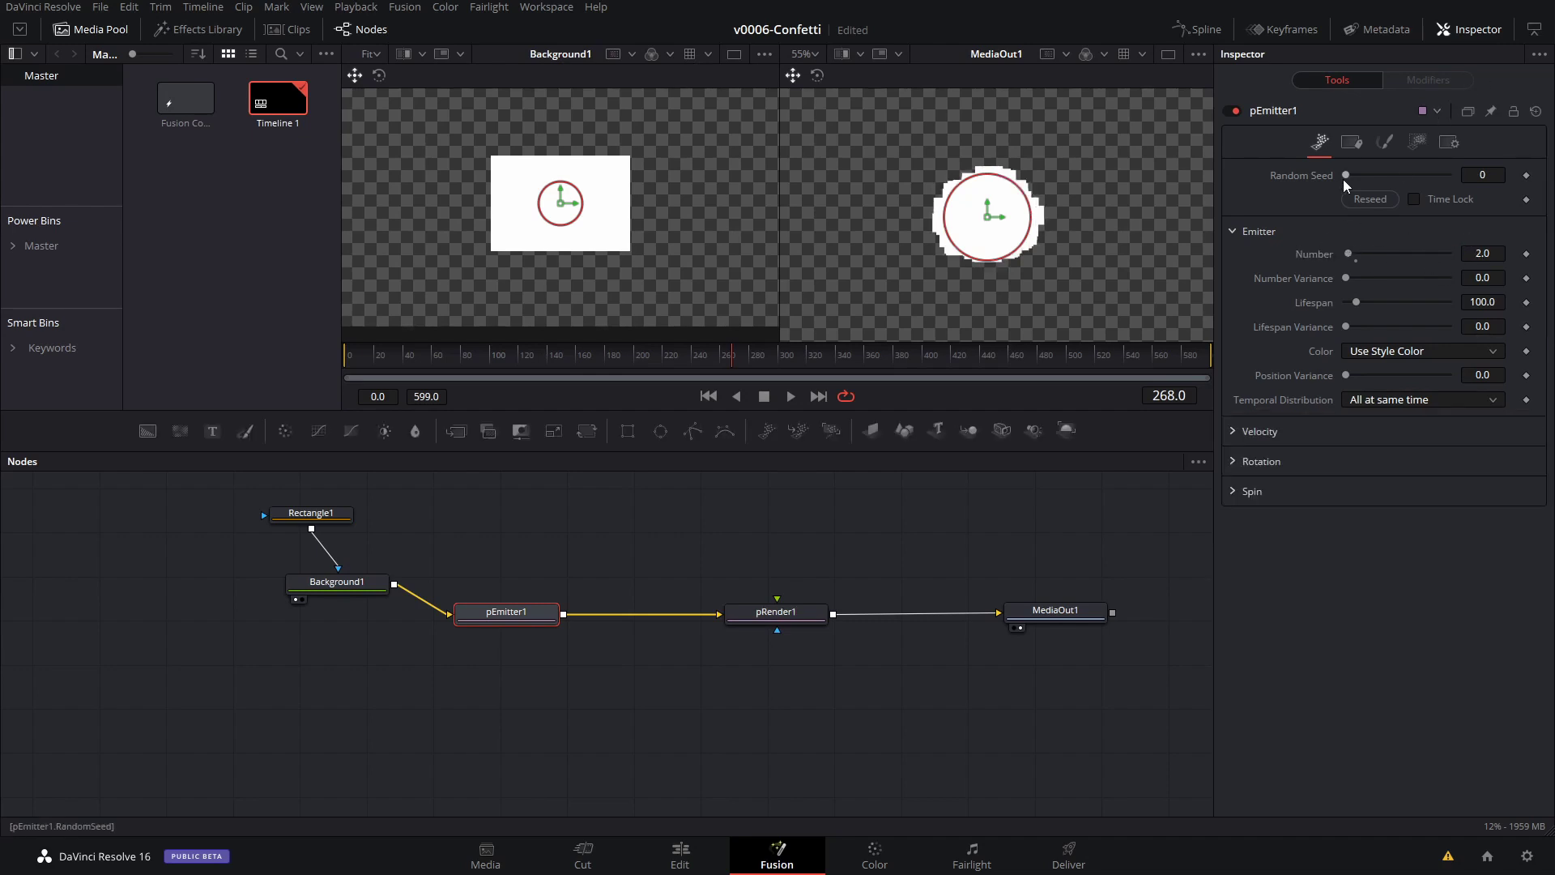
click(1235, 431)
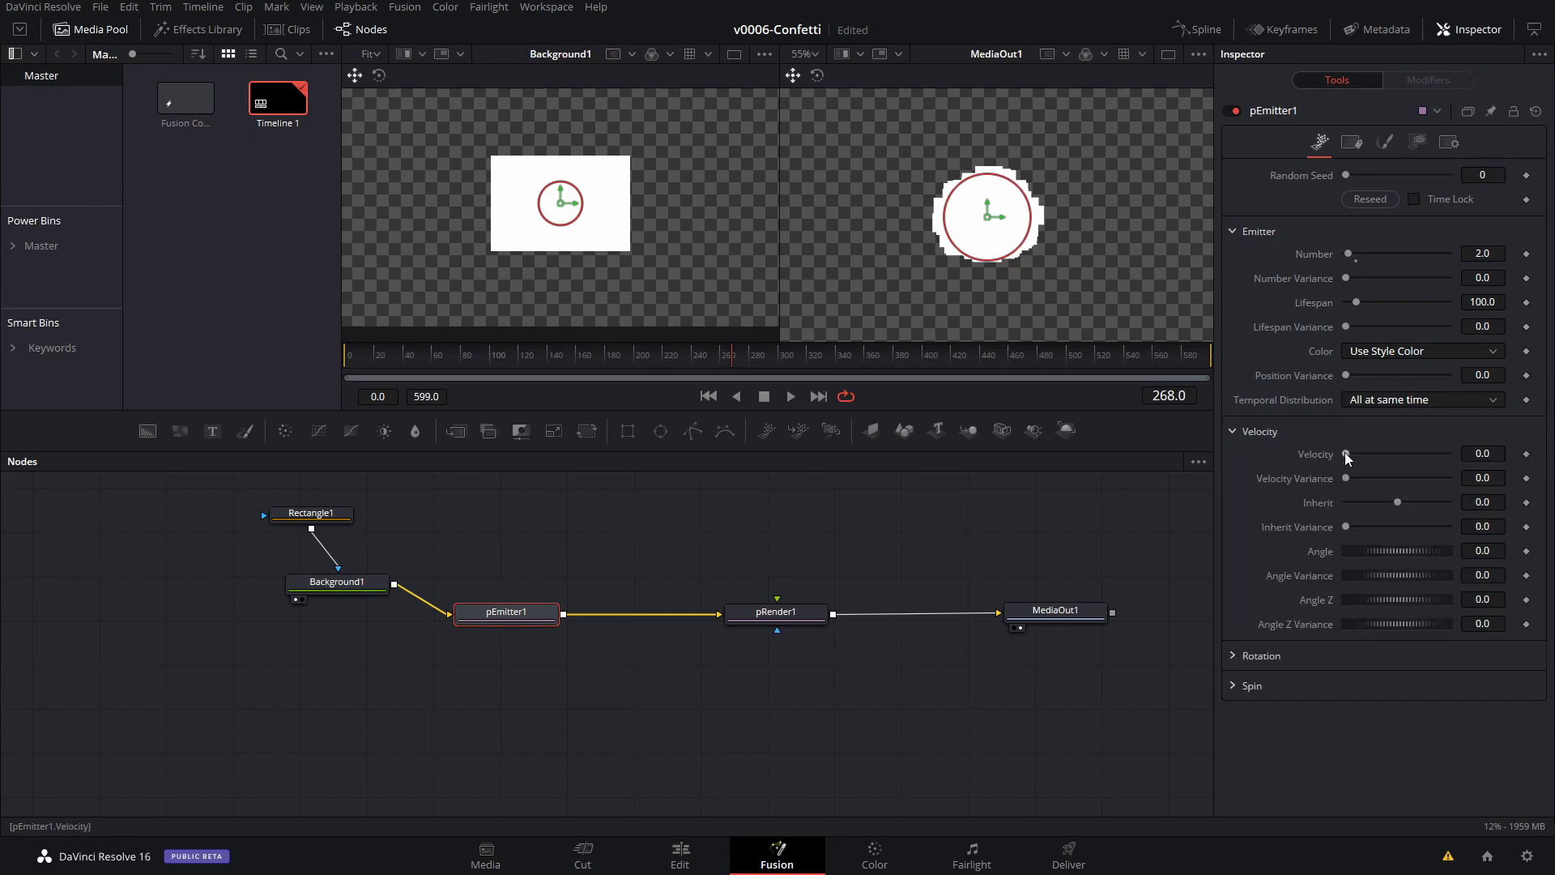
drag(1345, 452, 1359, 450)
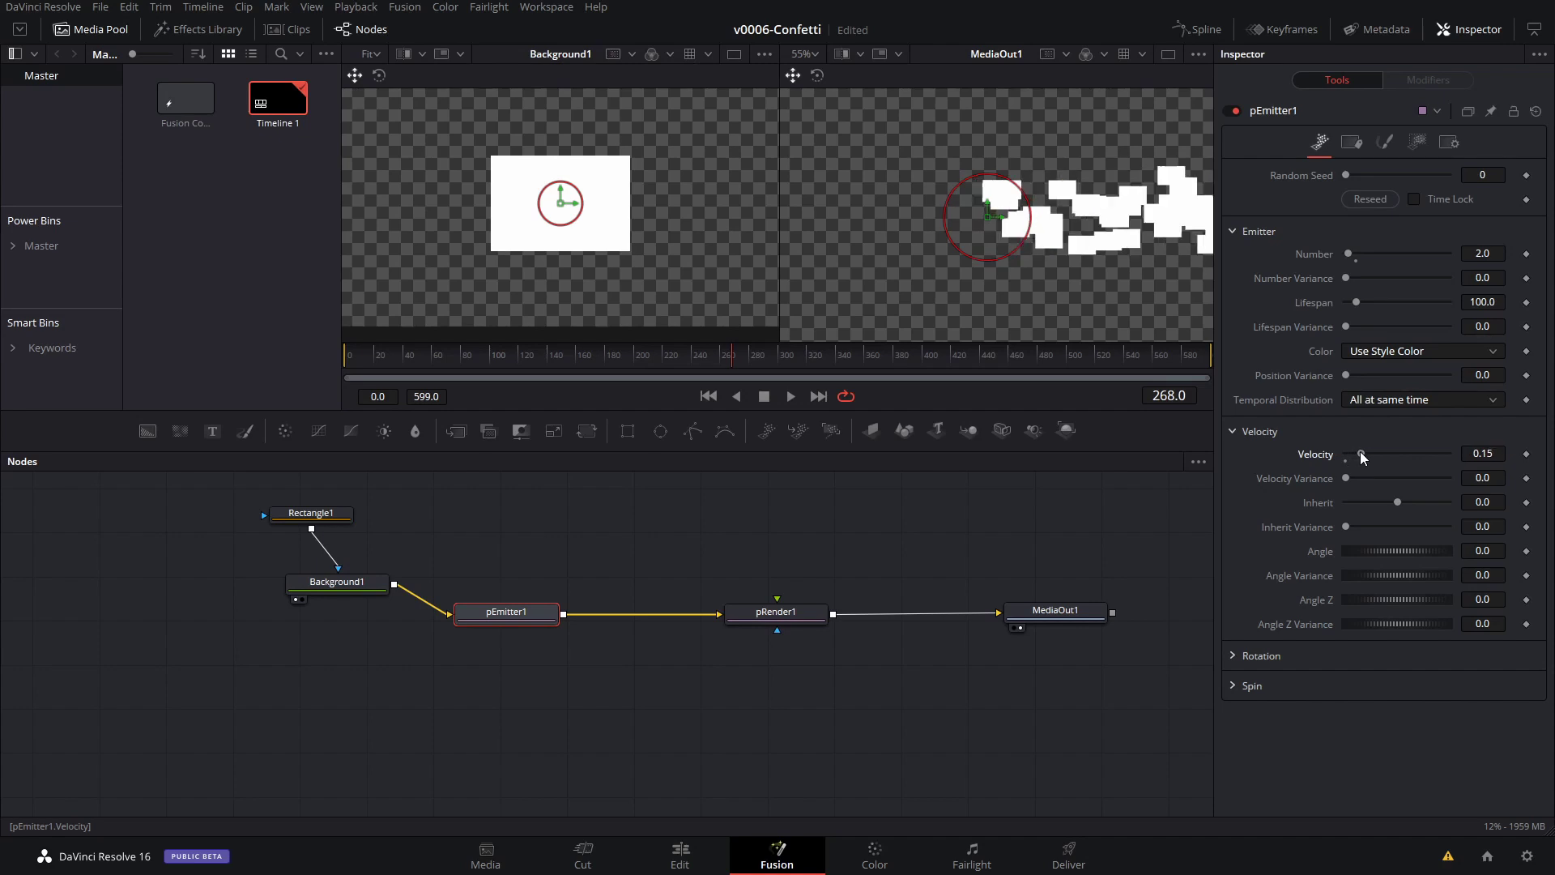
drag(738, 349, 337, 356)
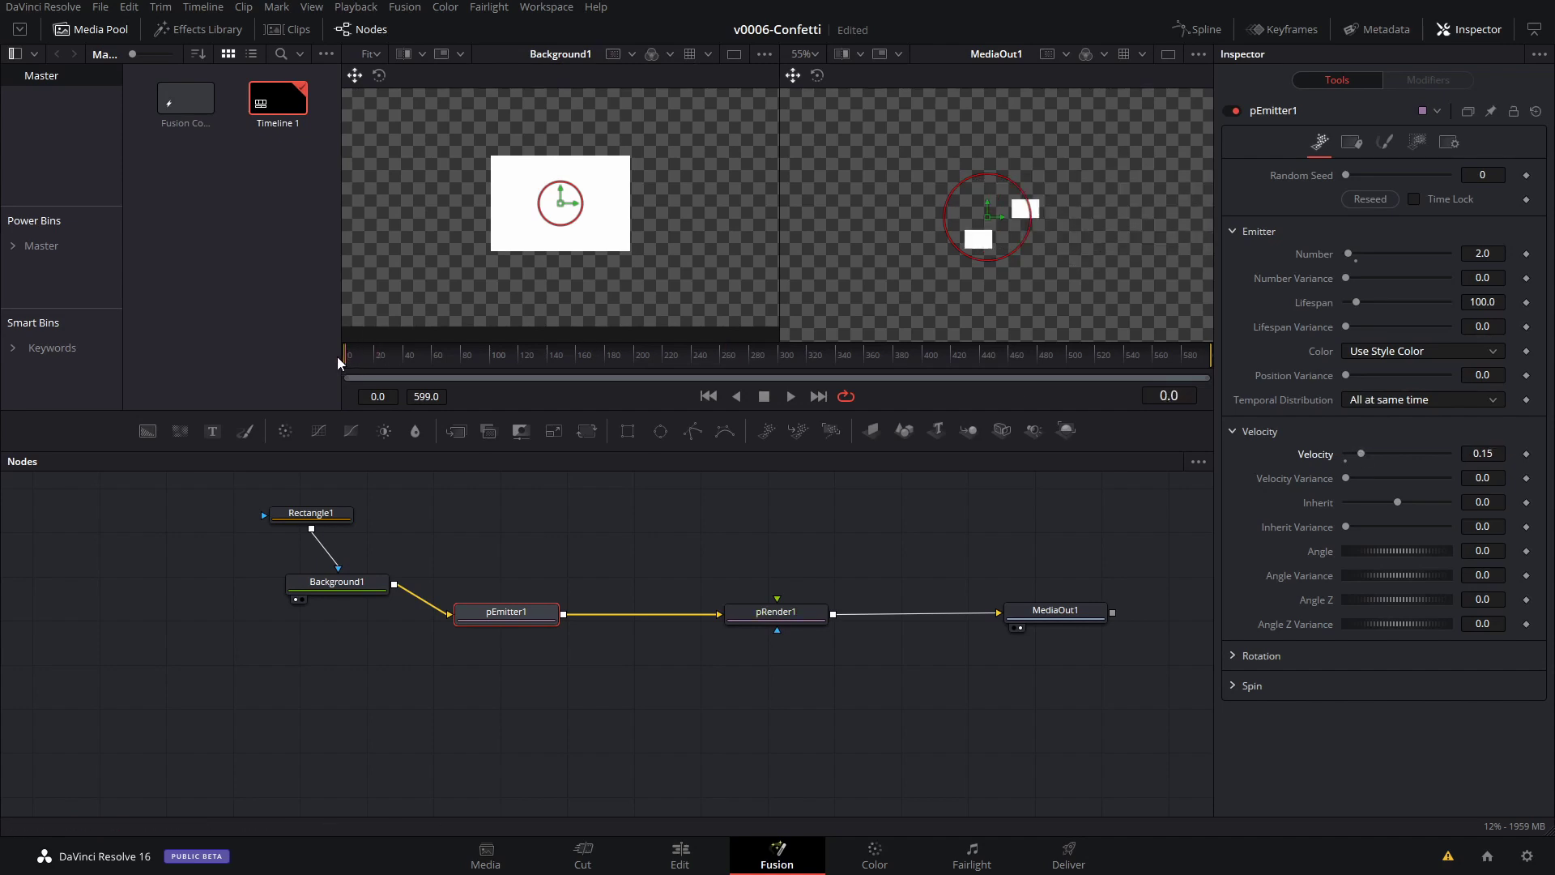
key(space)
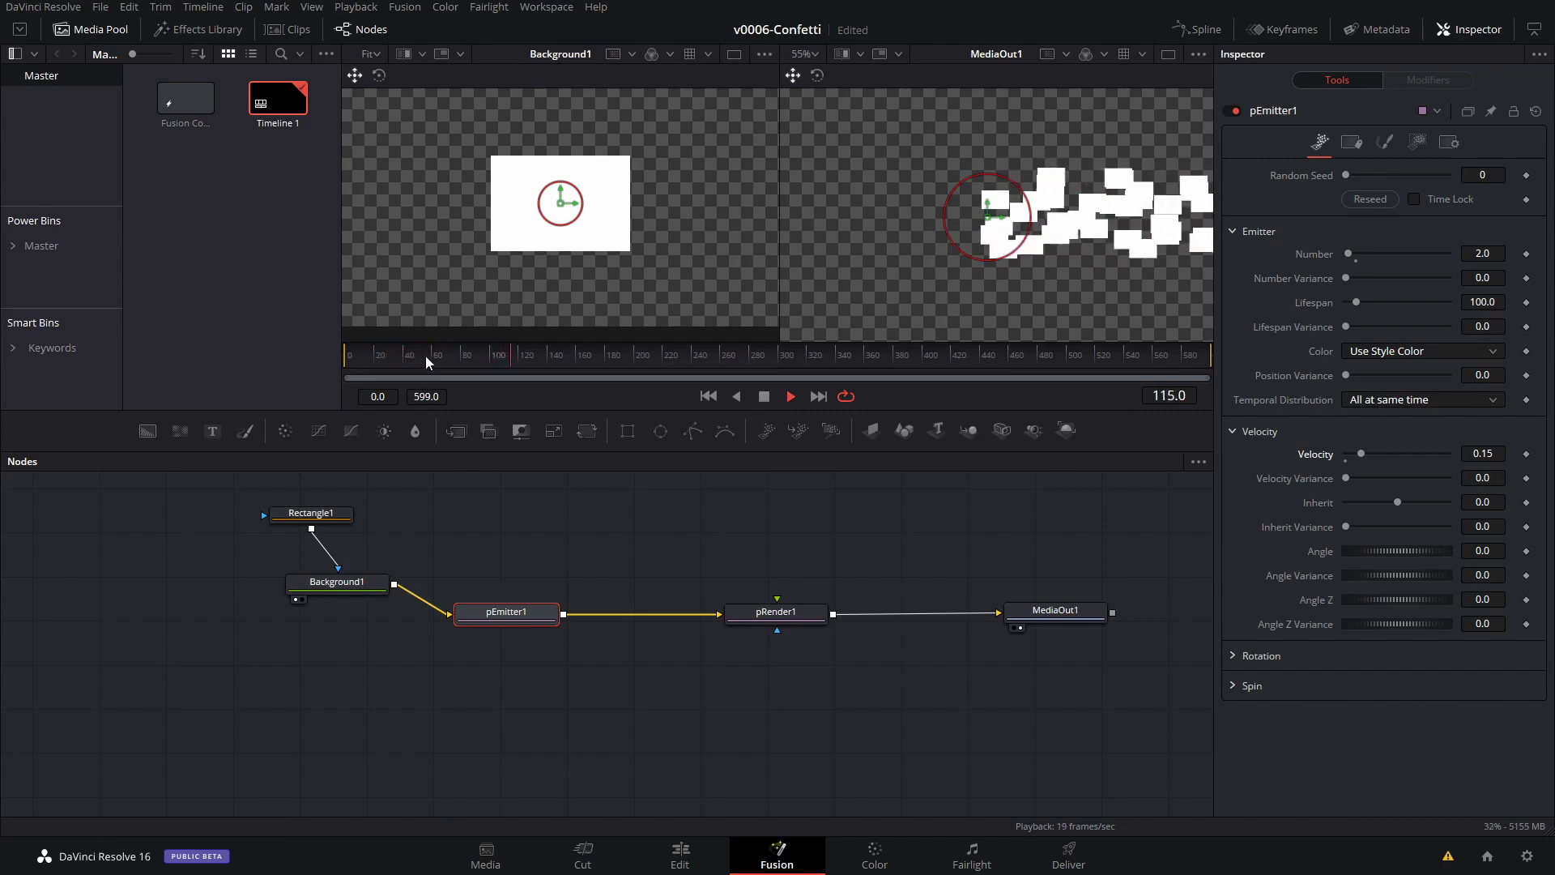
drag(431, 356, 353, 354)
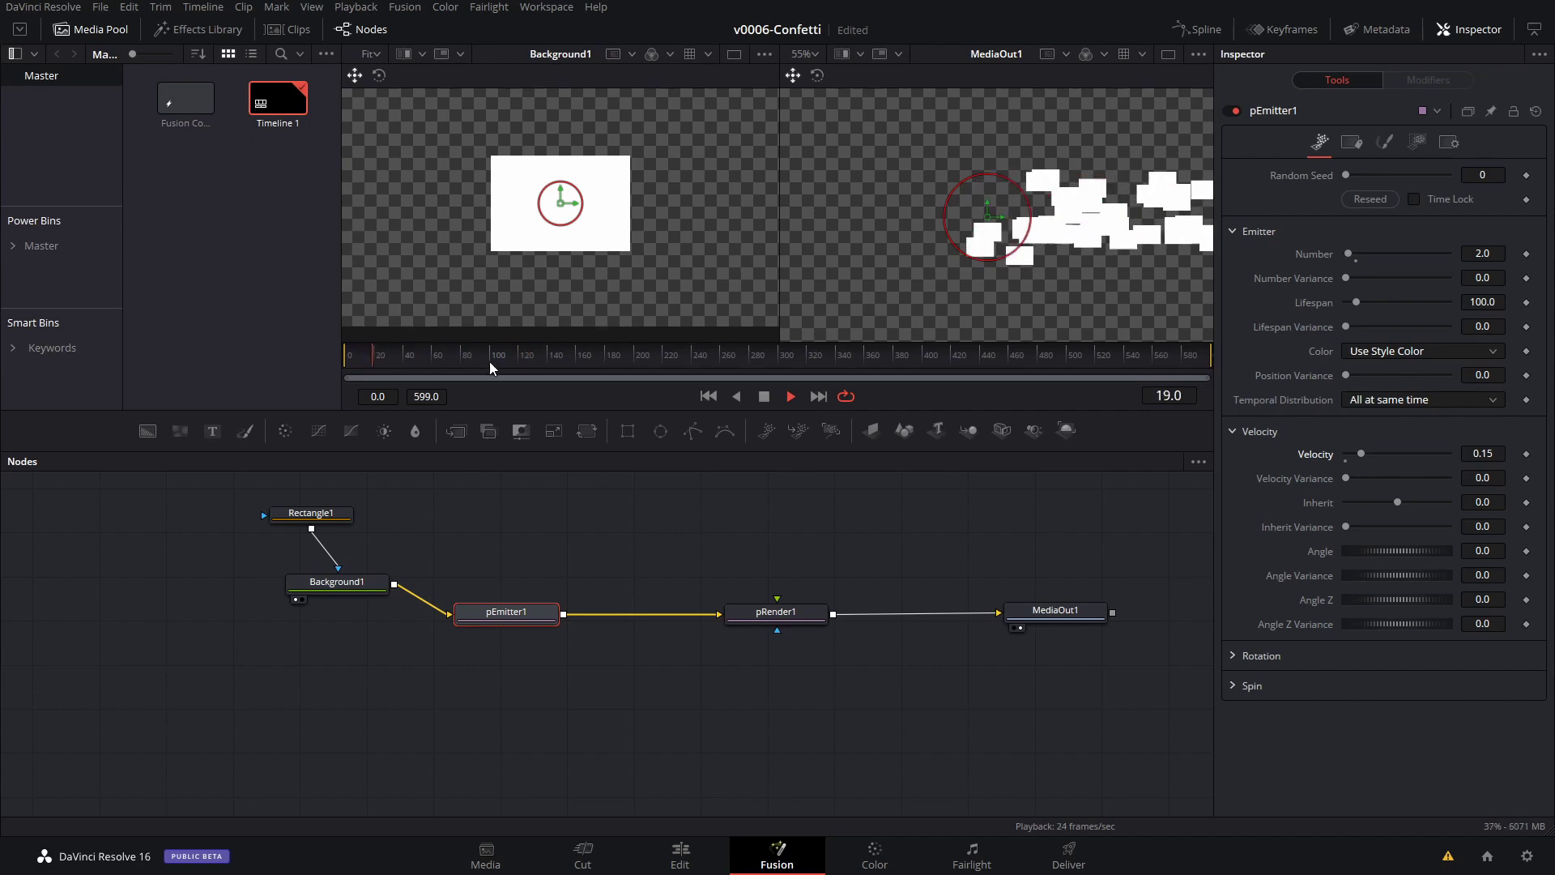
key(space)
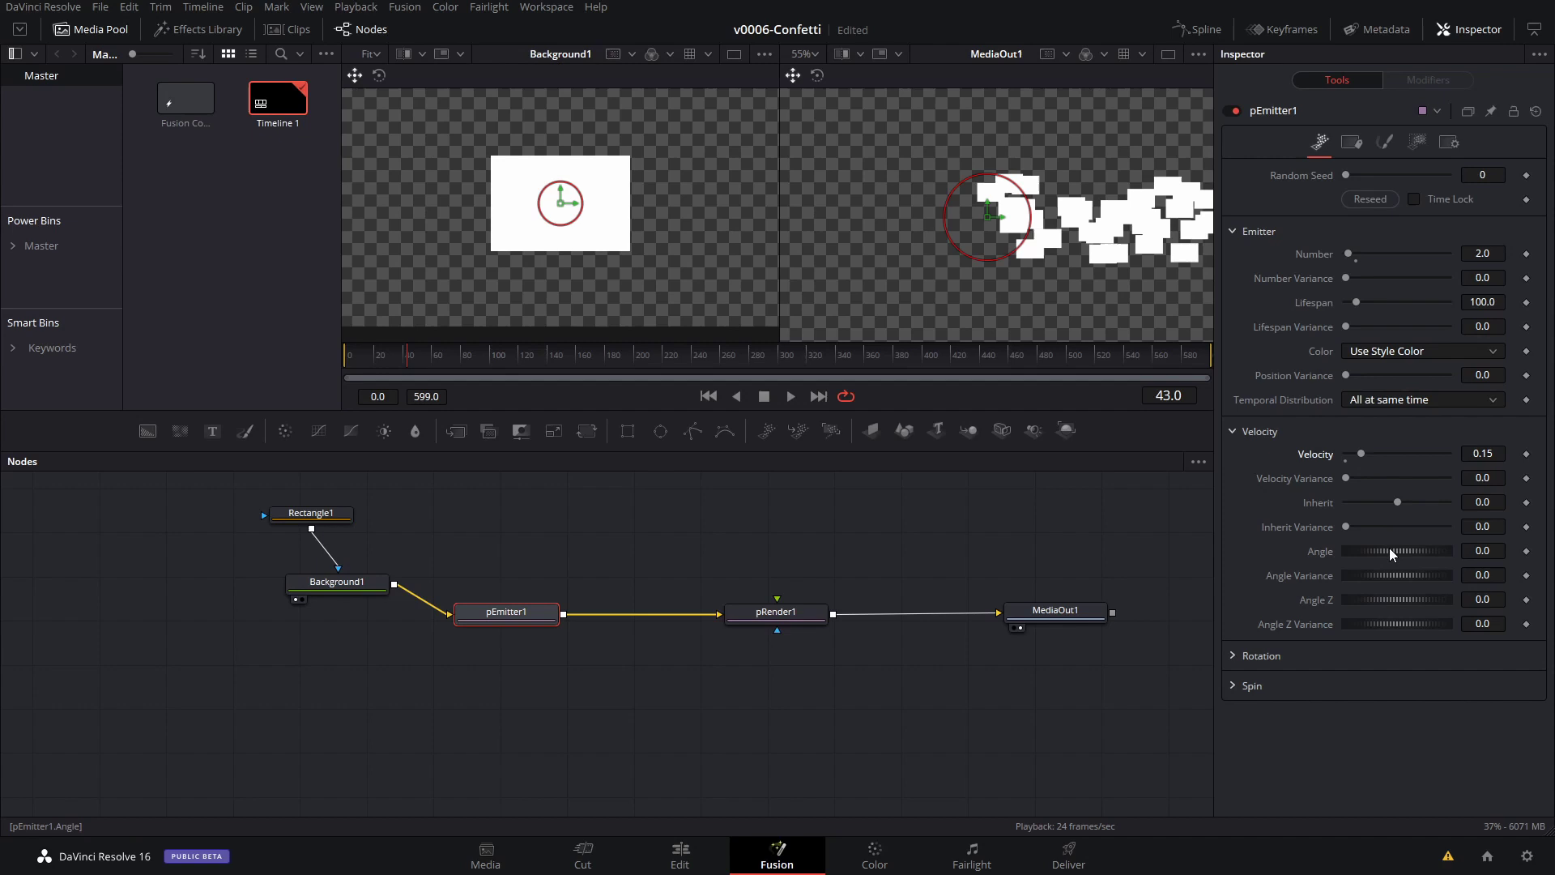
- Set the velocity angle to -90 and raise the emitter higher in the frame, previewing the fall
mouse_move(1387, 552)
mouse_down()
mouse_move(1408, 553)
mouse_move(1358, 551)
mouse_up()
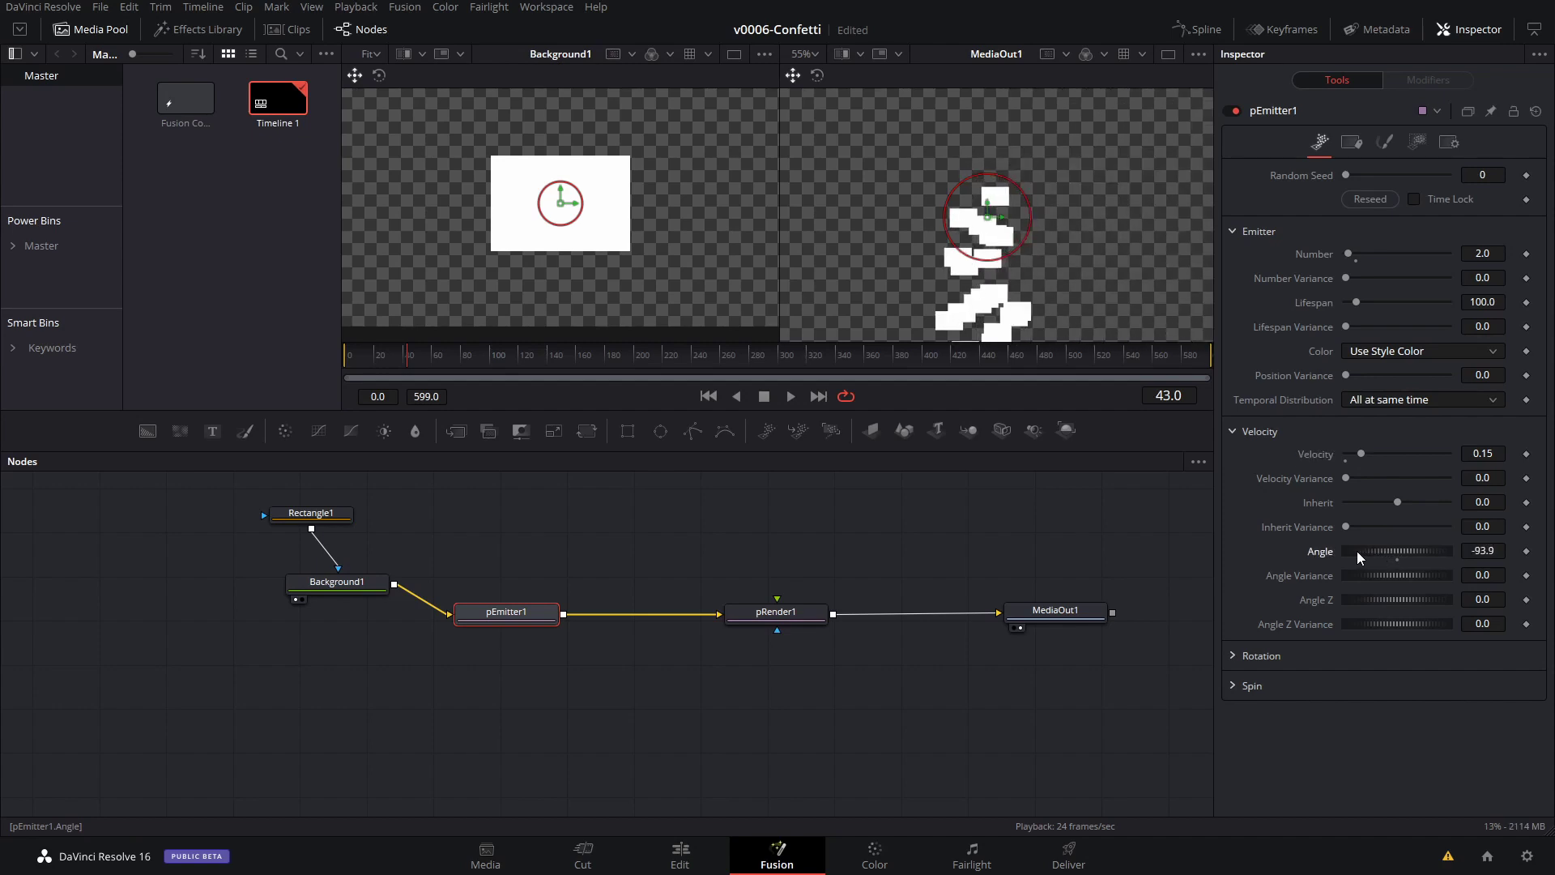
click(1484, 551)
text(-90)
key(Return)
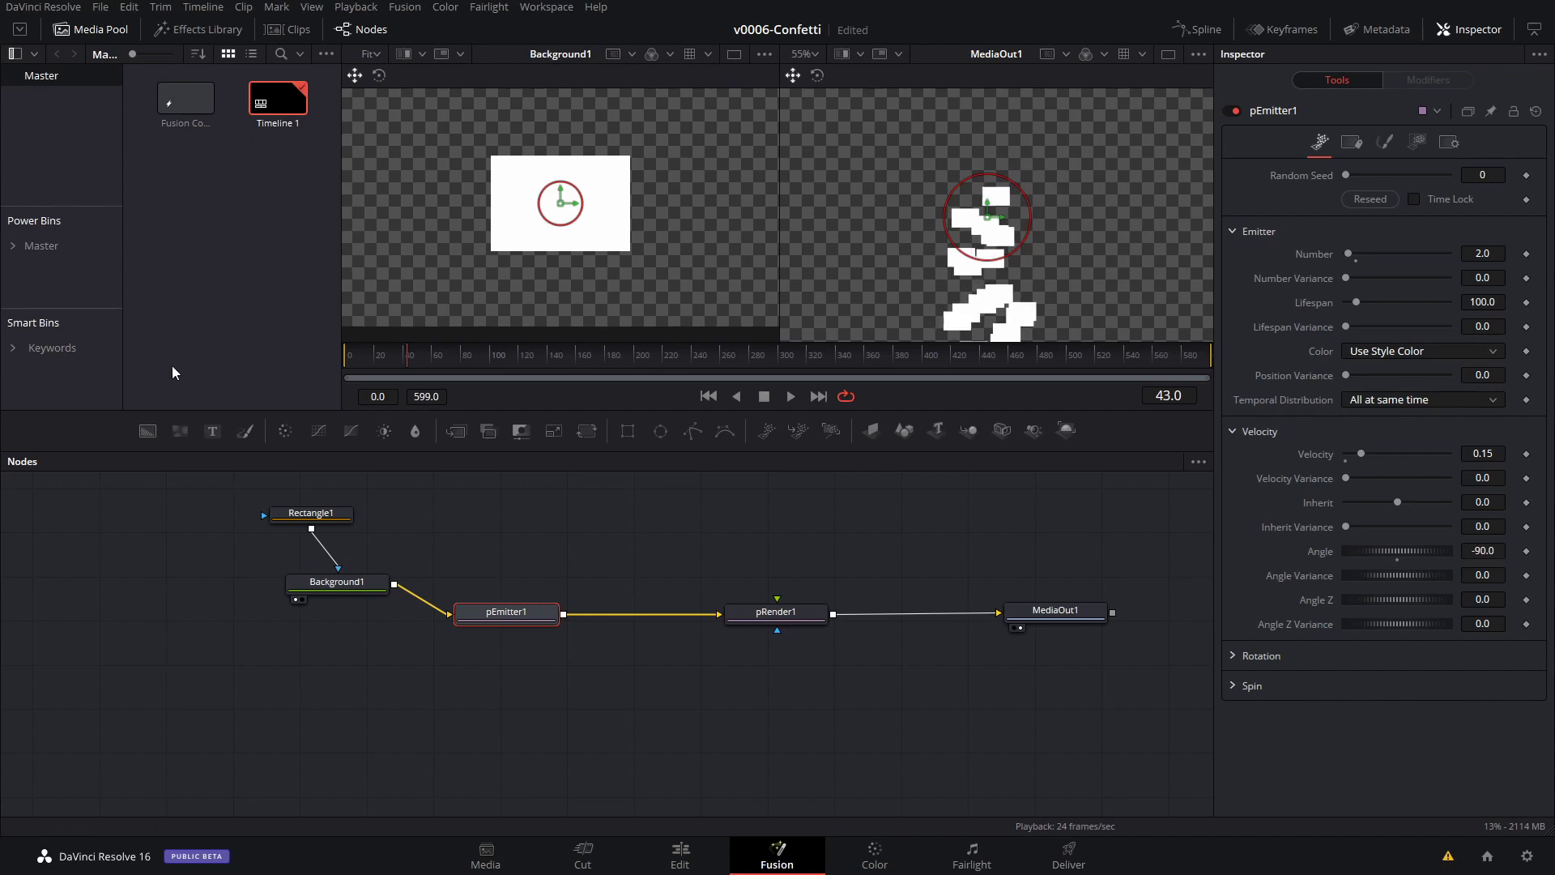
key(space)
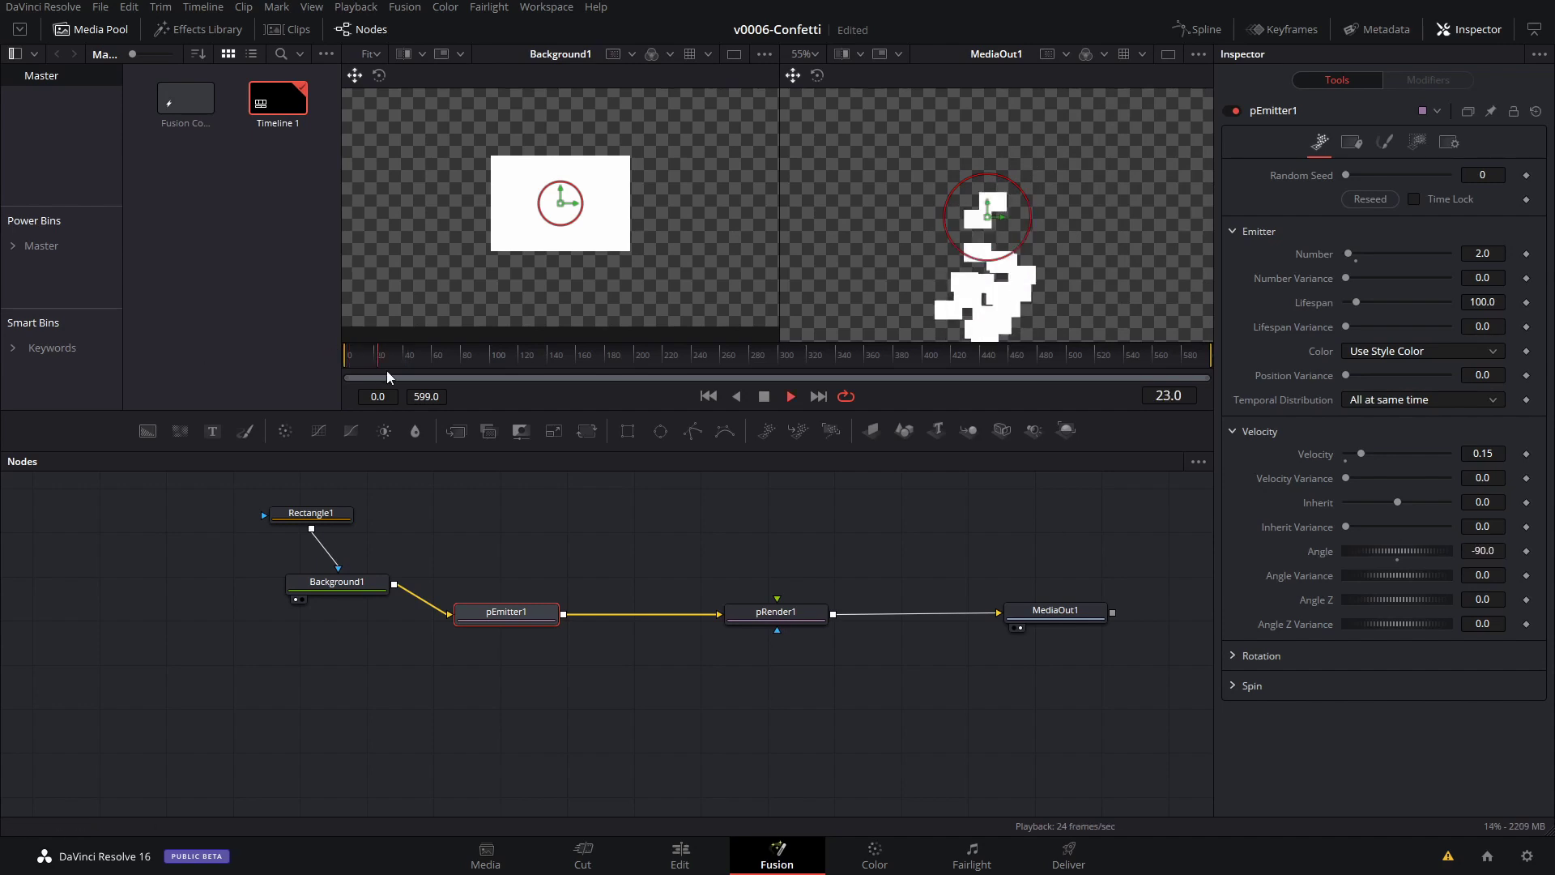
key(space)
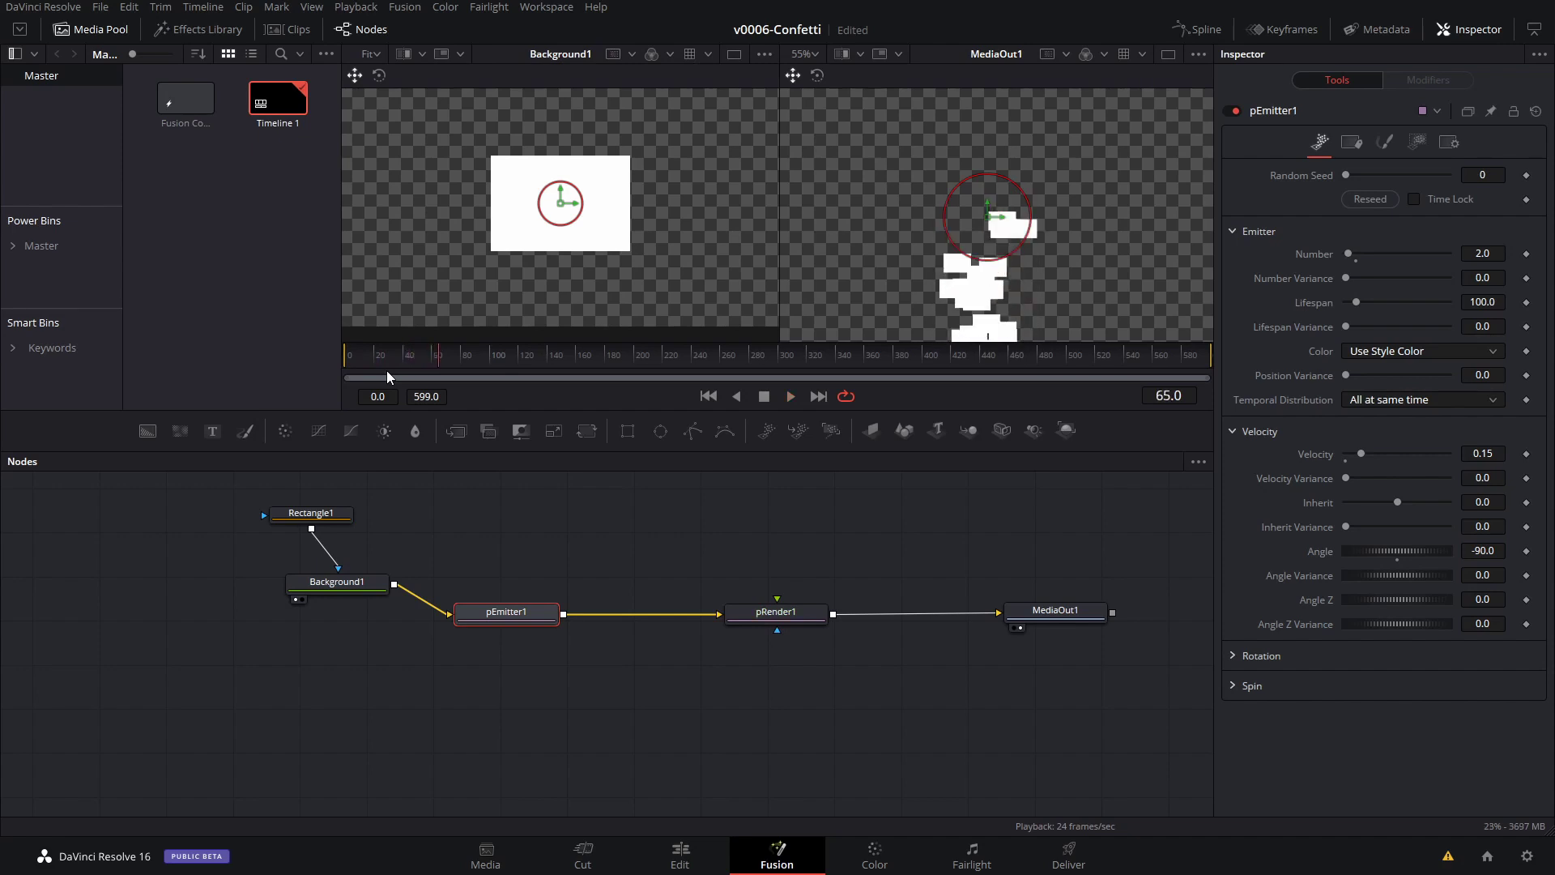
drag(987, 205, 986, 180)
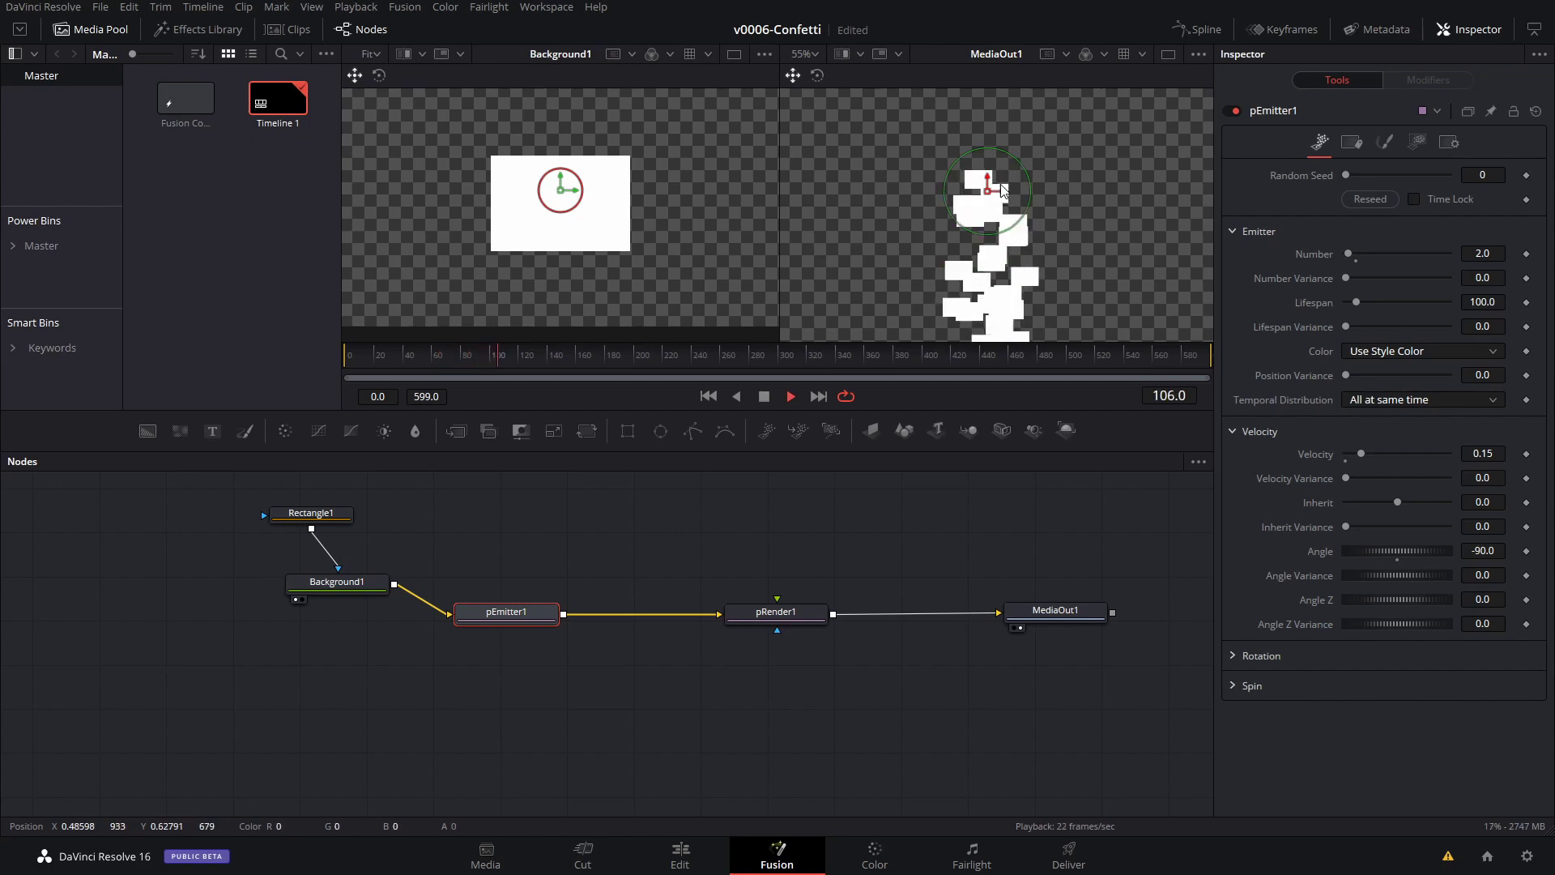
key(space)
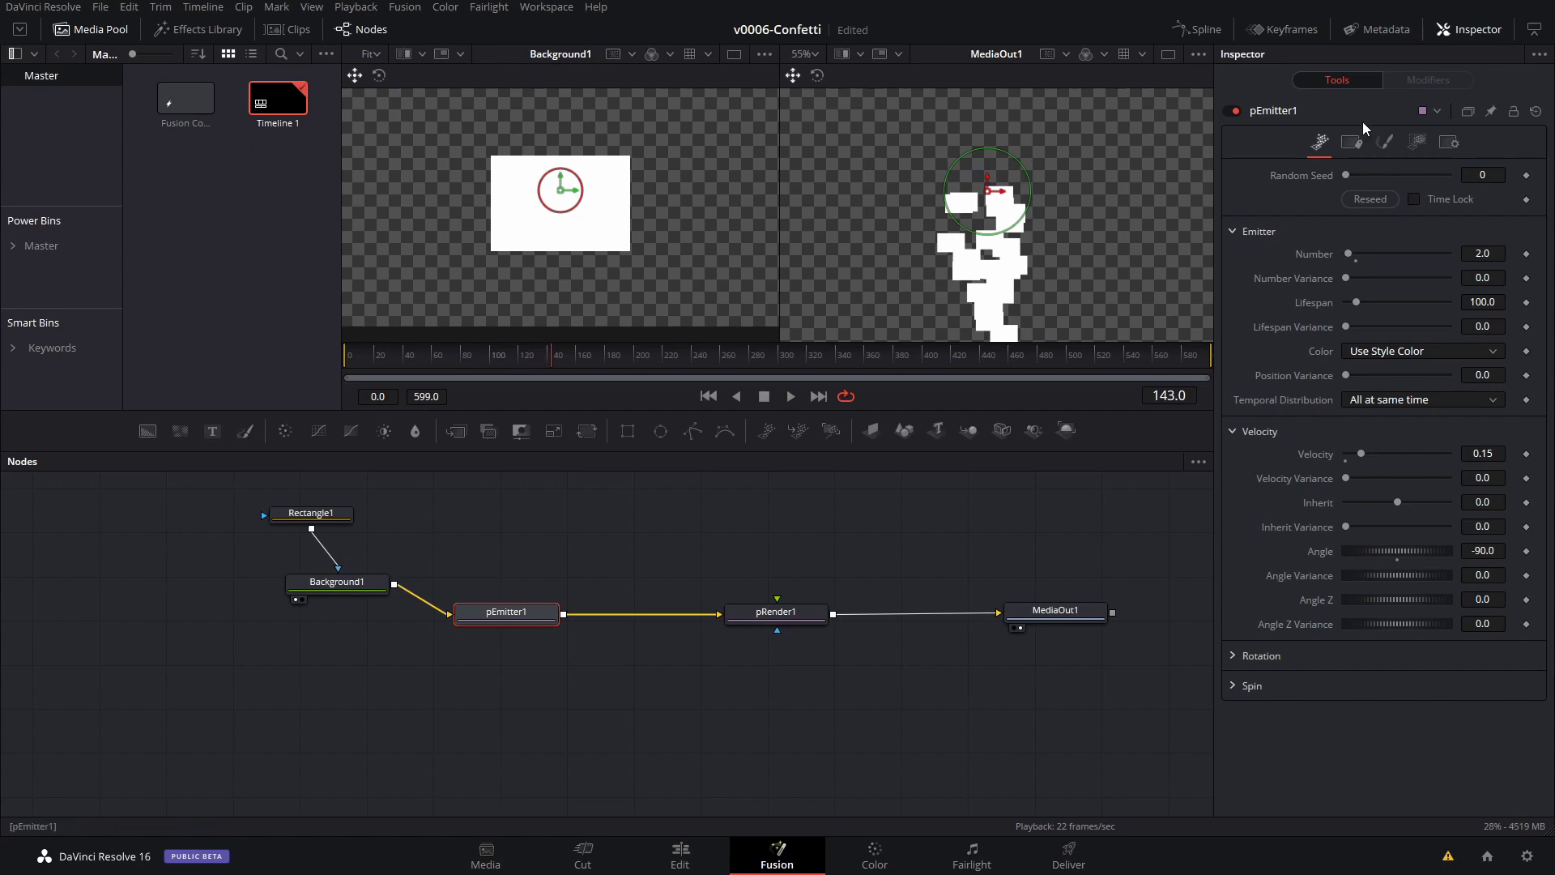
- Set pEmitter1's Region to Line and drag its ends out to the frame's top corners
click(1418, 144)
click(1408, 198)
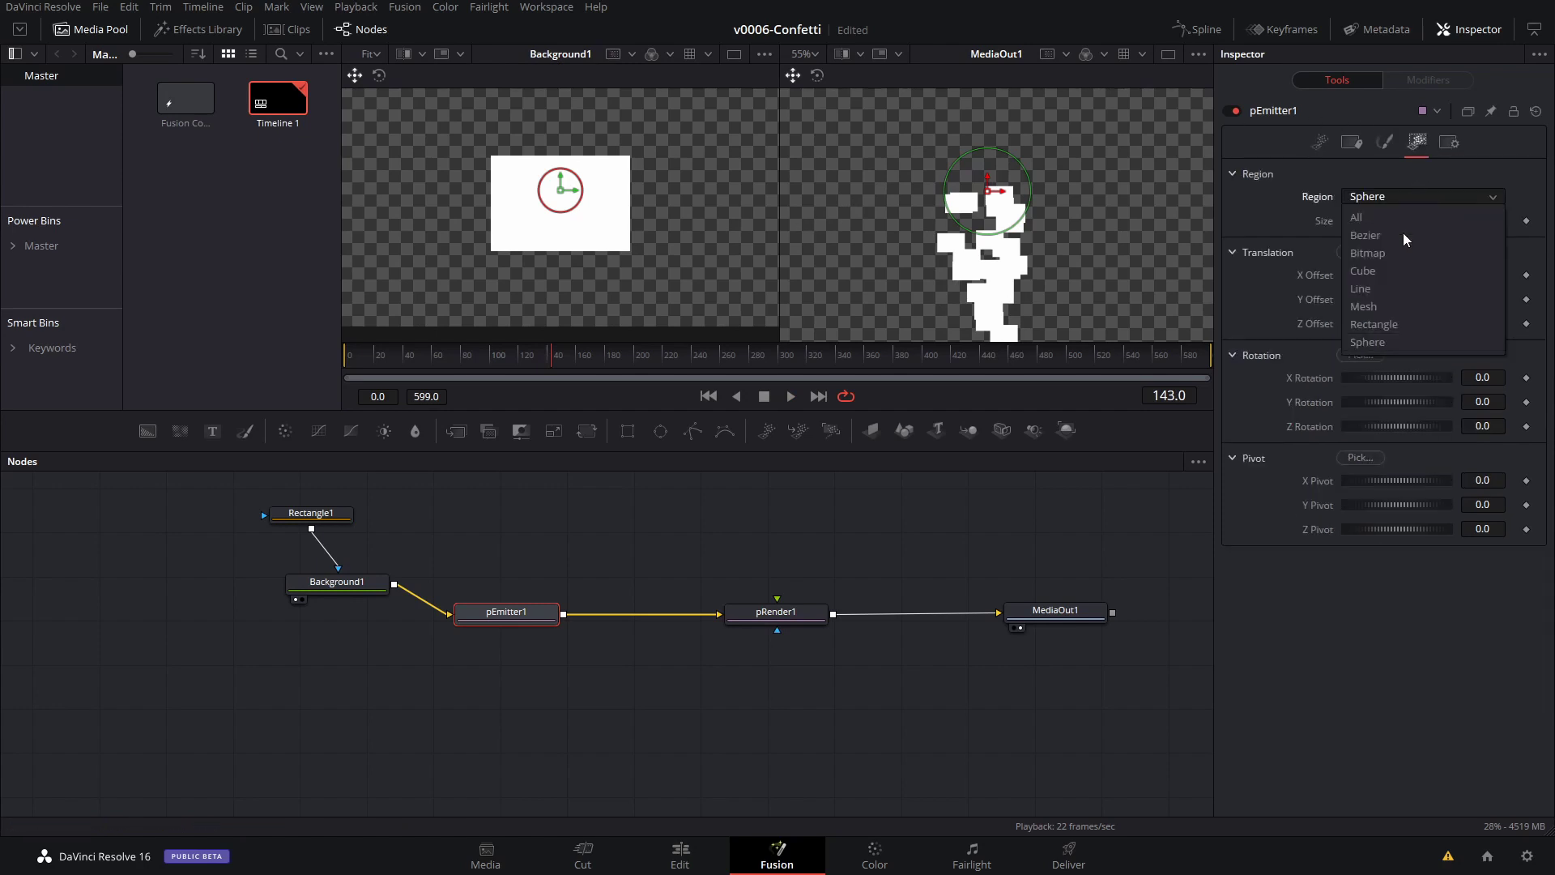
click(1385, 289)
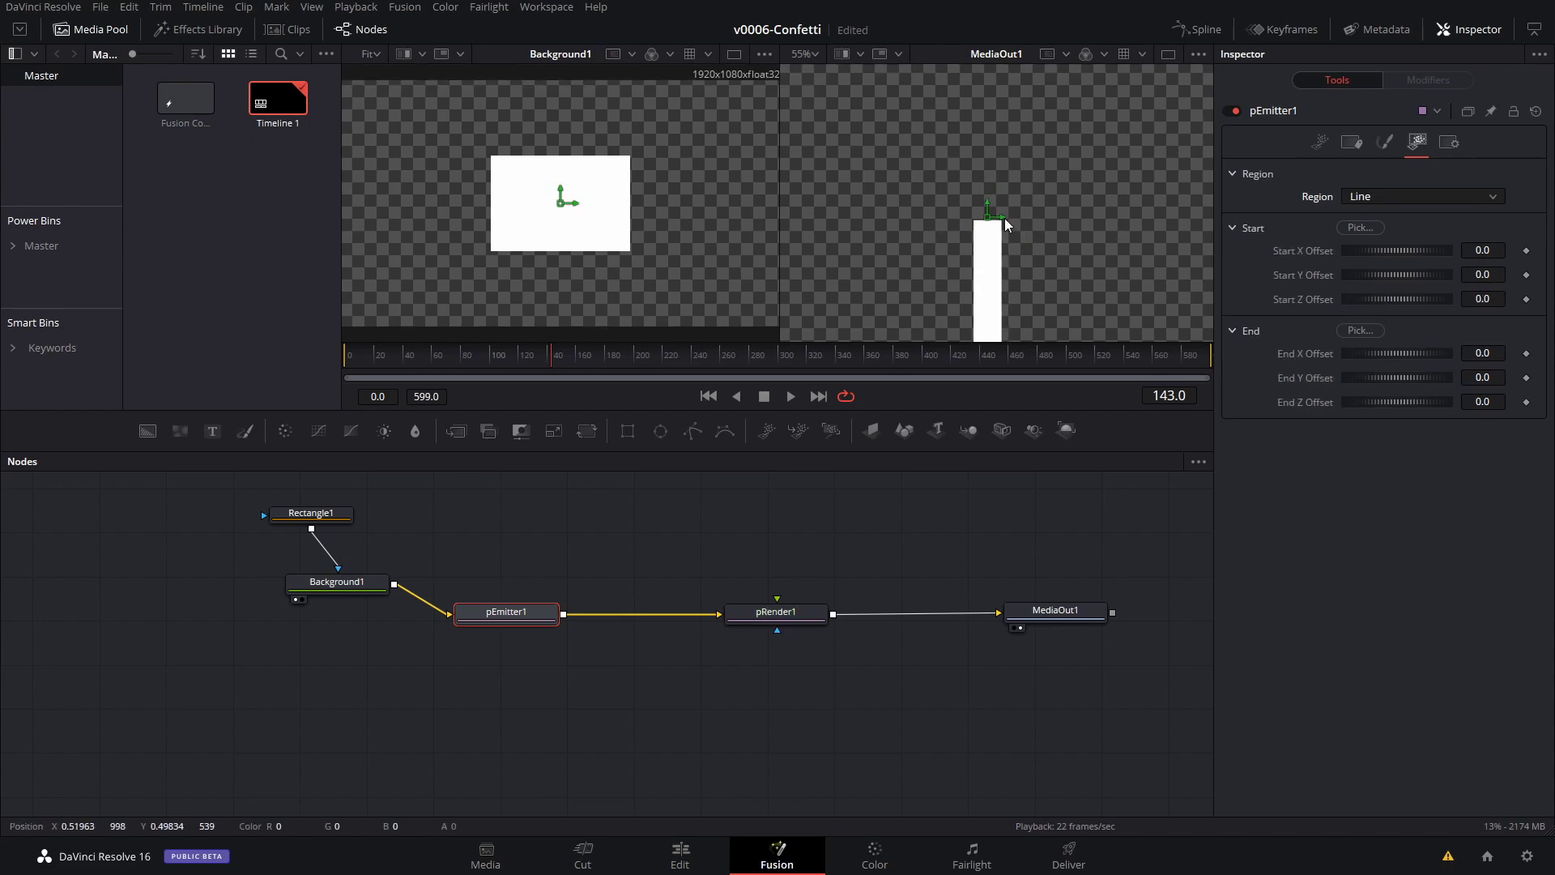
drag(1003, 217, 1164, 214)
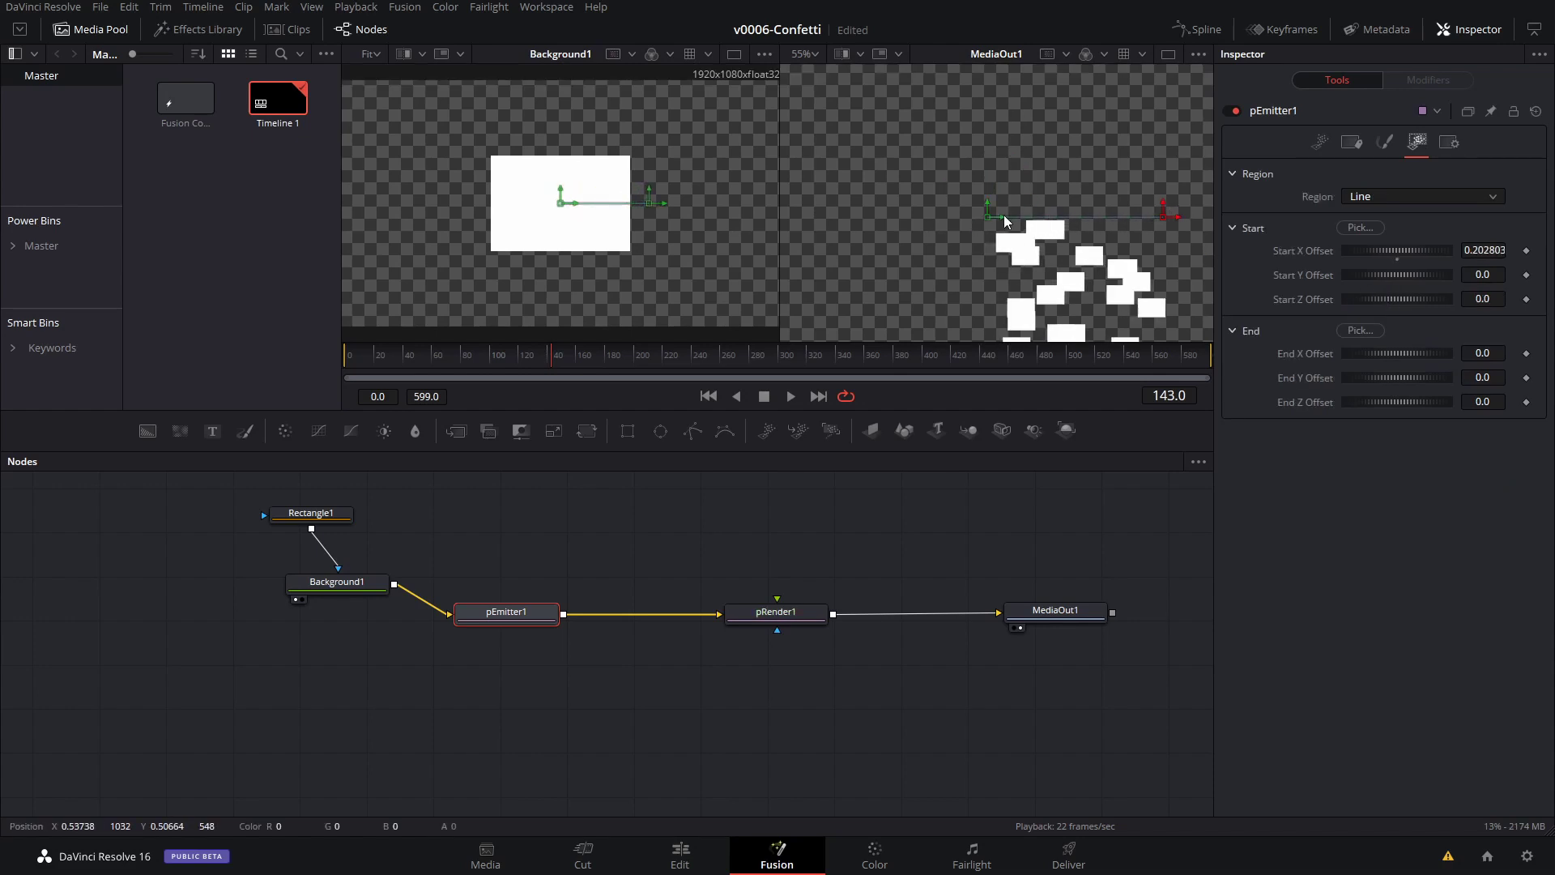
drag(1003, 216, 793, 215)
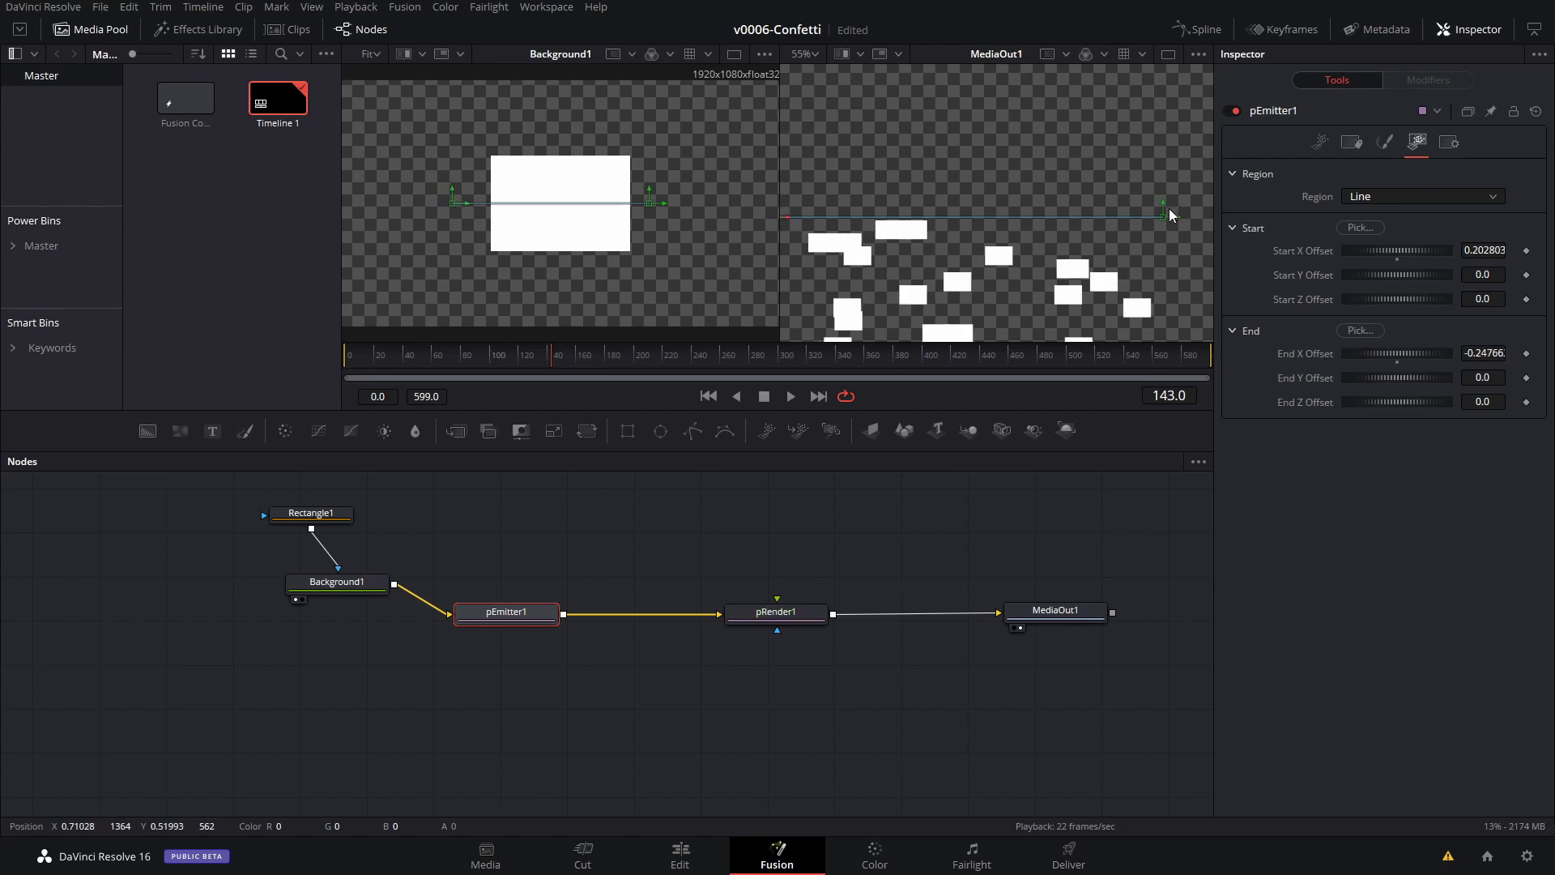
drag(1162, 217, 1210, 69)
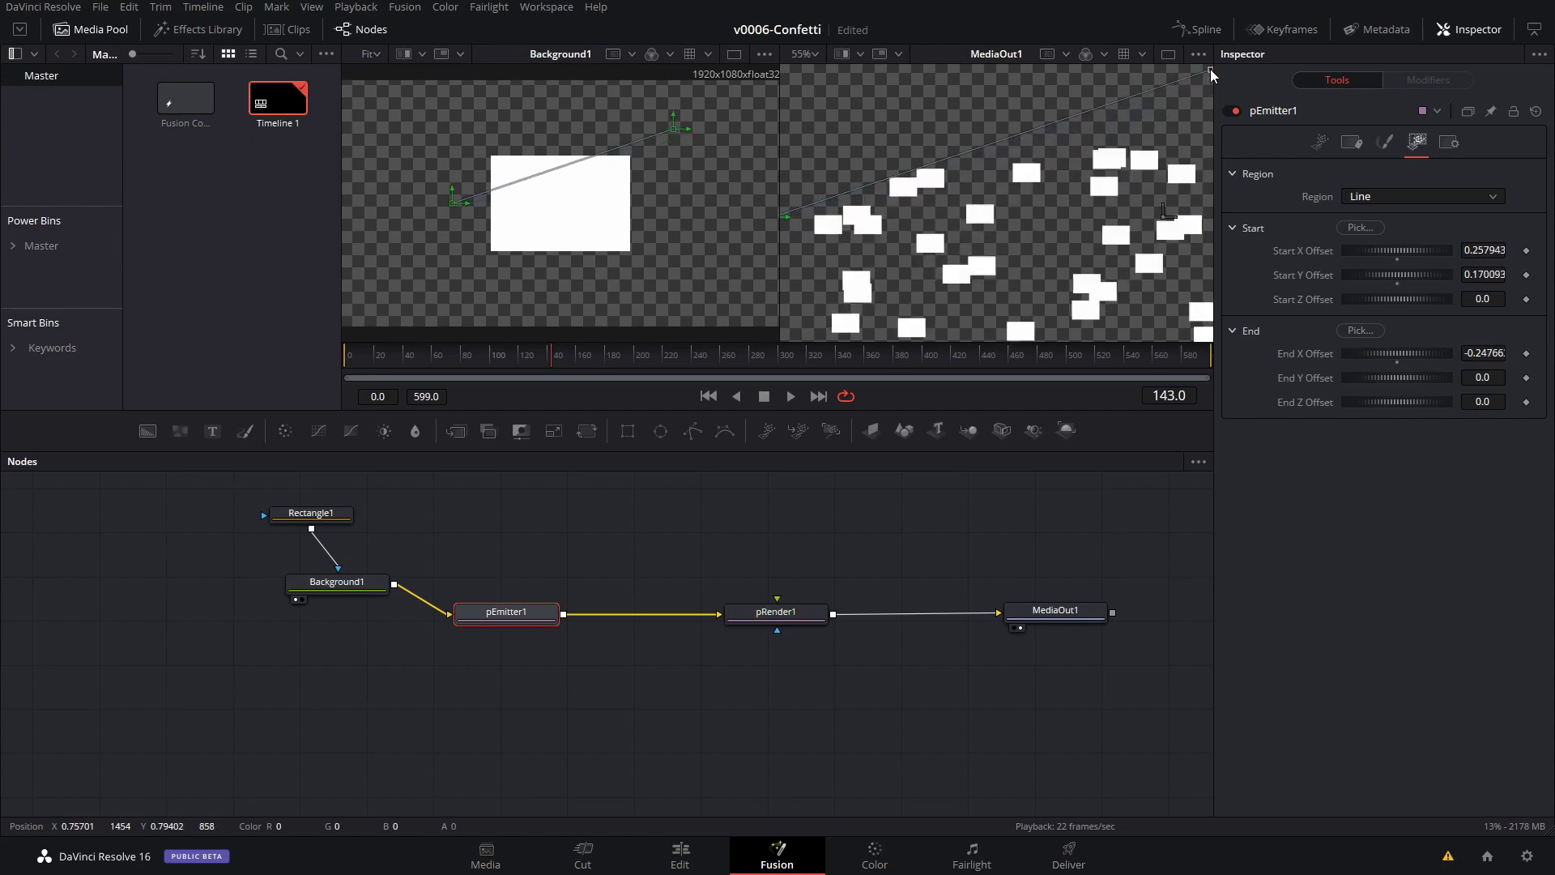
drag(779, 225, 722, 68)
- Rewind to the first frame and play back the rectangles raining down from the line
click(413, 355)
key(Home)
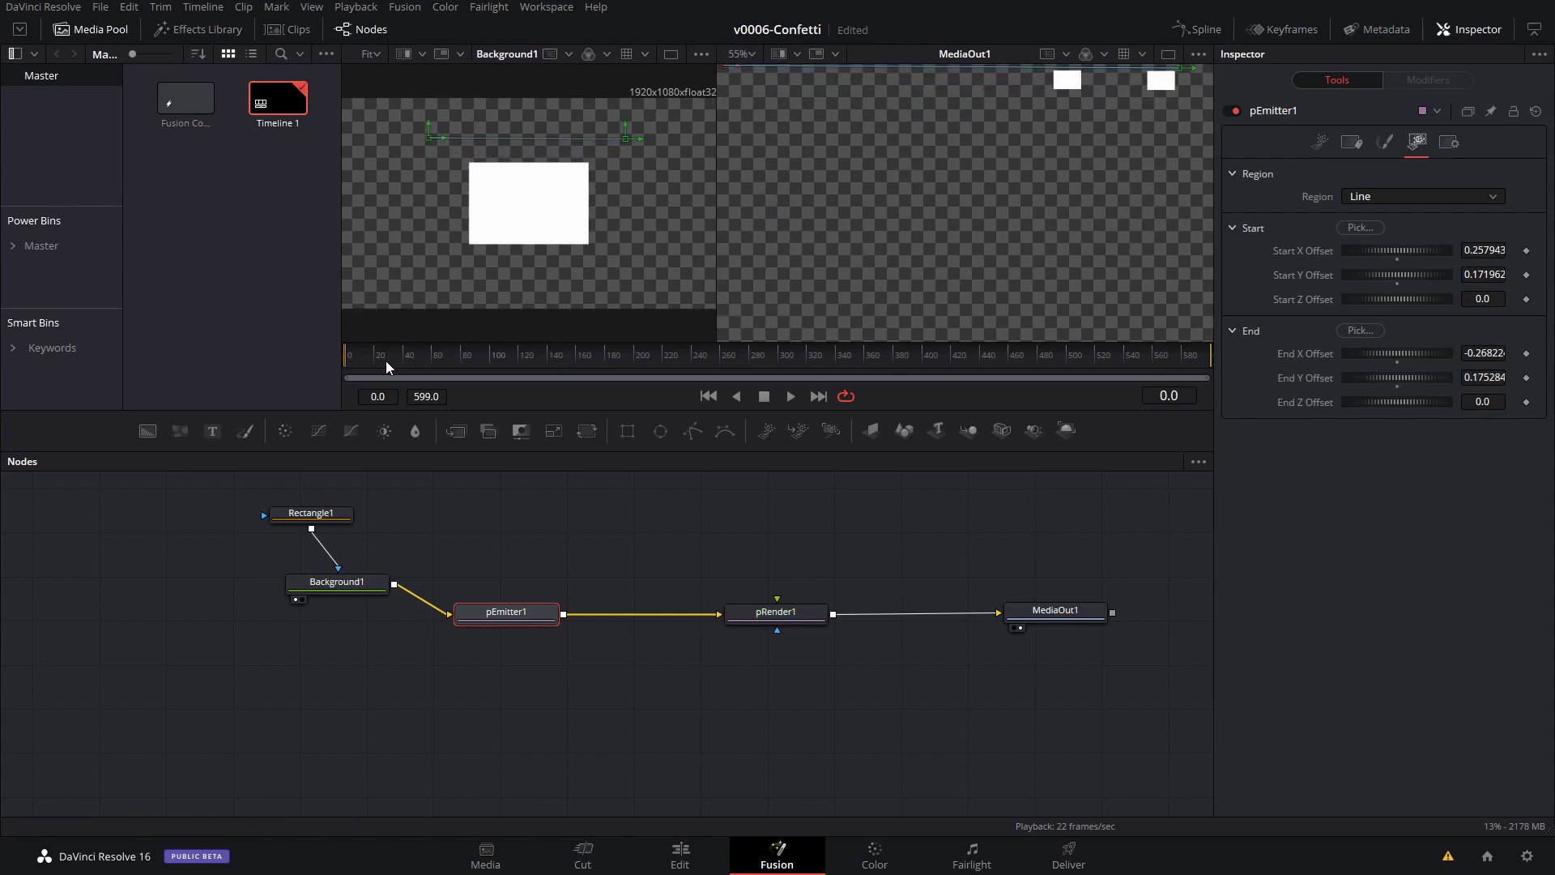
key(space)
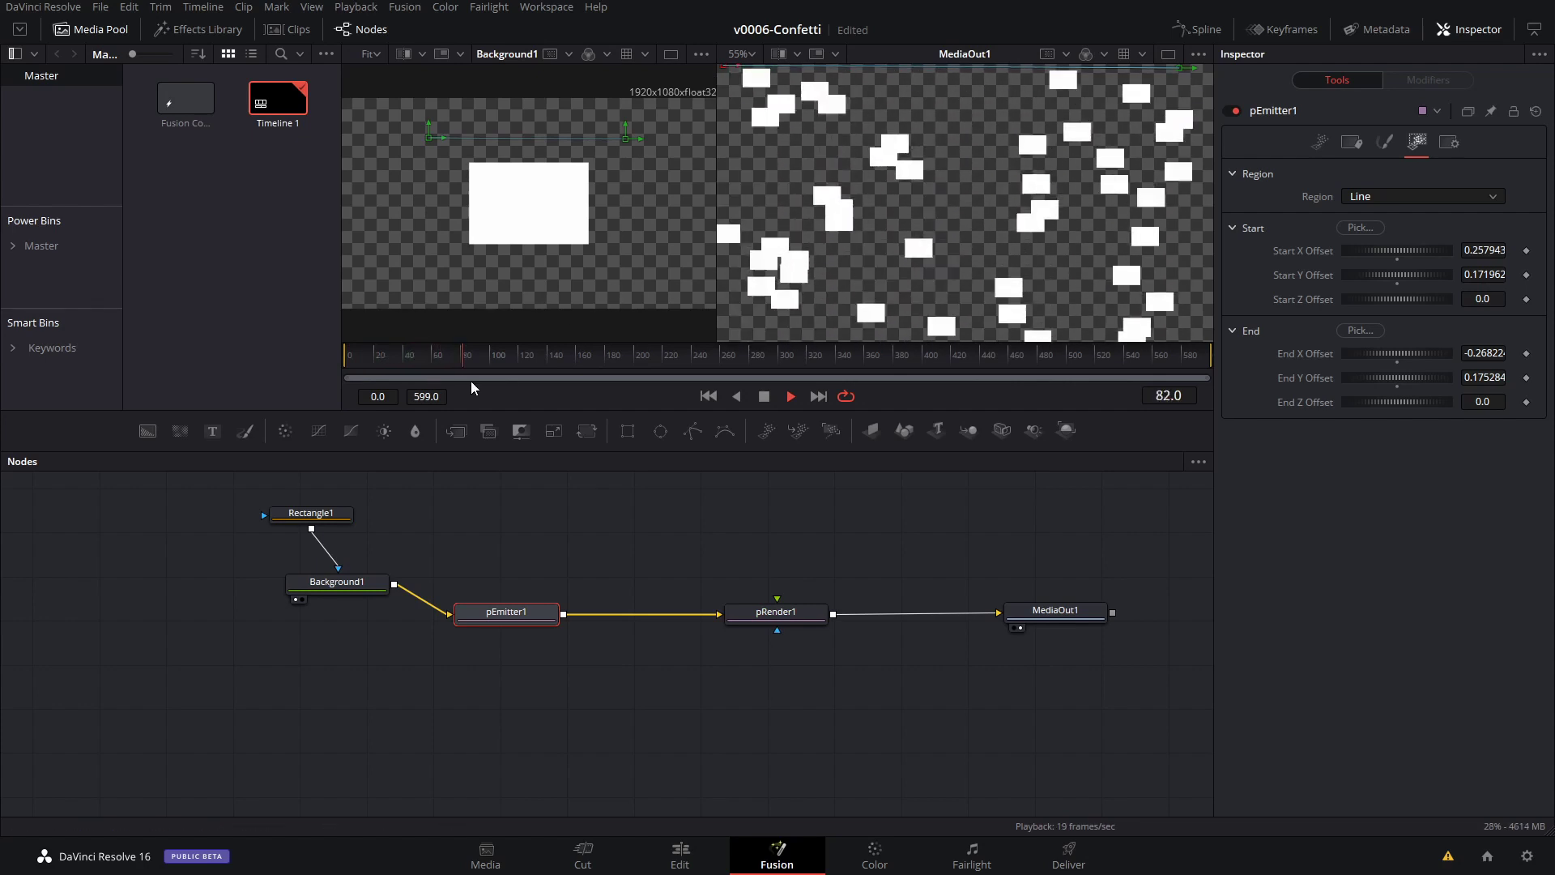
key(space)
key(Home)
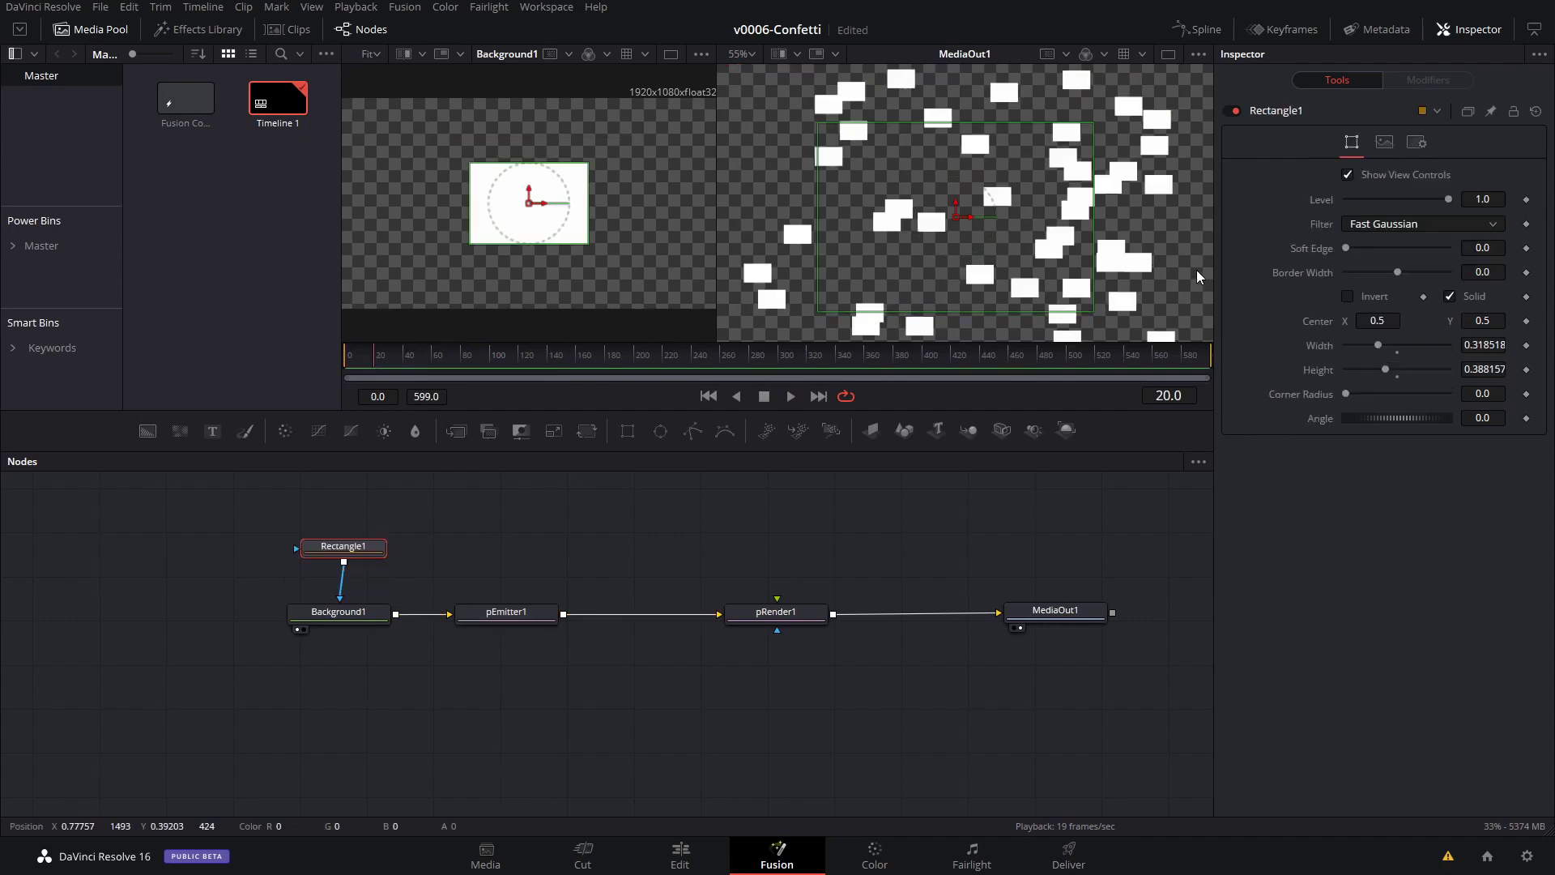
- Set pEmitter1's rotation Z to -86.1 with a Z Variance of 88.7
click(531, 620)
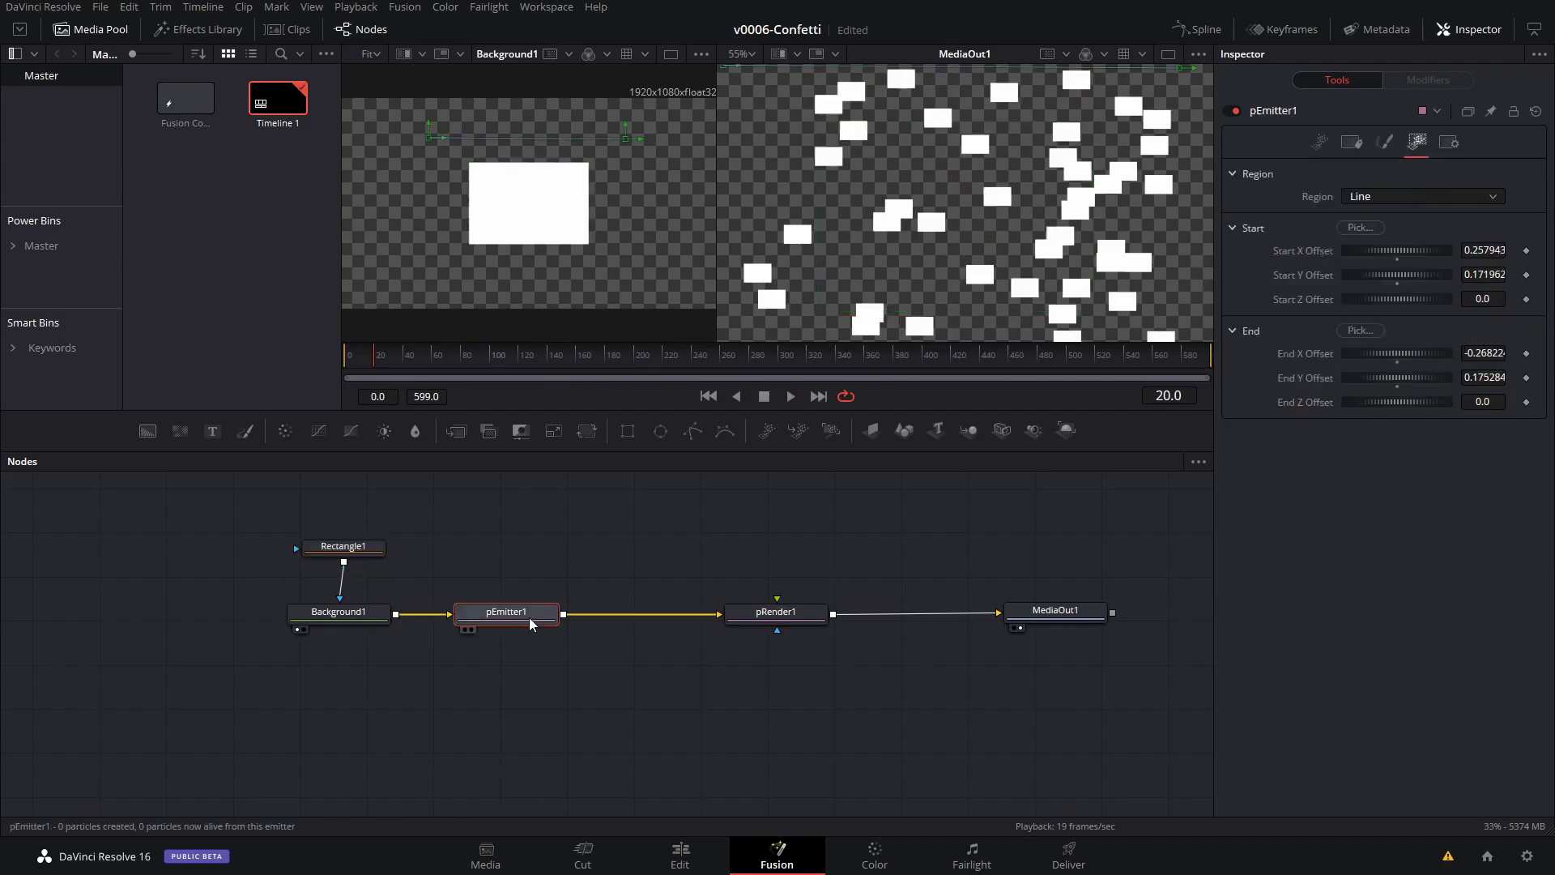
click(1321, 148)
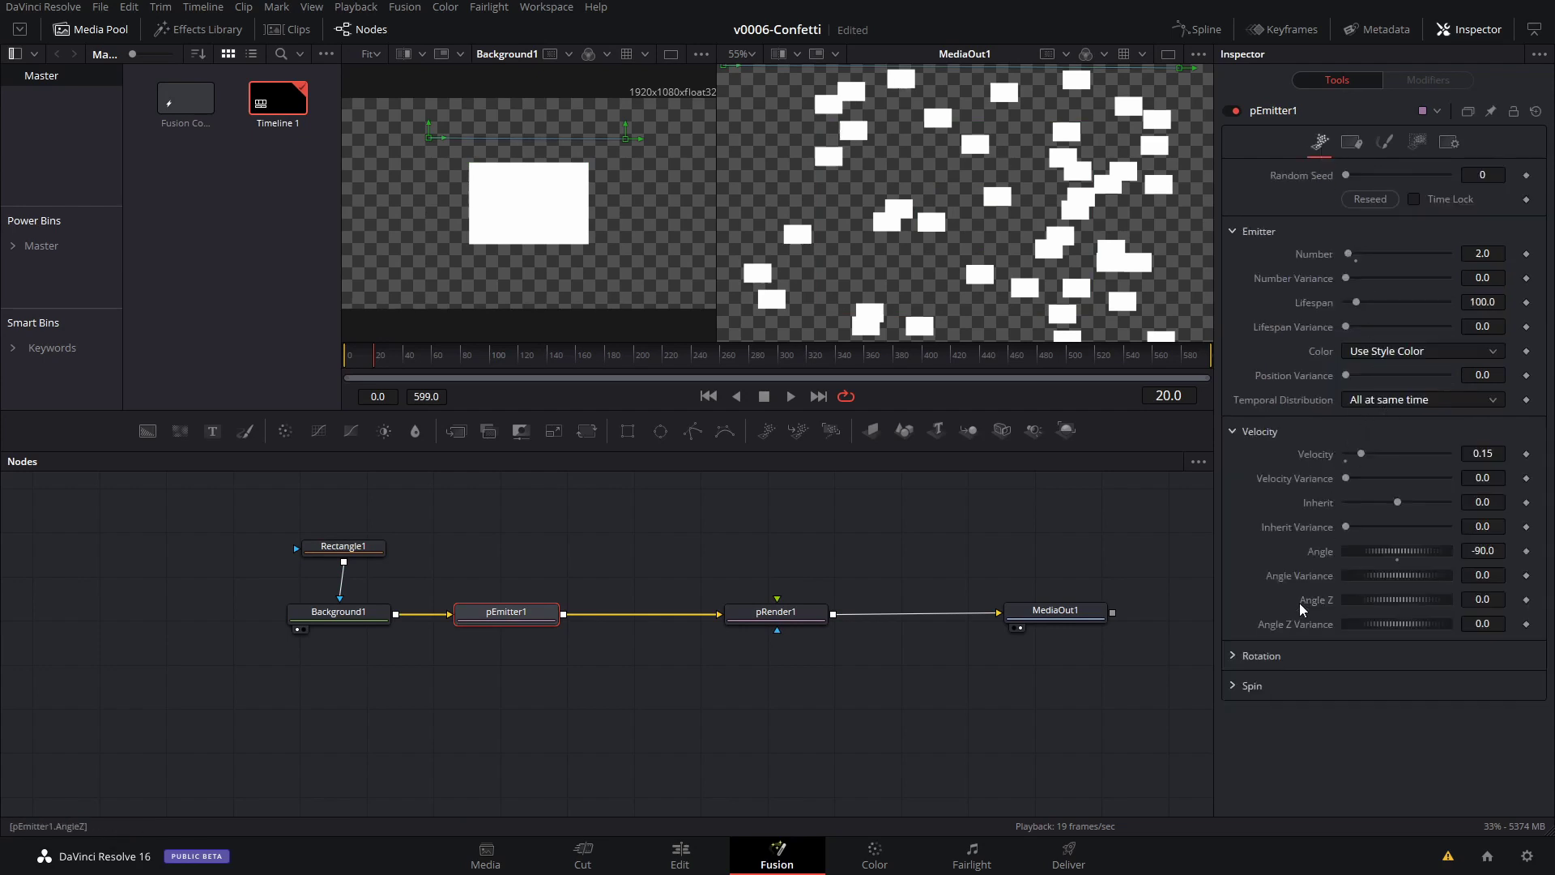
click(1233, 654)
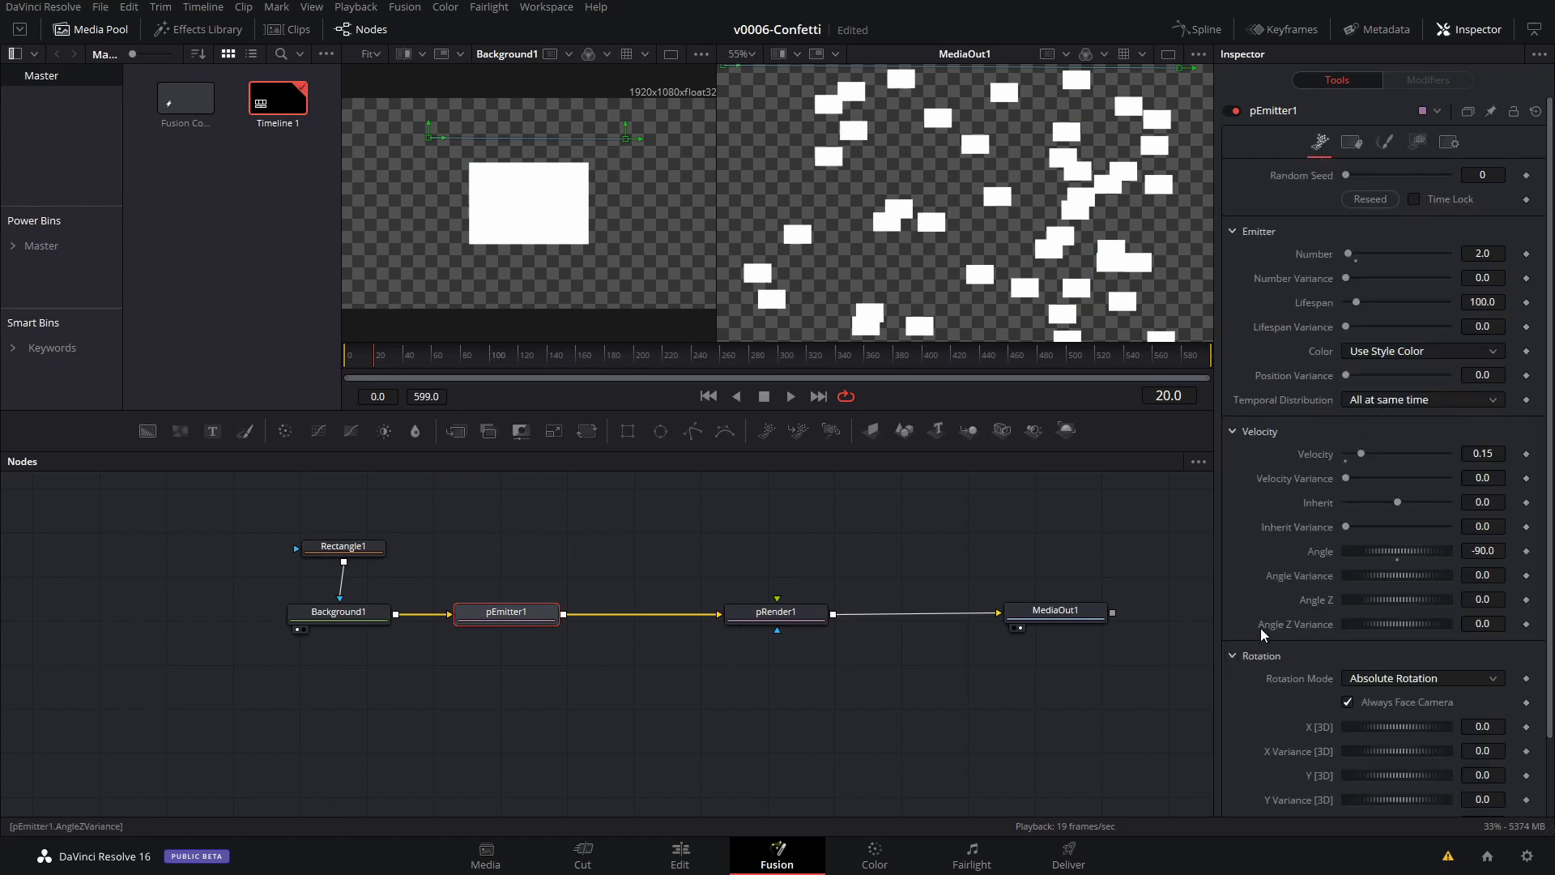
scroll(1262, 624, down, 1)
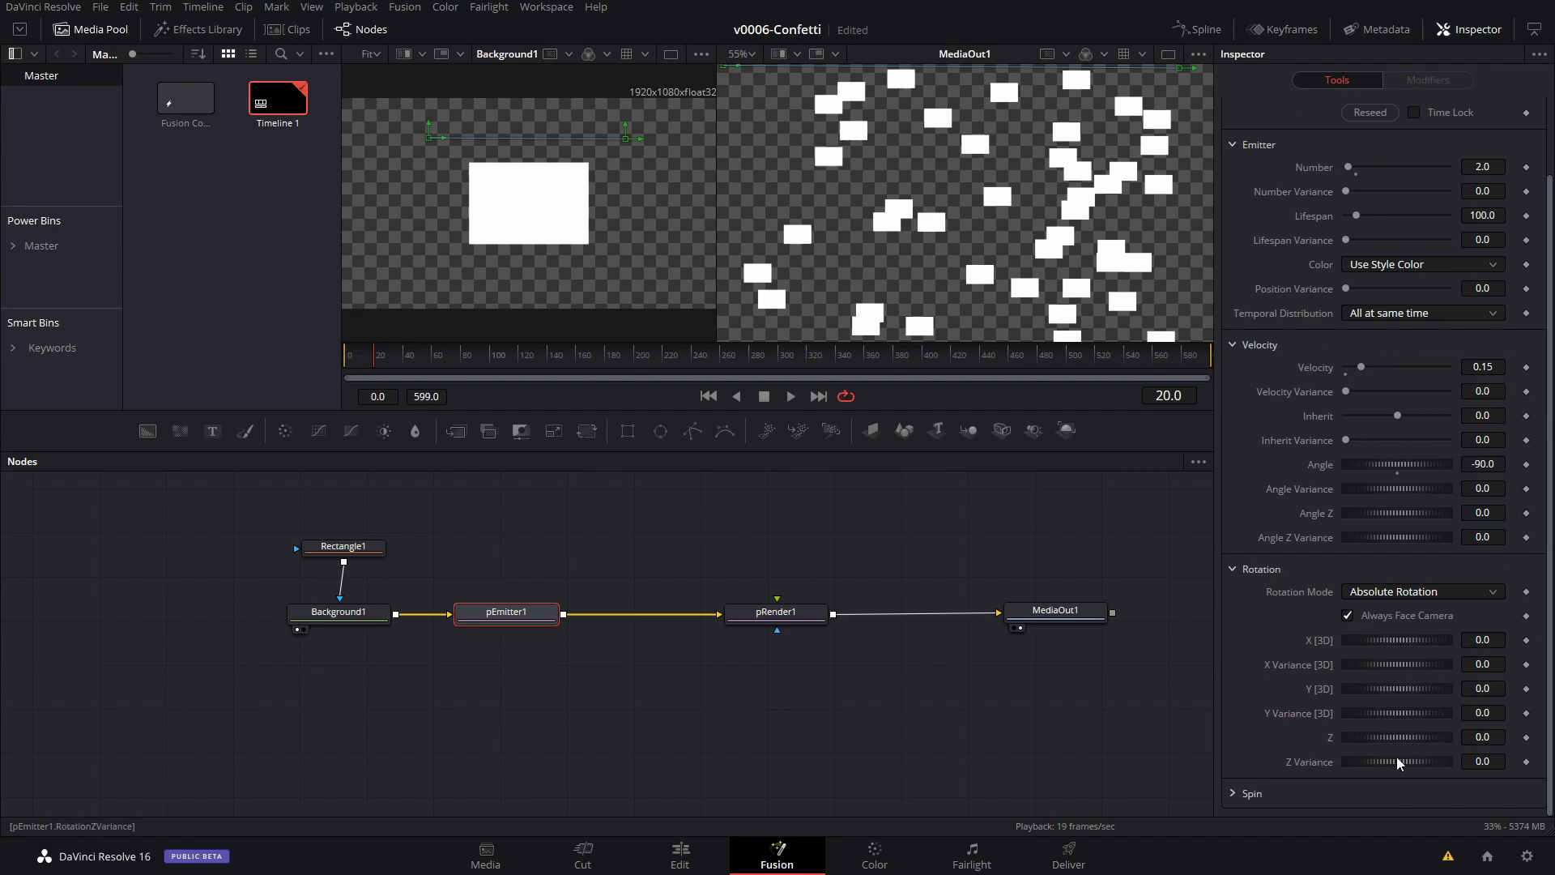
mouse_move(1389, 738)
mouse_down()
mouse_move(1413, 736)
mouse_move(1363, 732)
mouse_up()
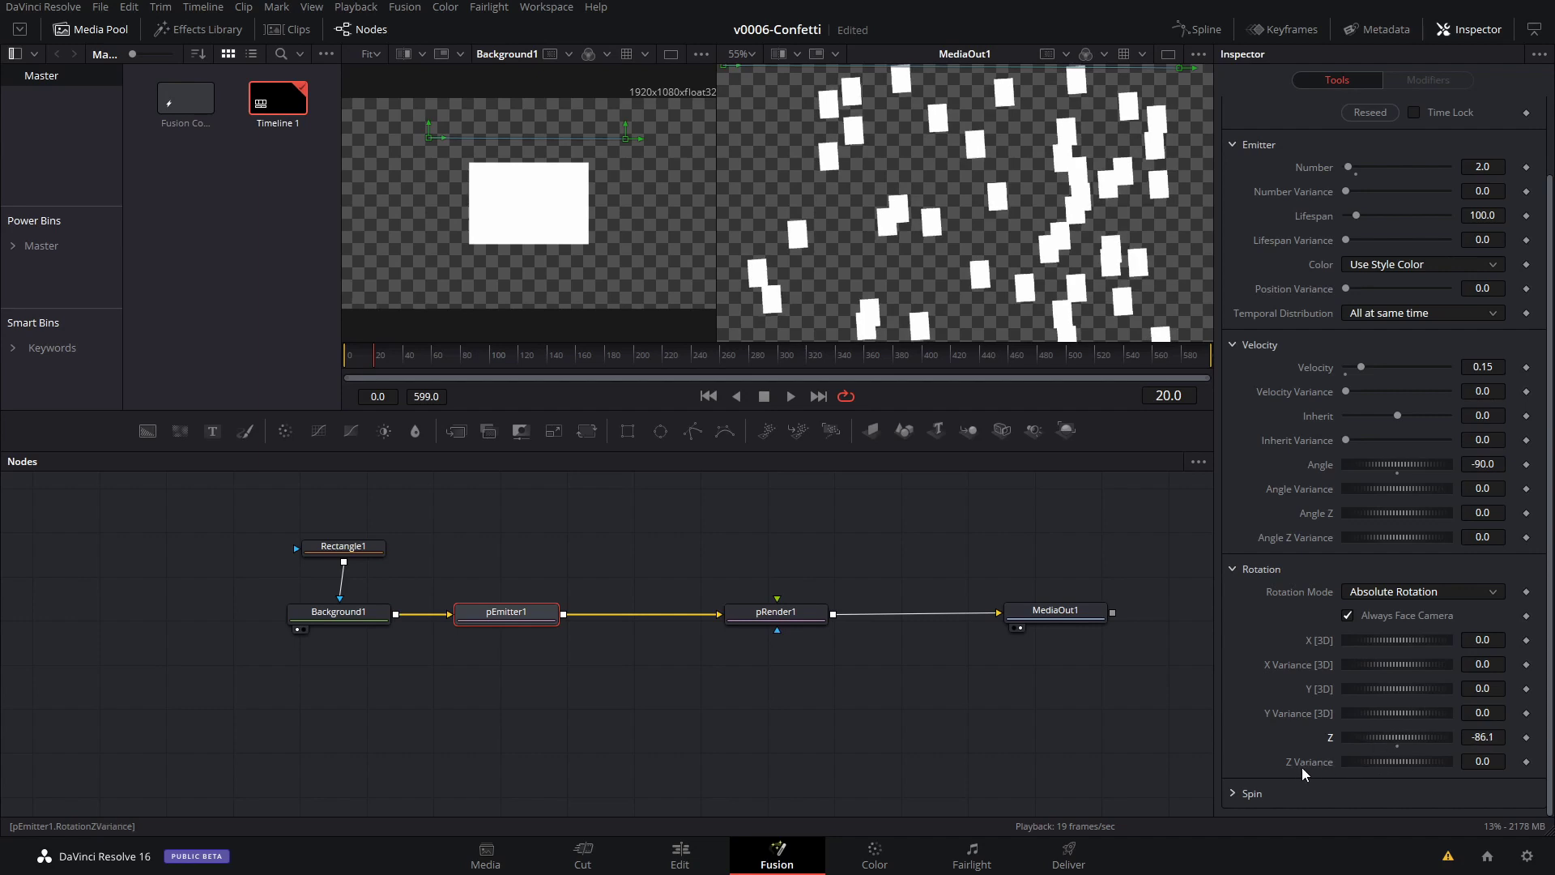
drag(1365, 757, 1398, 762)
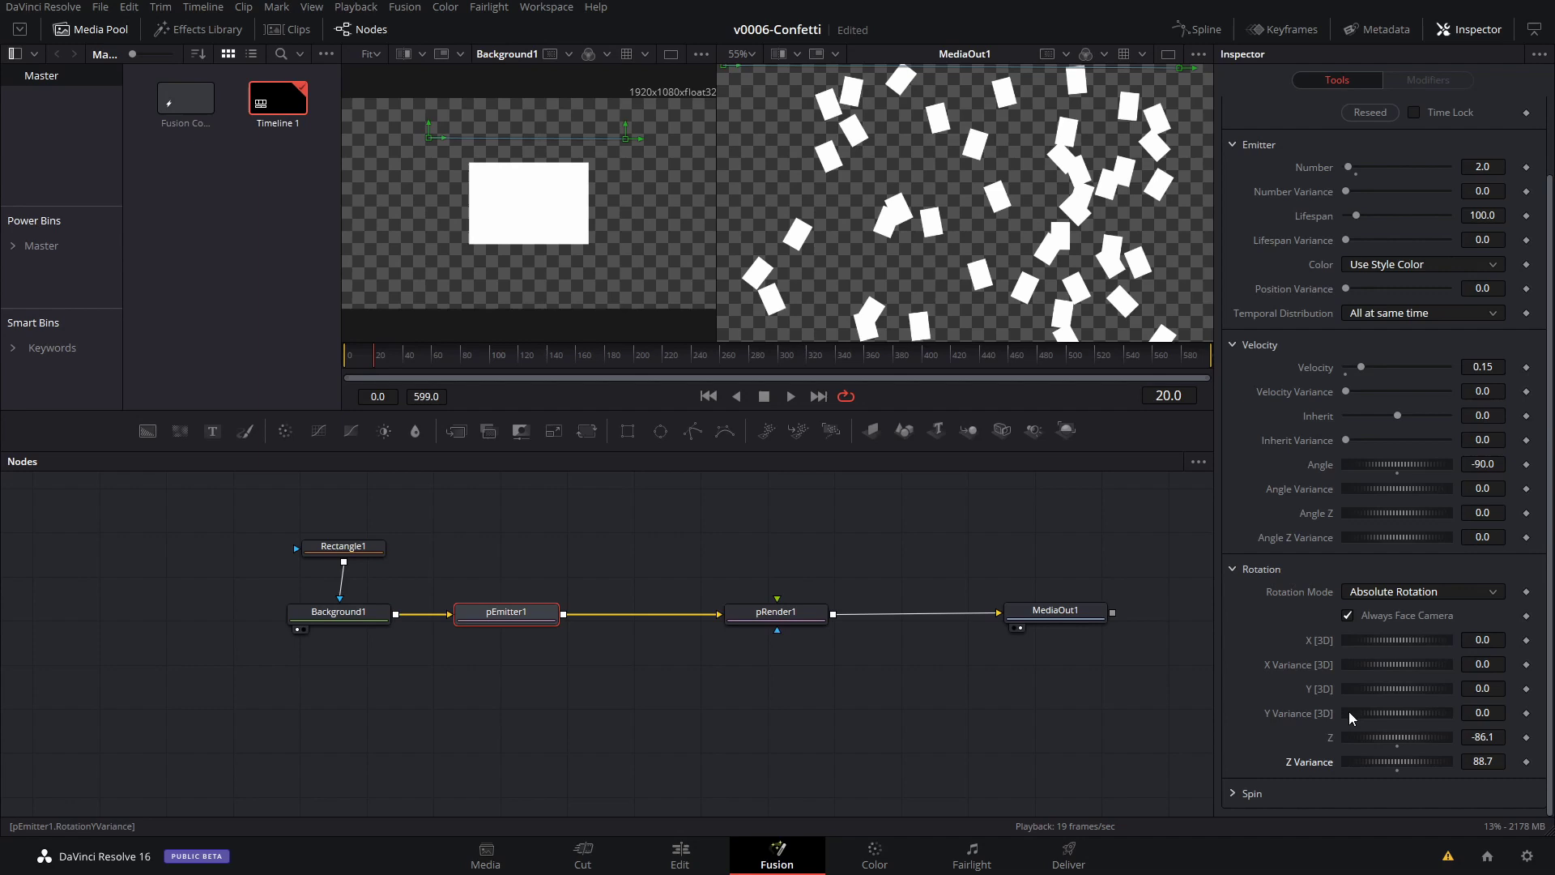
- Expand the Spin settings, add some Spin Z, and preview the spinning confetti
click(1236, 793)
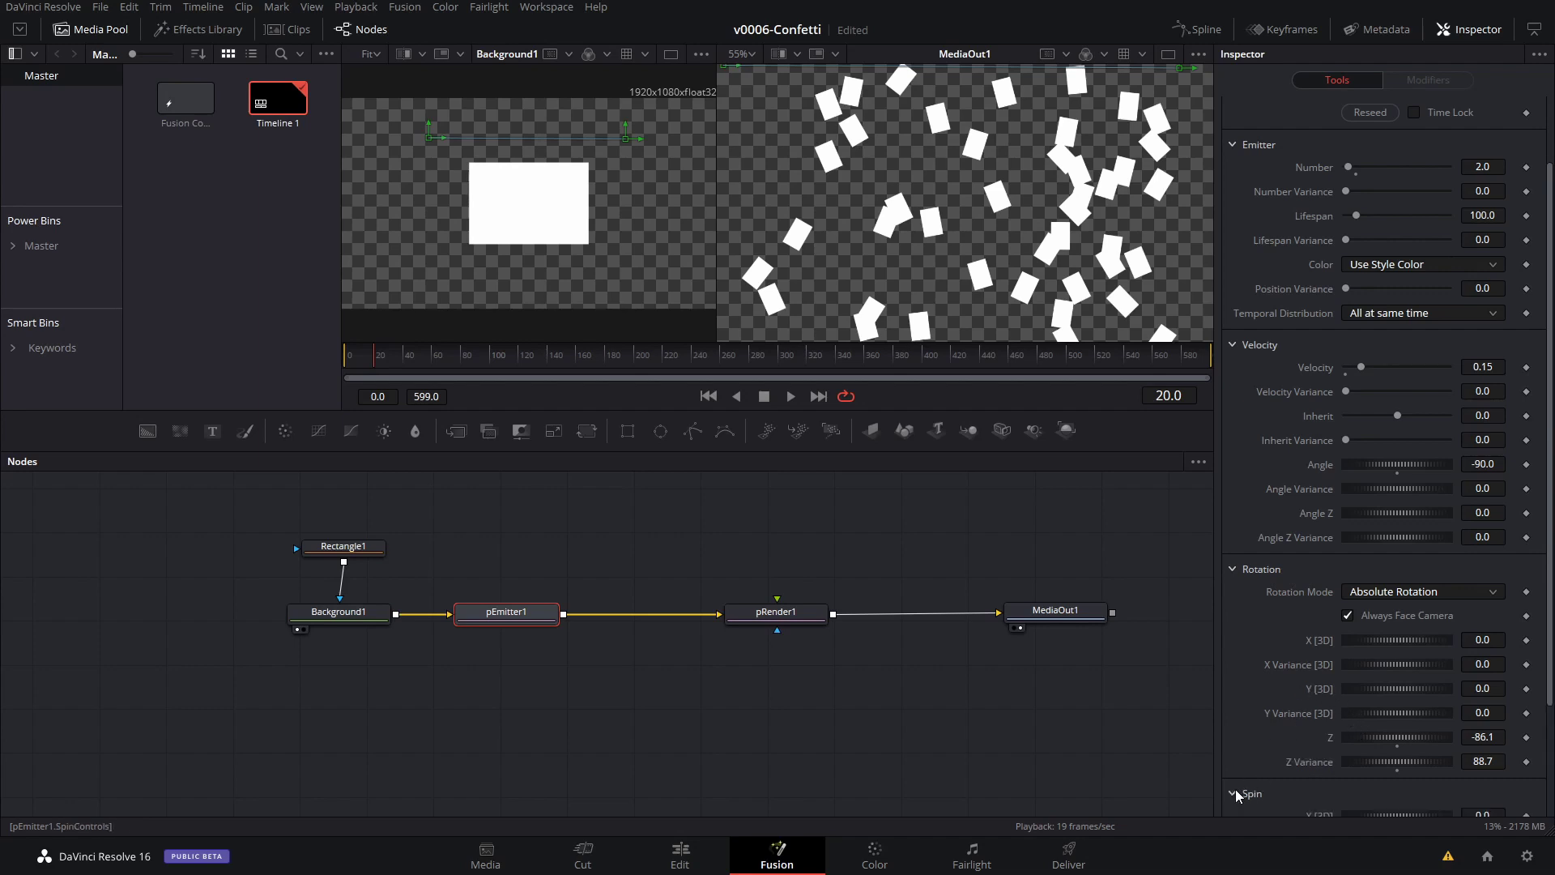
drag(1551, 637, 1549, 745)
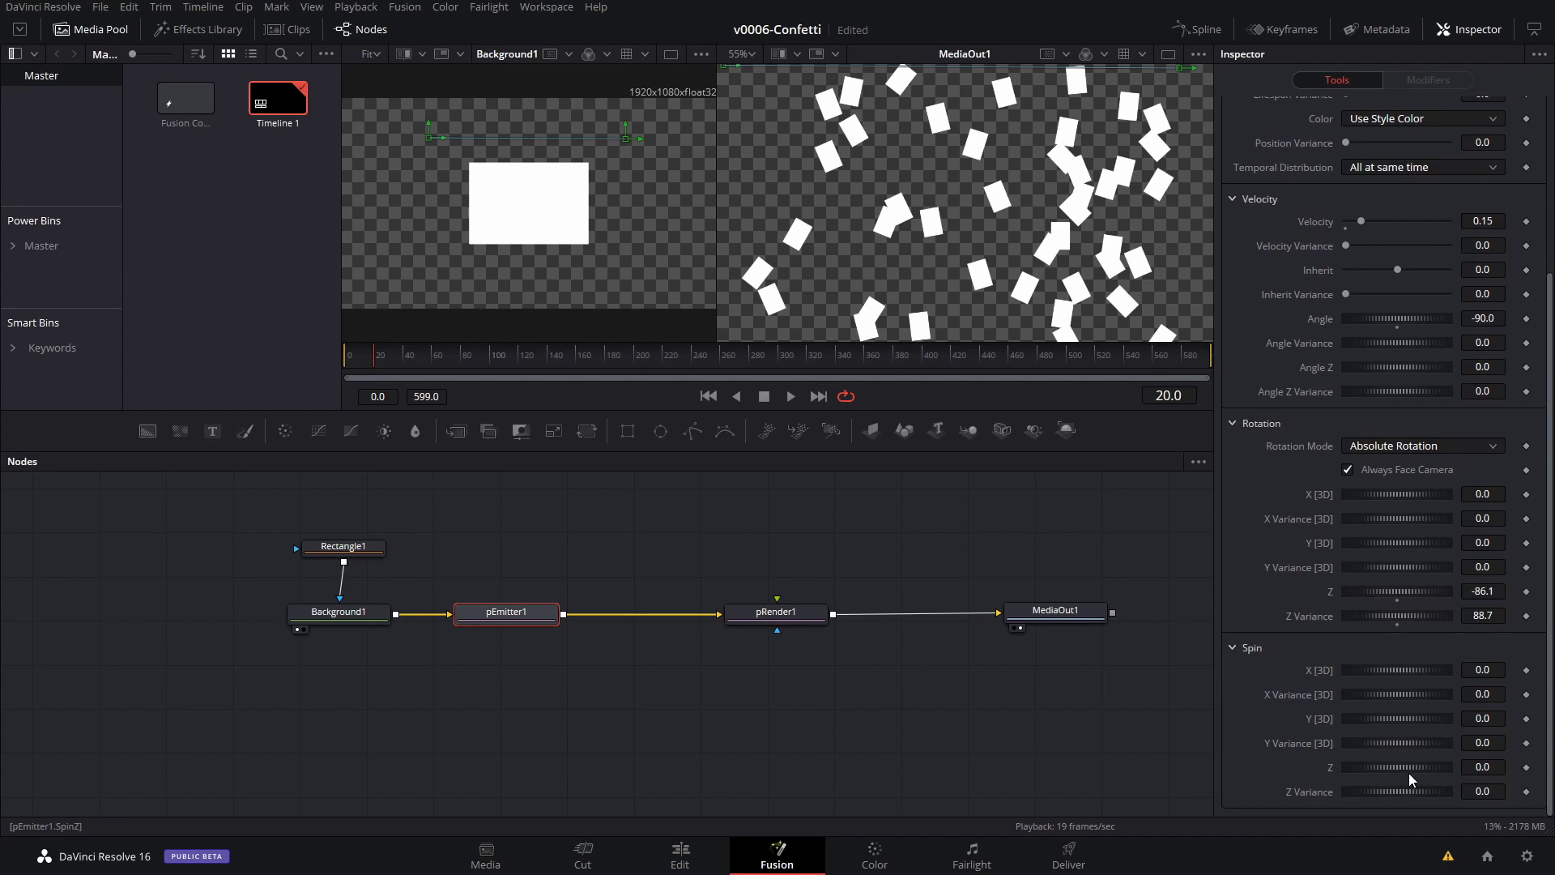
mouse_move(1413, 770)
mouse_down()
mouse_move(1393, 769)
mouse_move(1403, 789)
mouse_up()
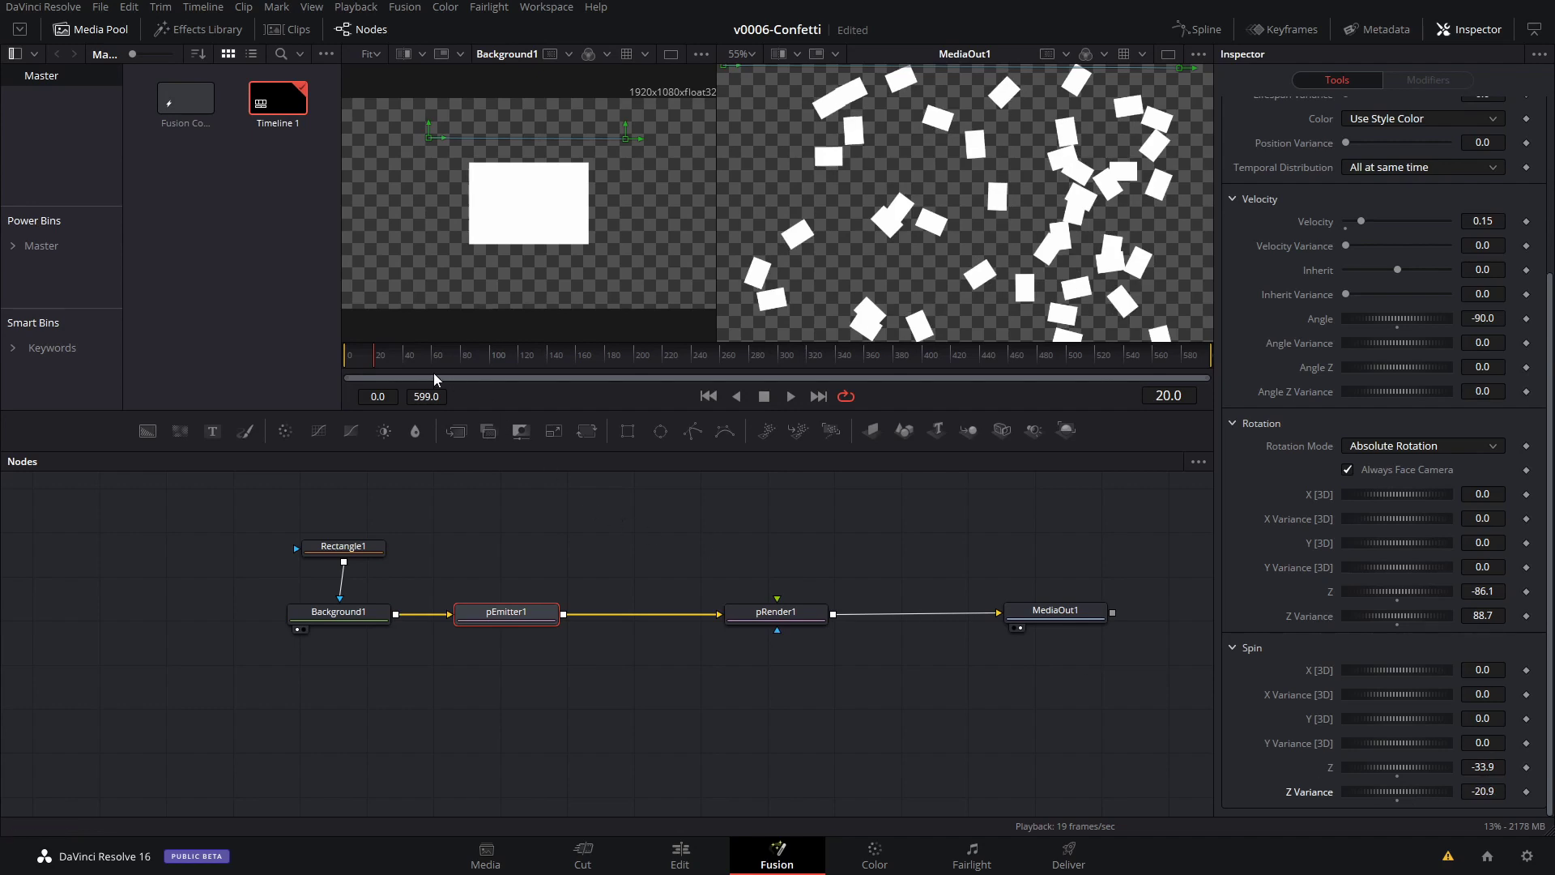
key(space)
key(space)
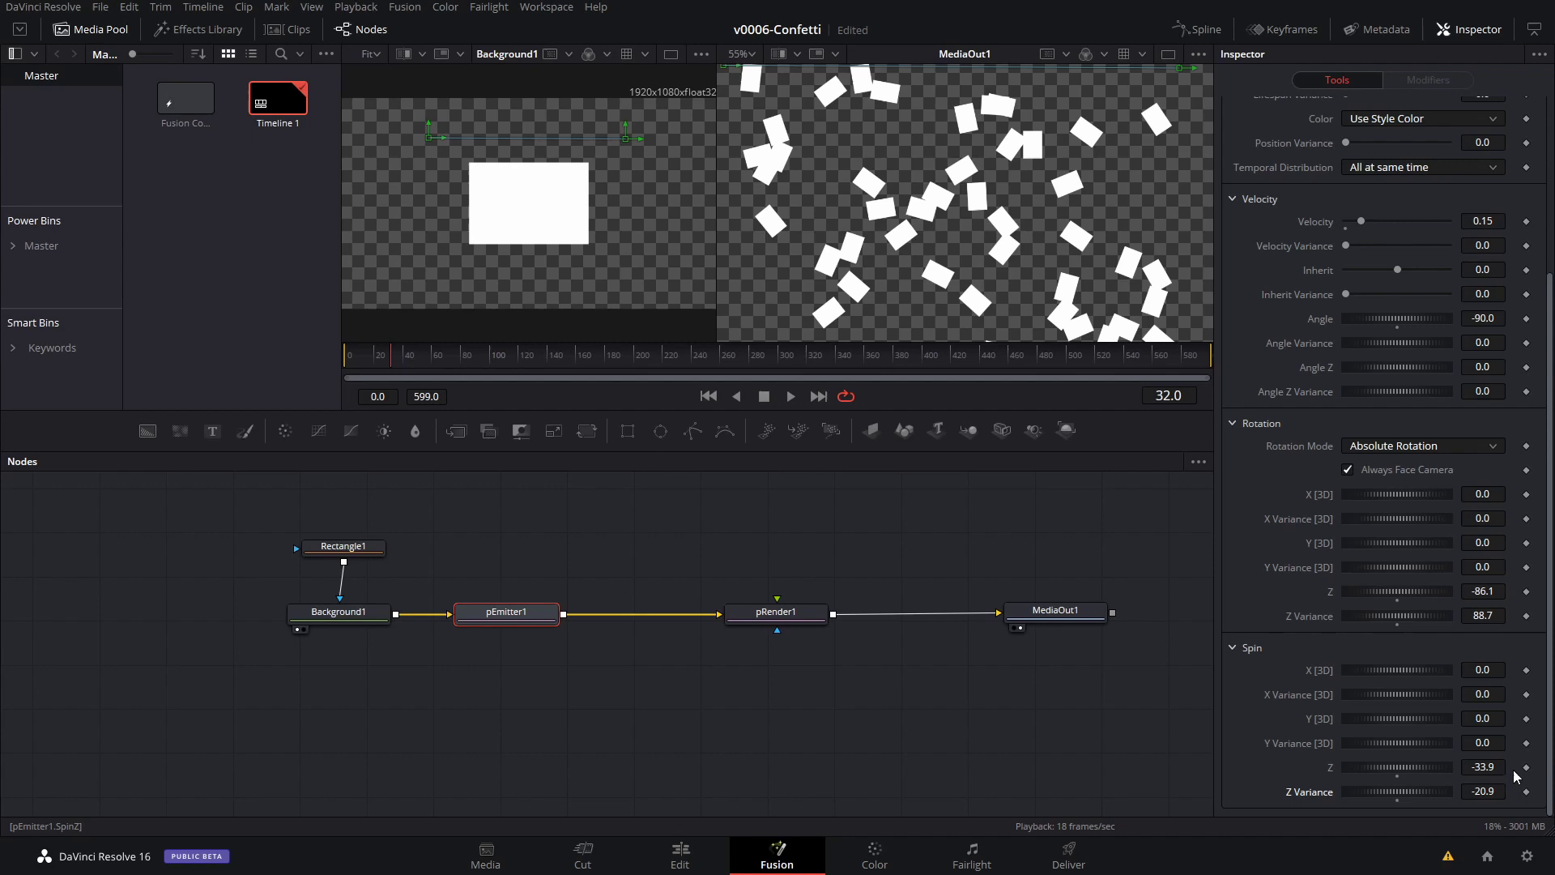
- Set Spin Z to 0 and Spin Z Variance to -13.0, then play back to check
click(1482, 767)
text(0)
key(Return)
double_click(1395, 799)
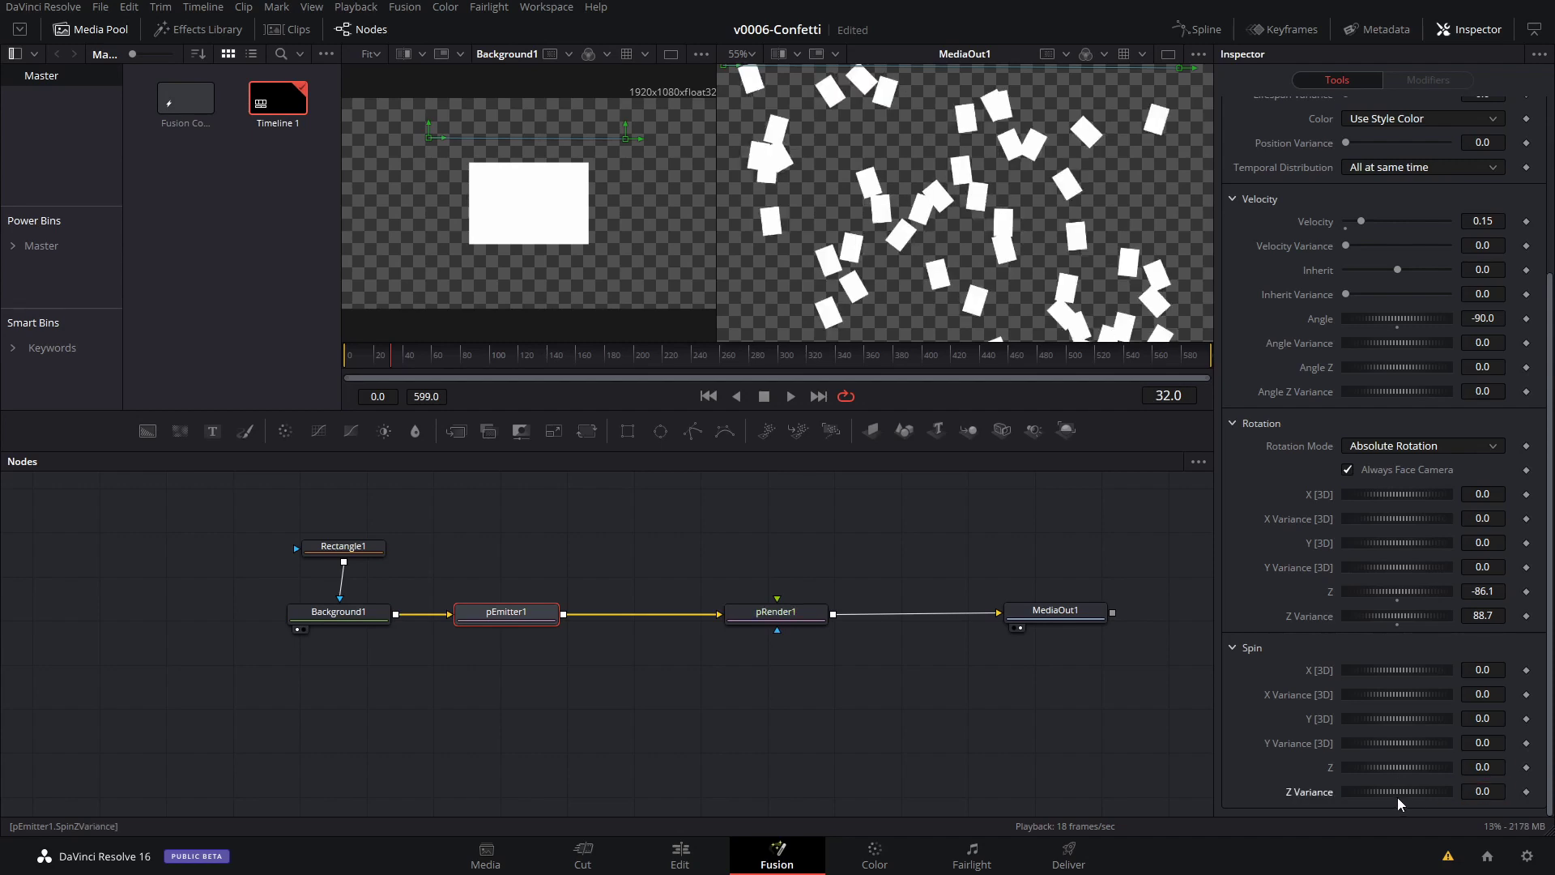
drag(1406, 792, 1399, 792)
key(space)
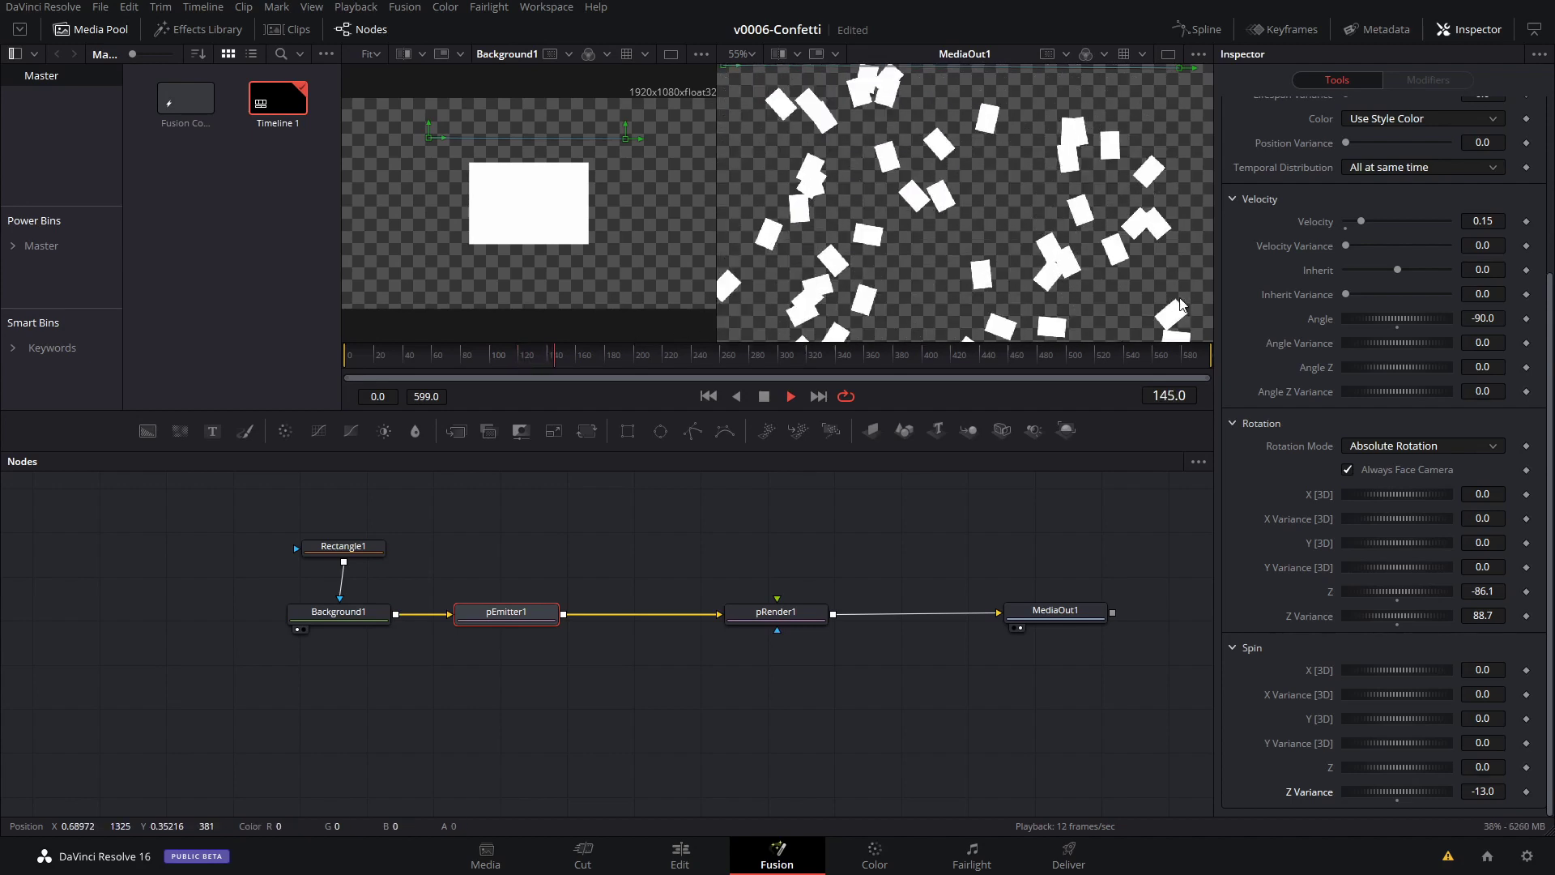
- Adjust the emission direction variance and raise the spin variance to -20.8
key(space)
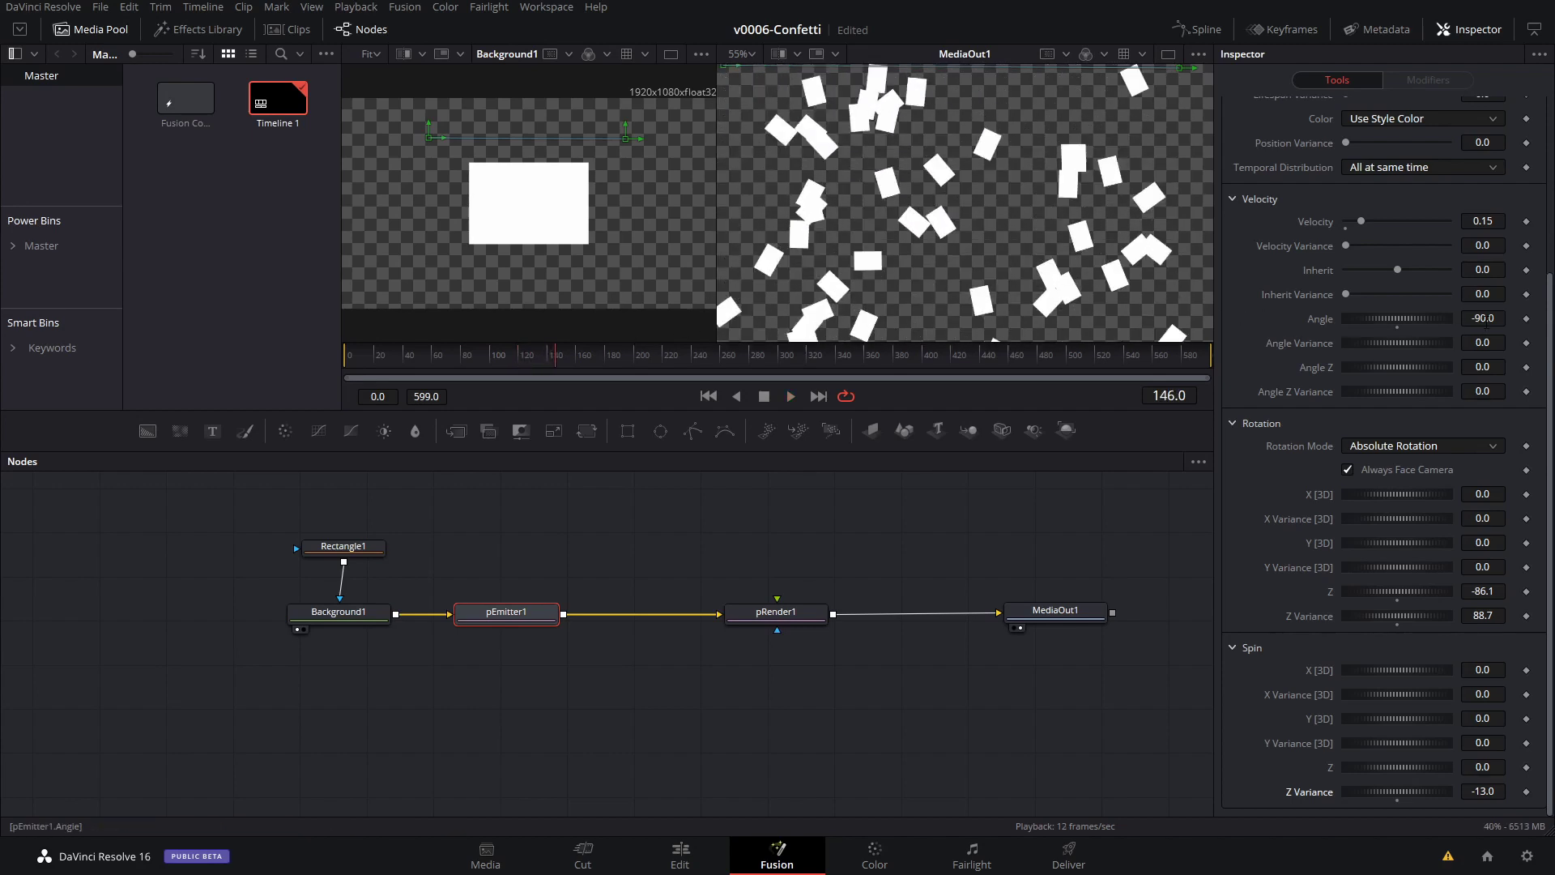
drag(1406, 344, 1412, 342)
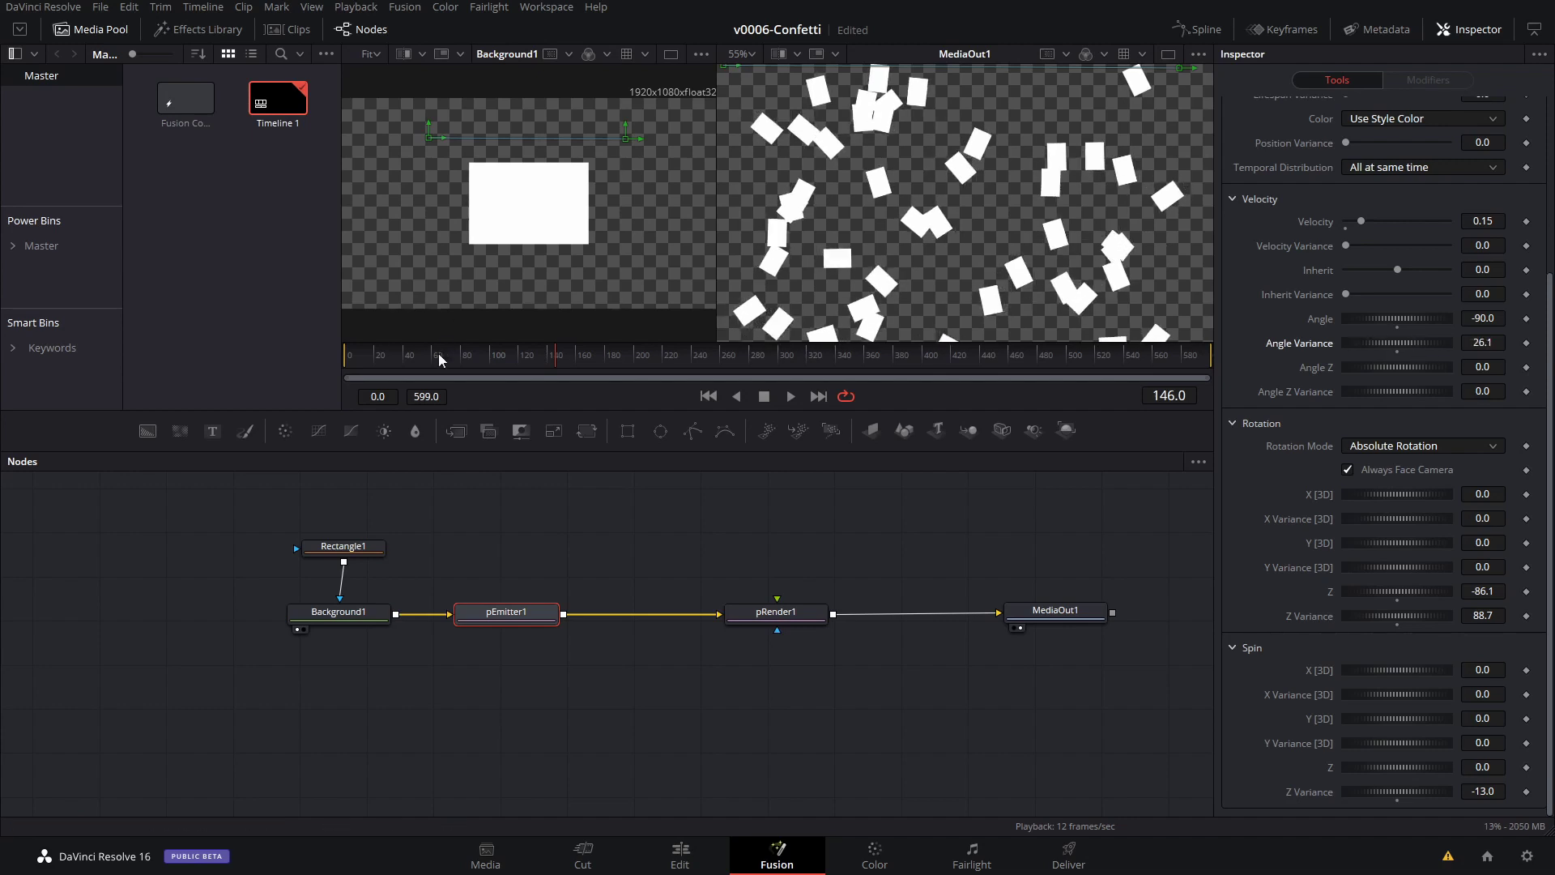
drag(439, 353, 338, 358)
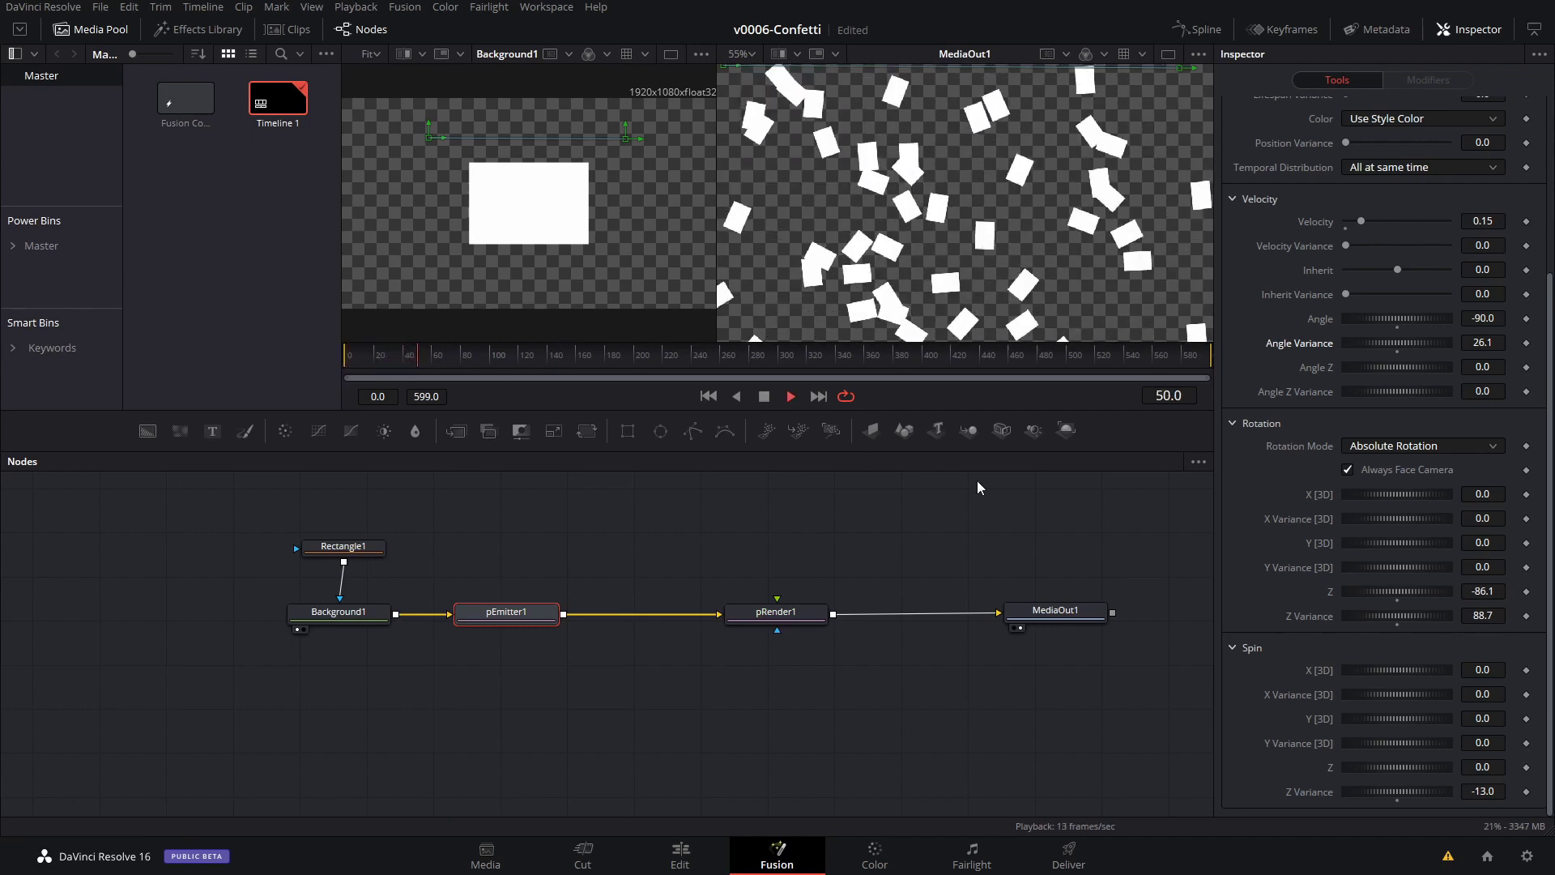
key(space)
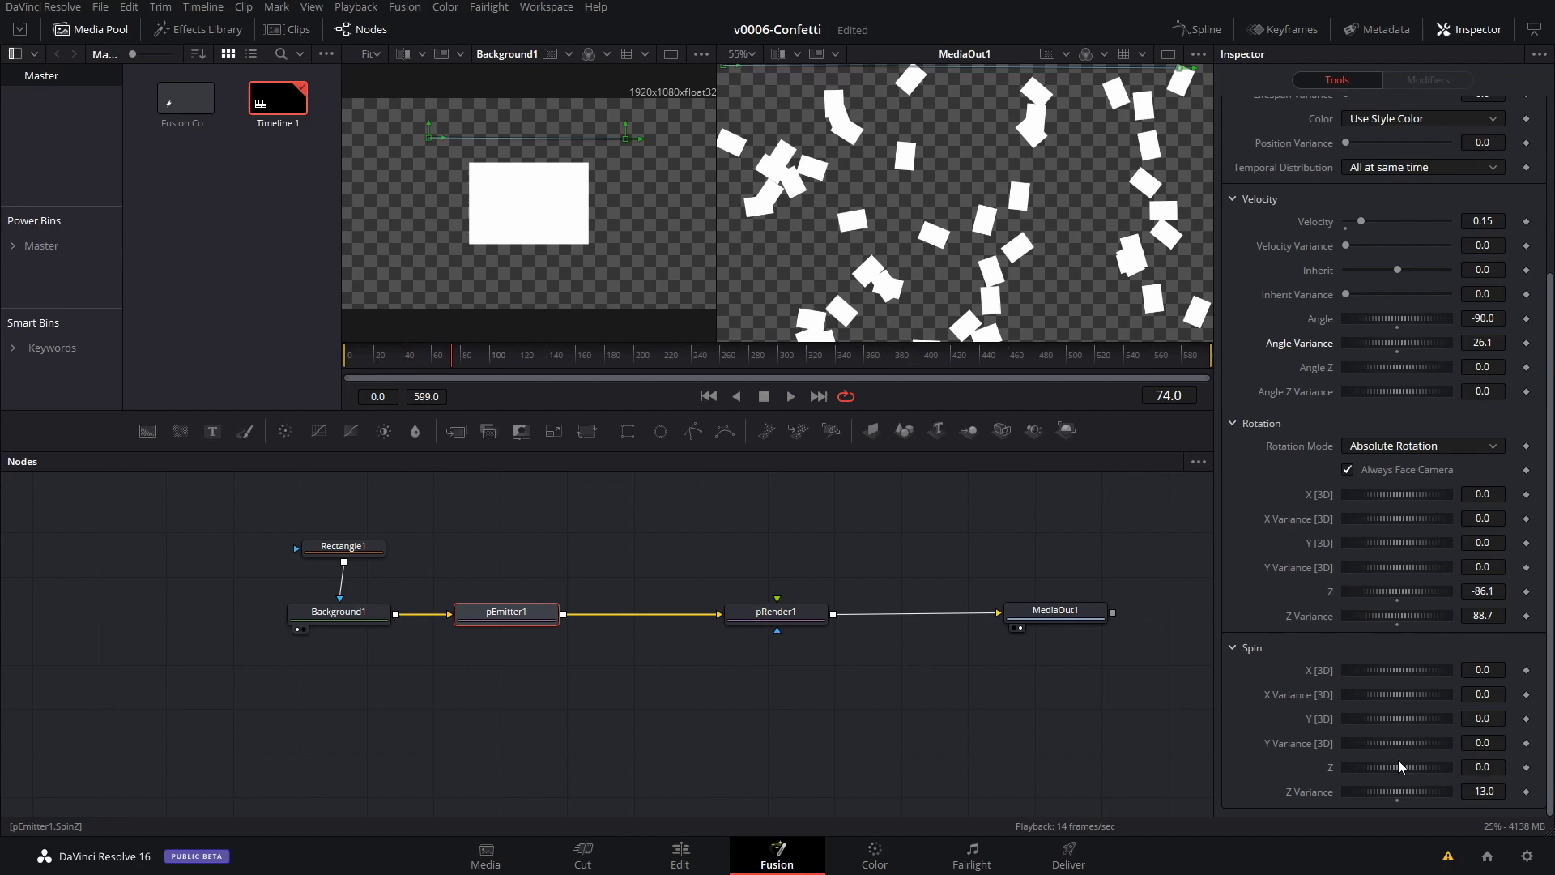
drag(1411, 790, 1408, 790)
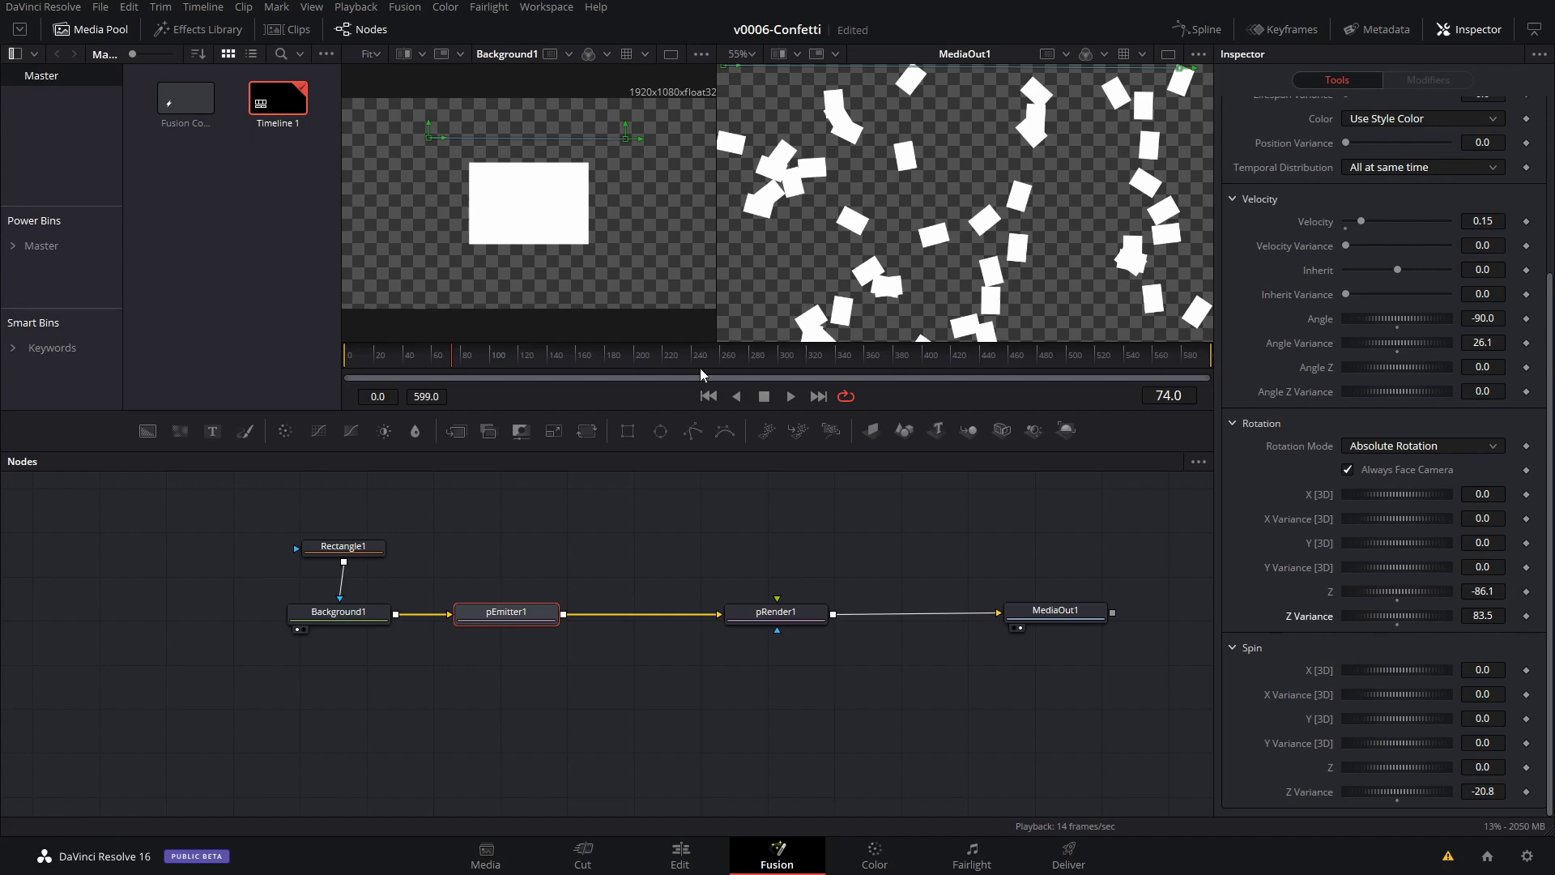
- Play the confetti from the first frame, stopping at frame 52
drag(483, 348, 320, 349)
key(space)
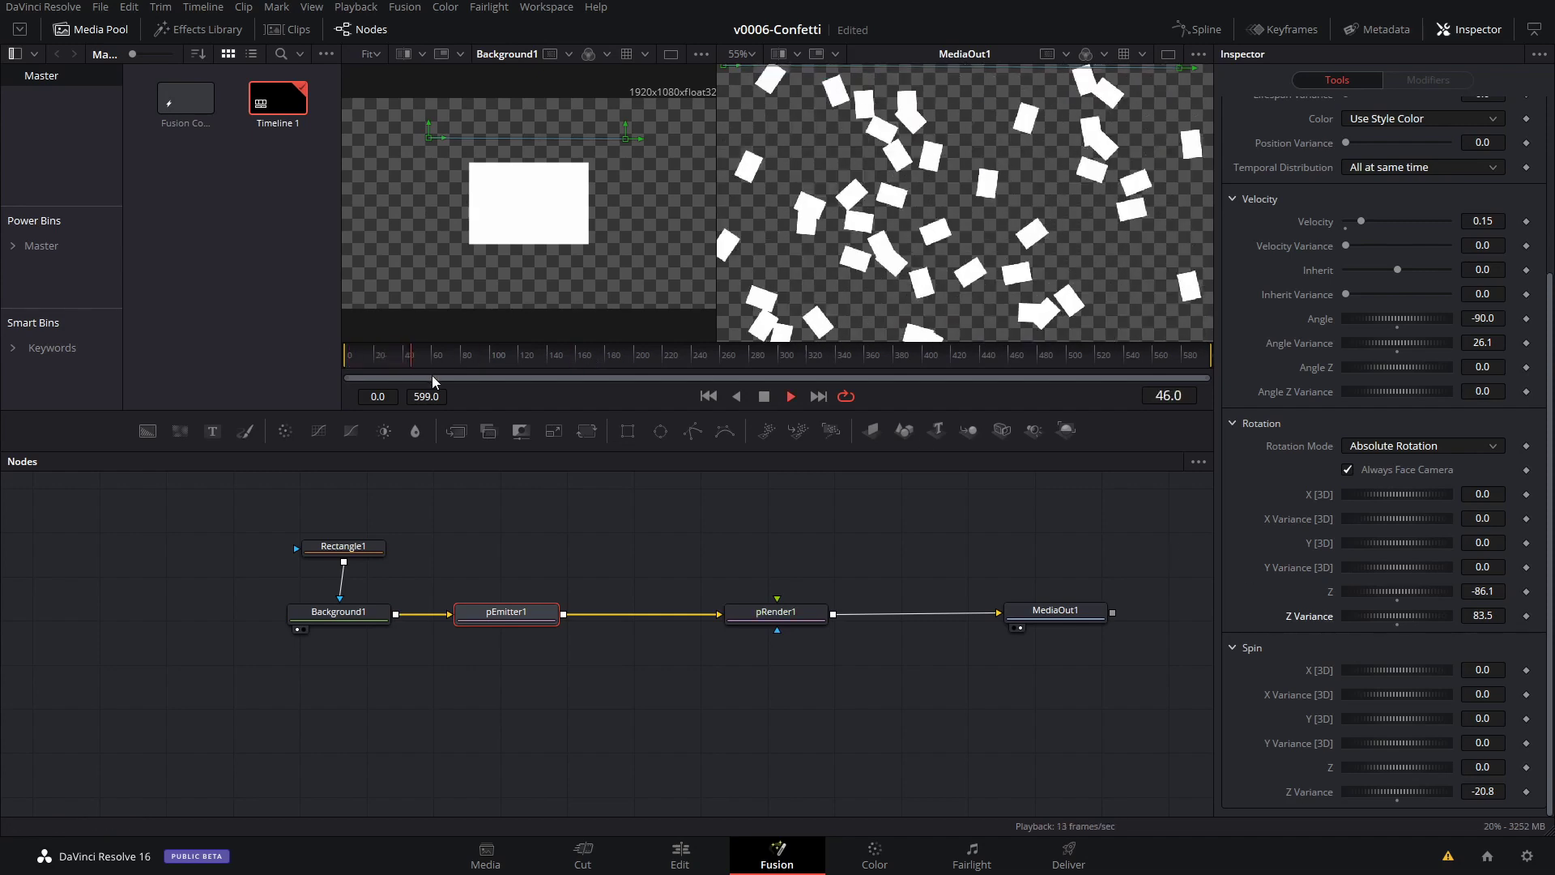
key(space)
scroll(1320, 344, up, 3)
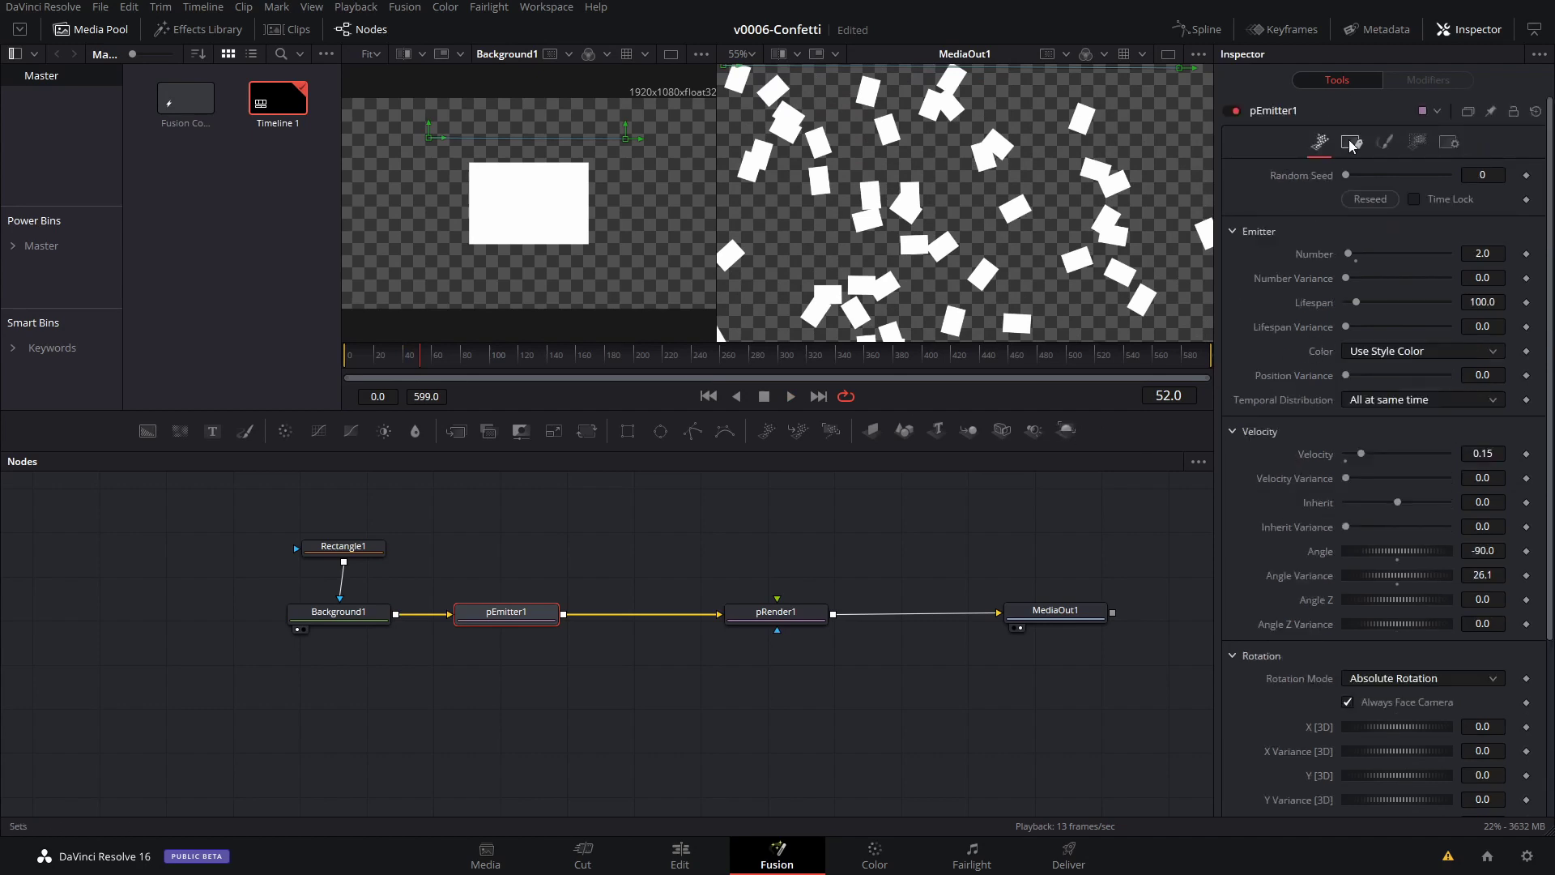
- Set the Style tab's Size Variance to 0.1457 under Size Controls
click(1384, 144)
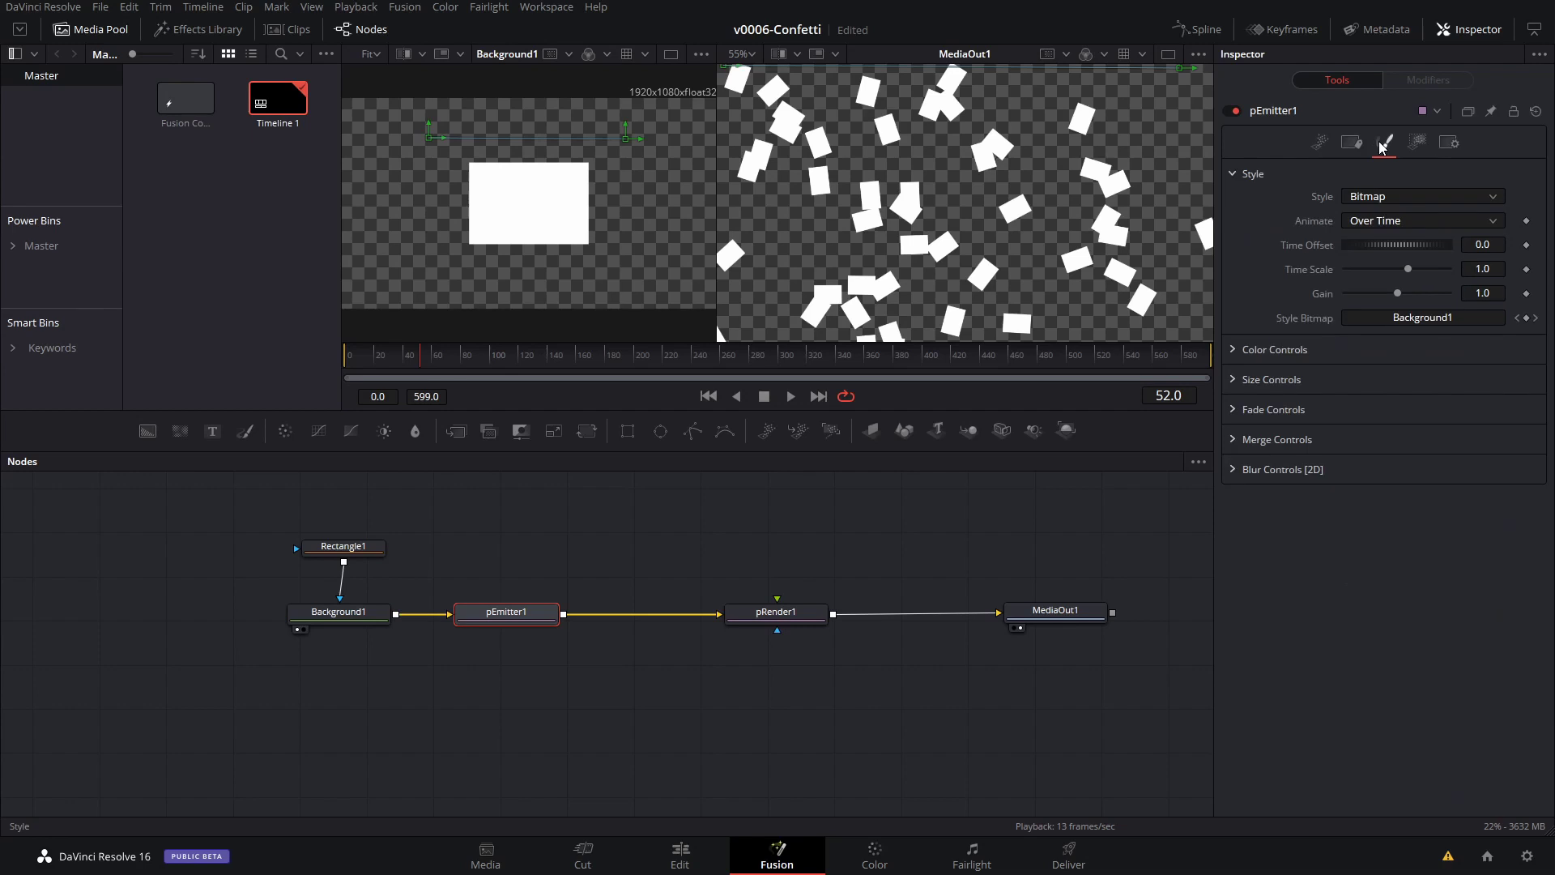
click(1232, 381)
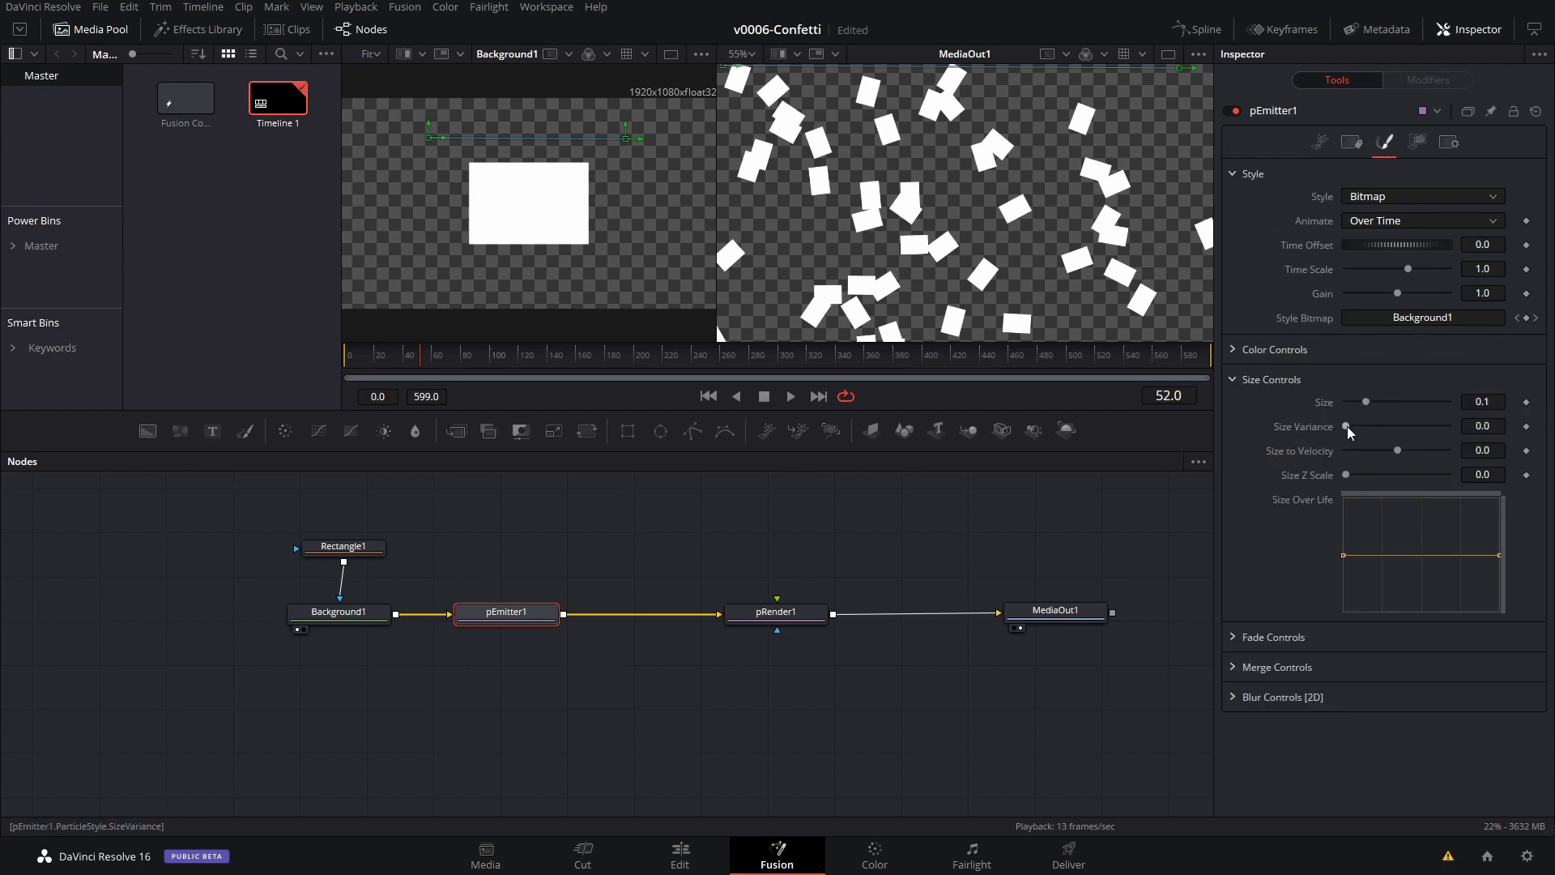
drag(1348, 426, 1379, 425)
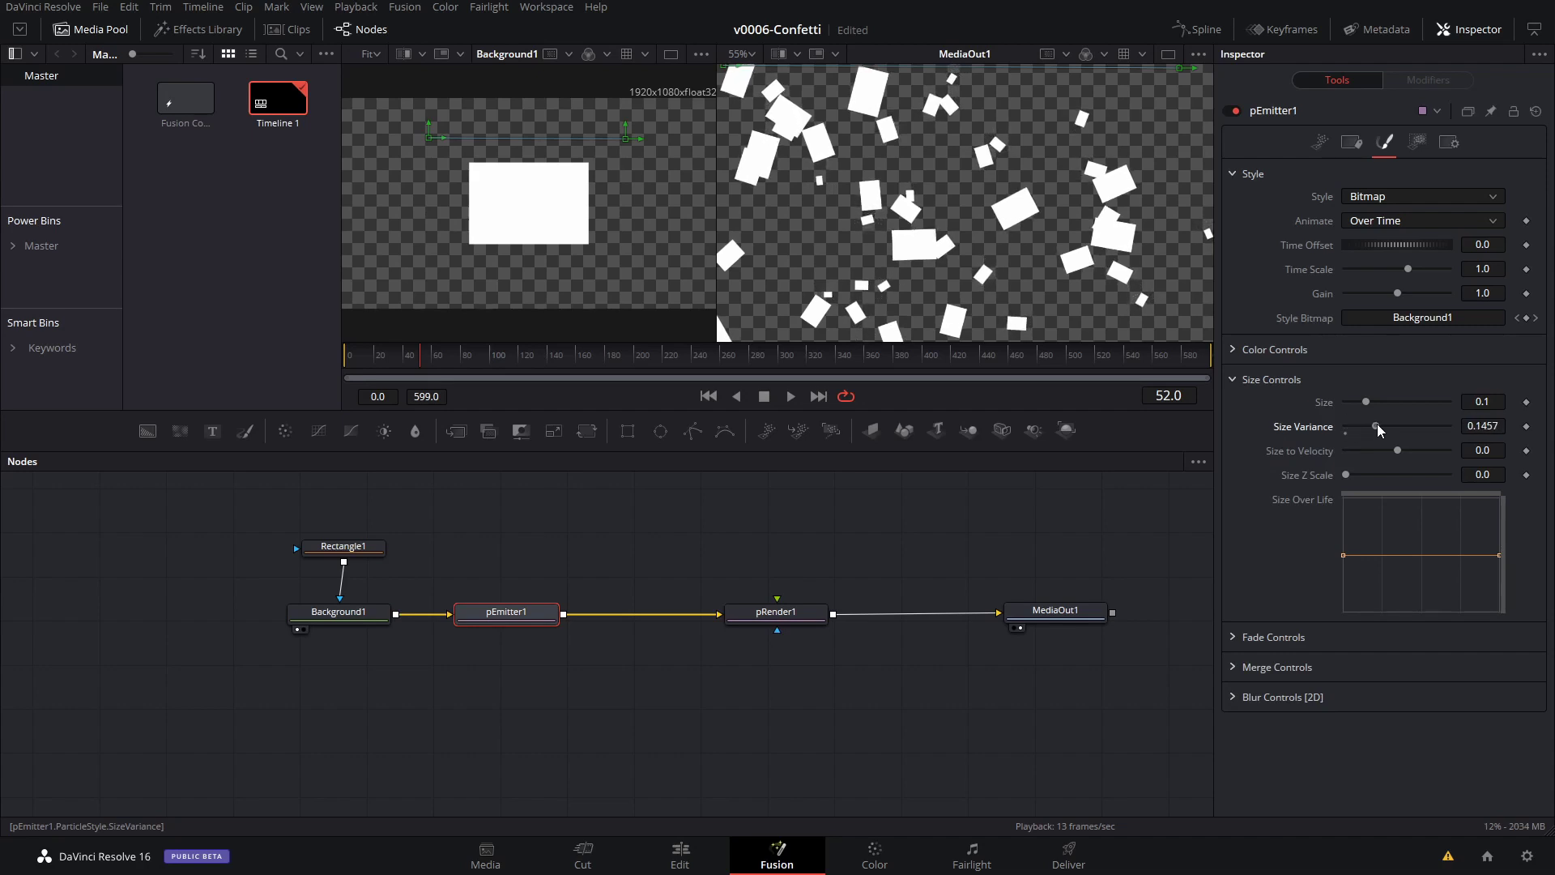
- Play the animation from the start, stop it, and rewind to the first frame
click(342, 361)
key(space)
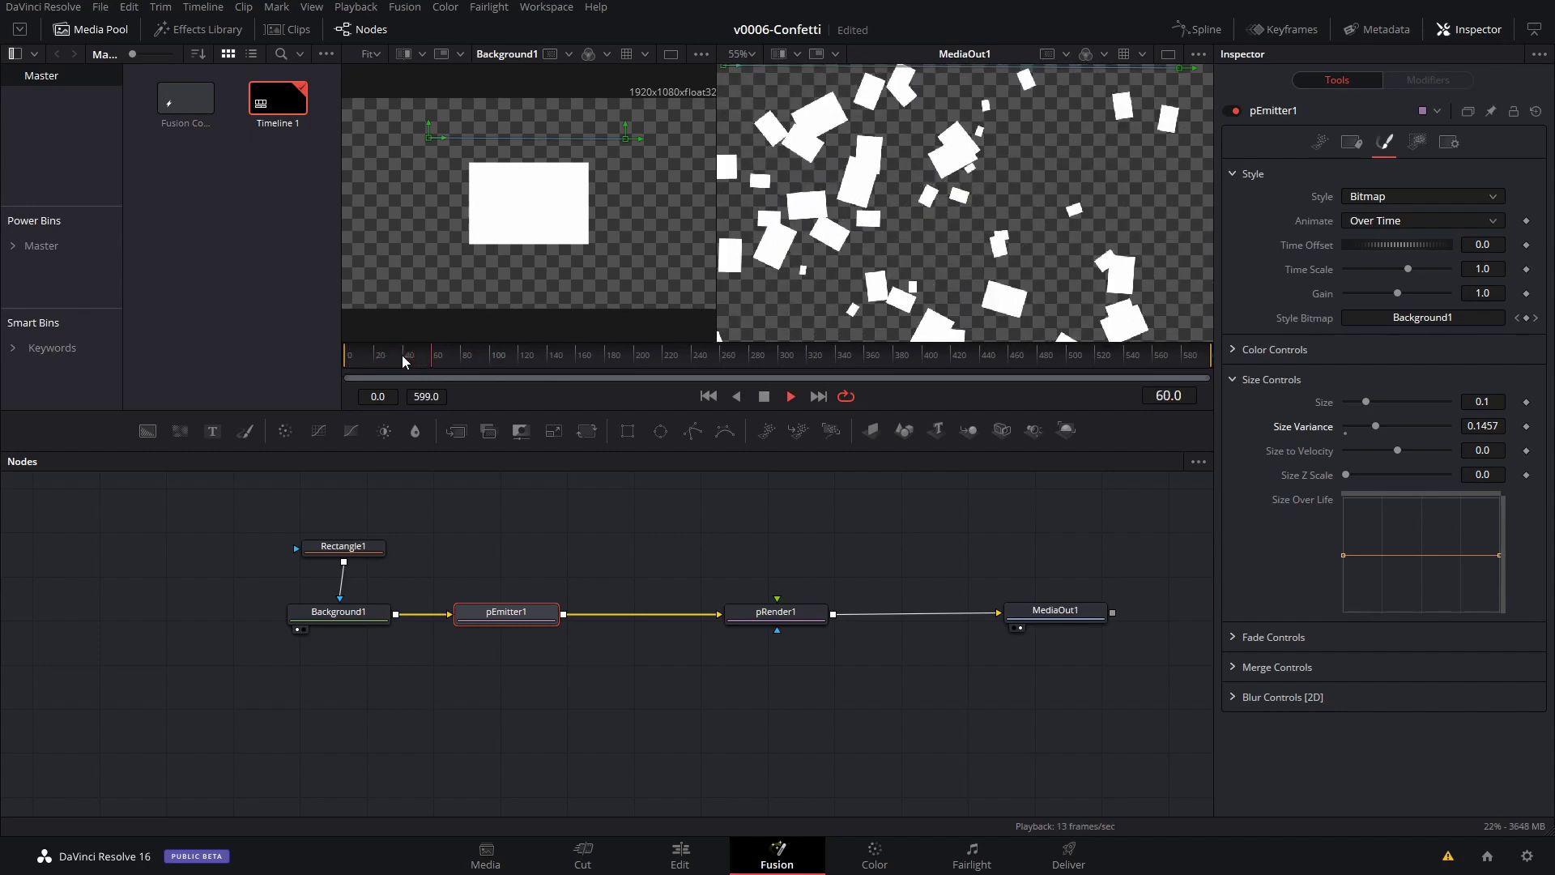
key(space)
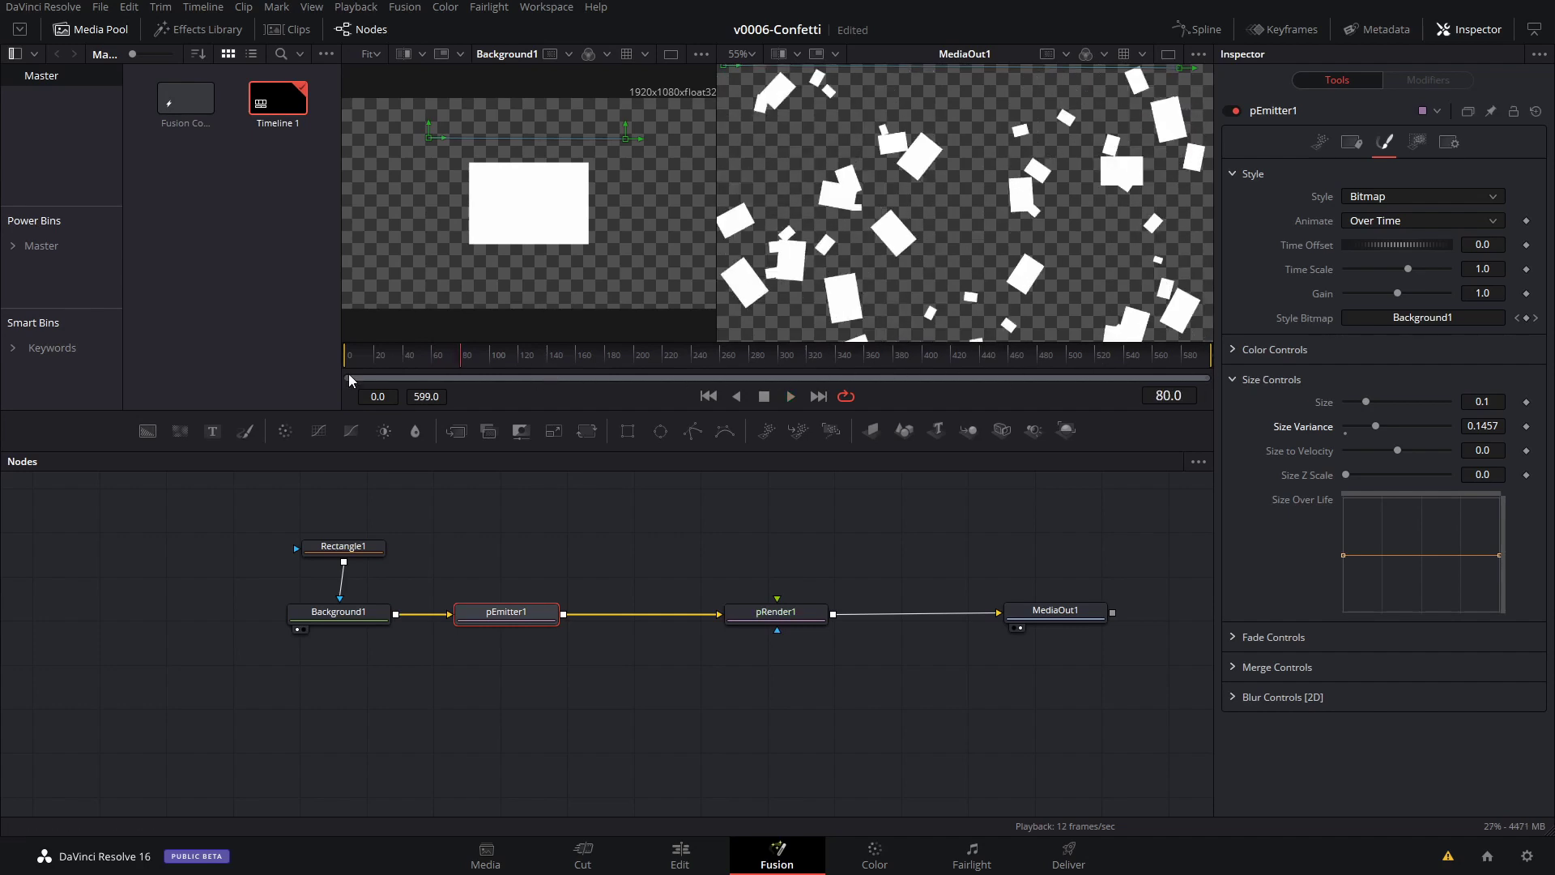
drag(408, 360, 324, 353)
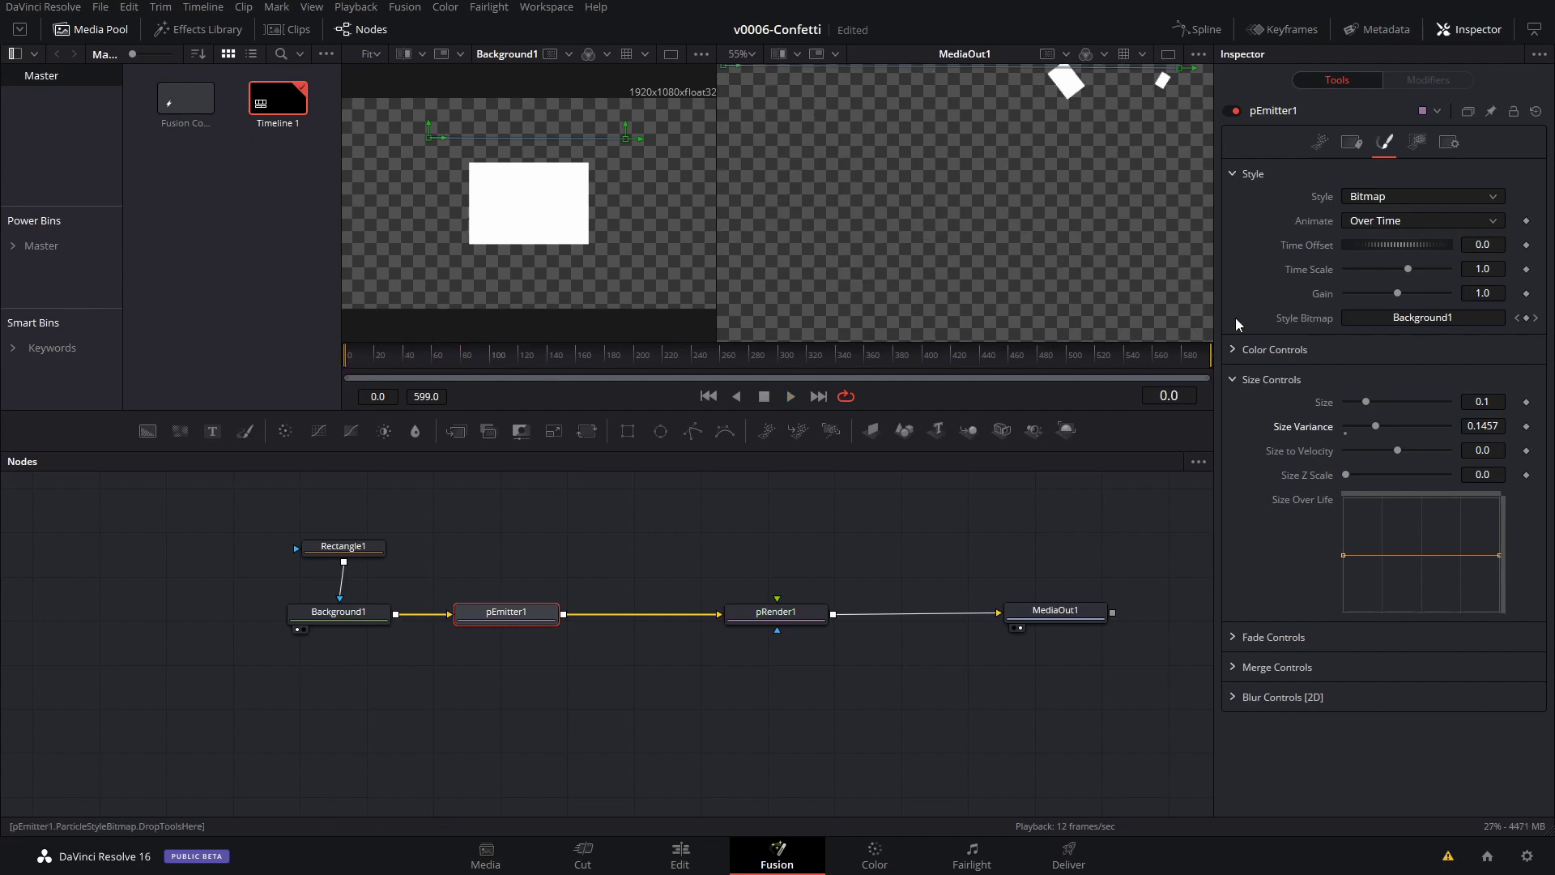
- Set pEmitter1's Number to 1.0 and play back to check the sparser confetti
click(1321, 142)
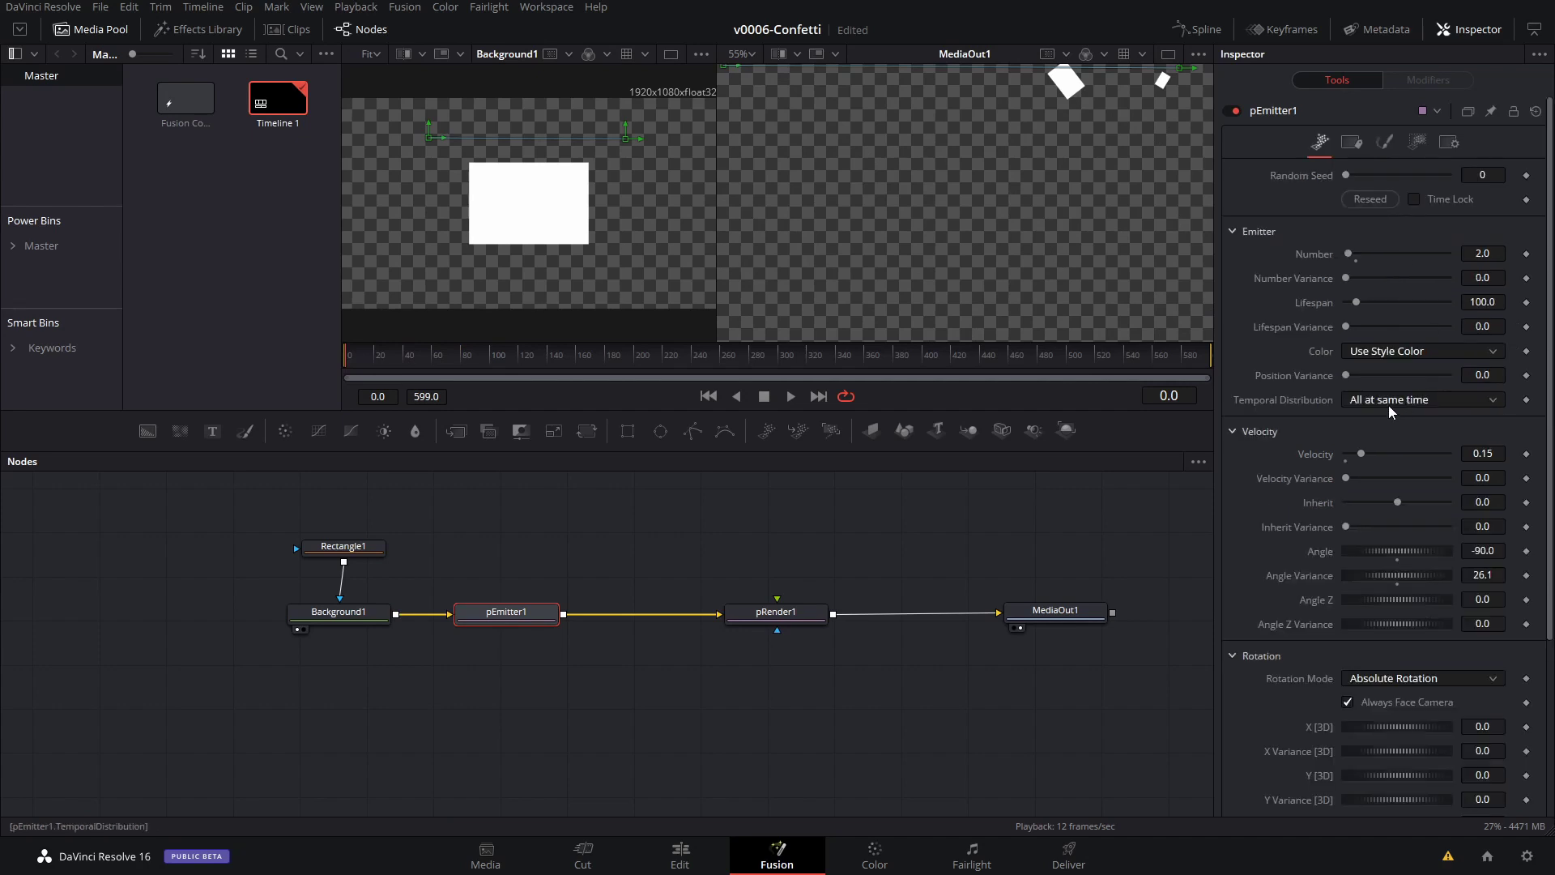
click(1485, 253)
key(space)
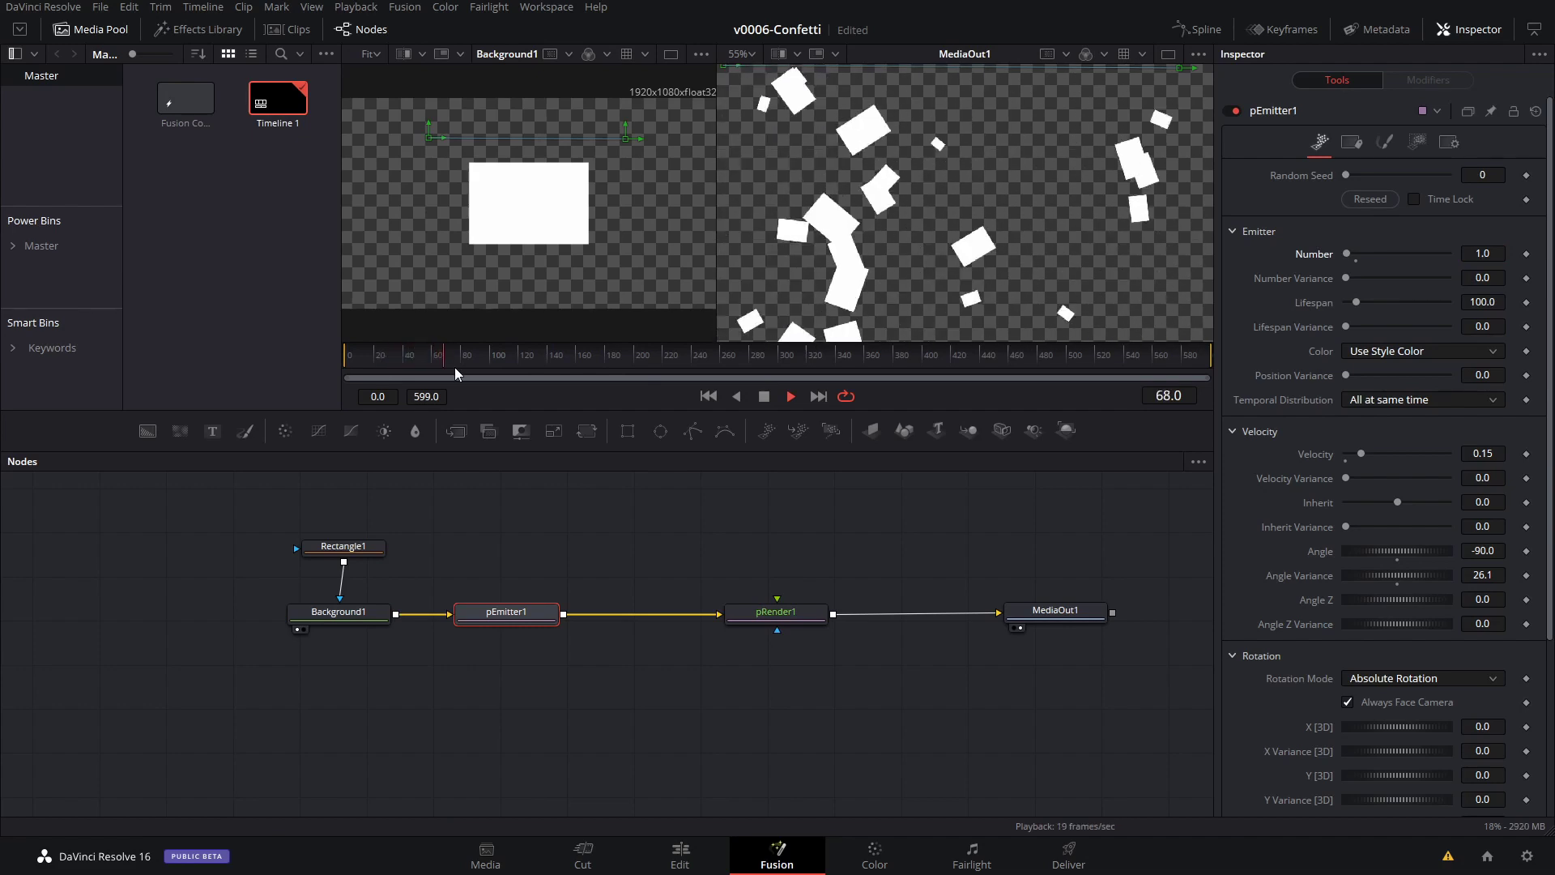
key(space)
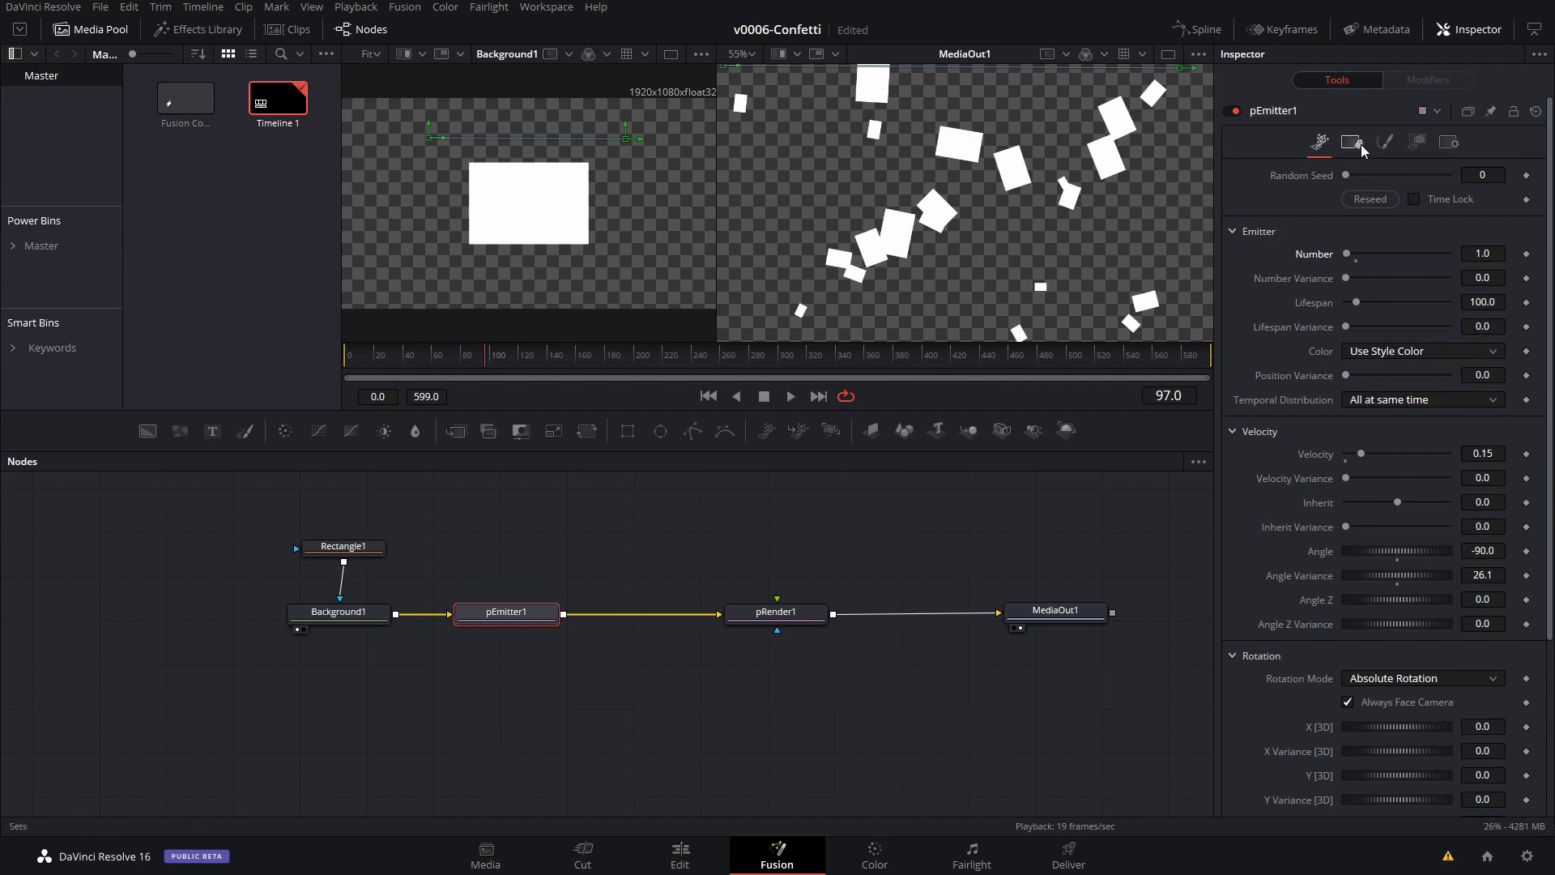
- Expand Color Controls > Color Variance and uncheck Lock Color Variance
click(1386, 143)
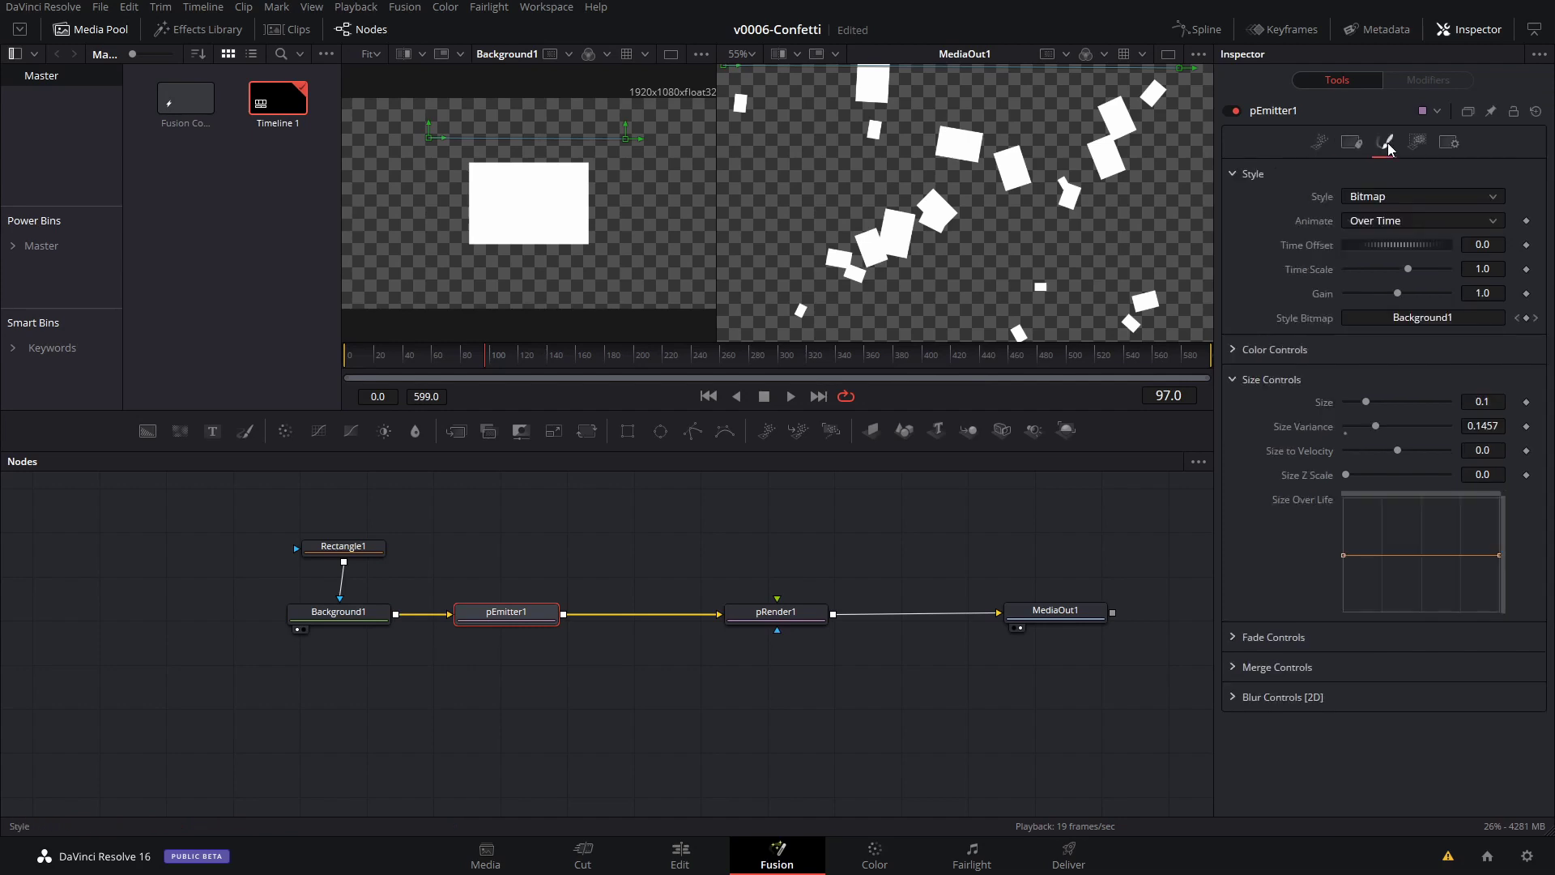
click(1238, 347)
scroll(1238, 345, down, 2)
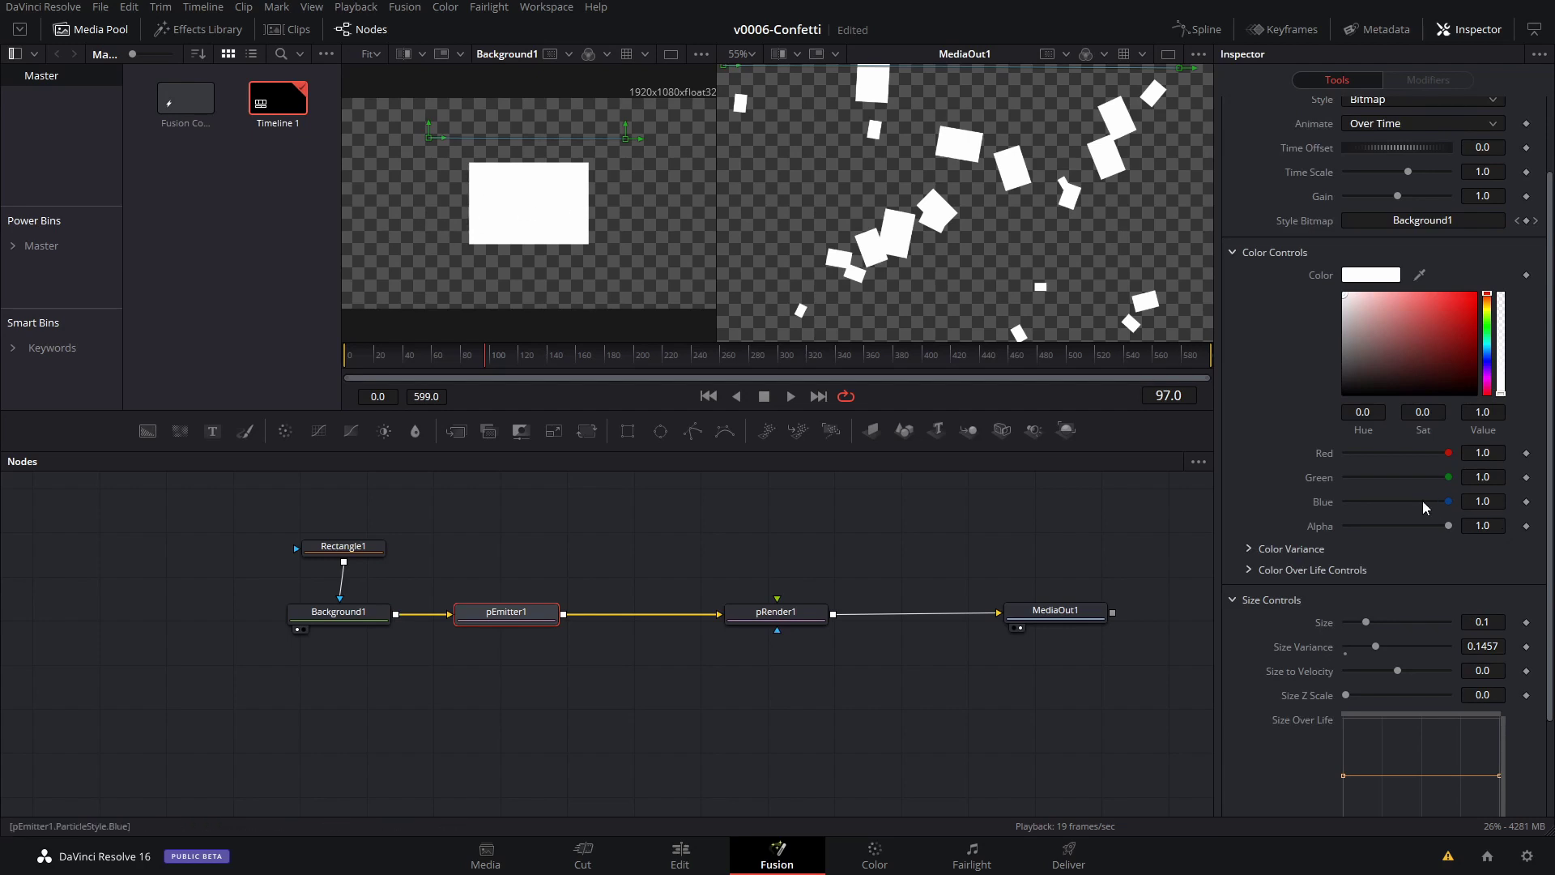
click(1249, 549)
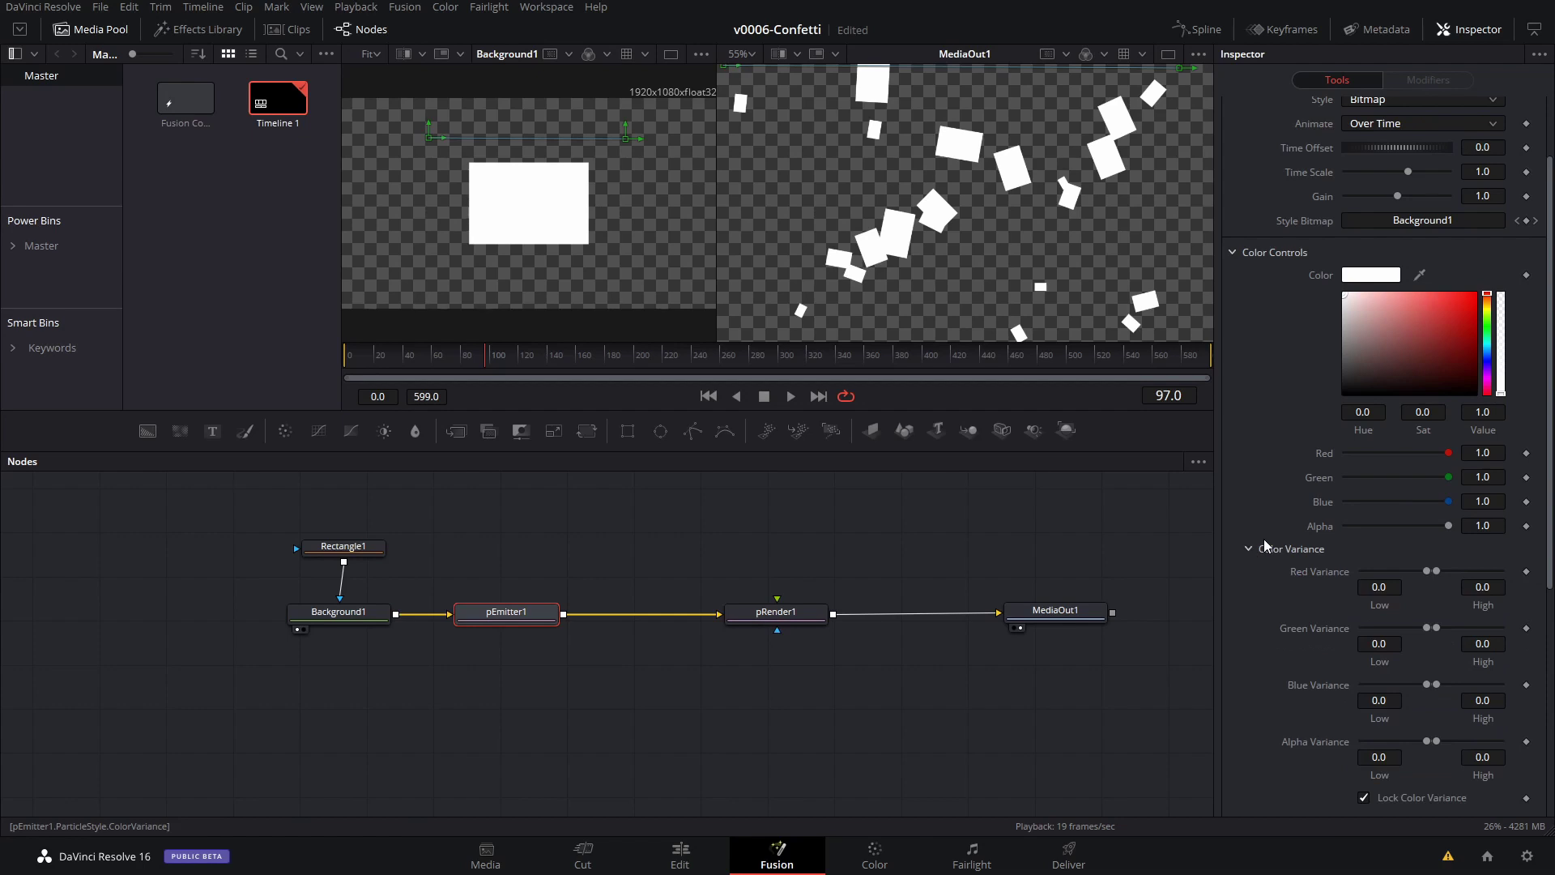
scroll(1268, 542, down, 3)
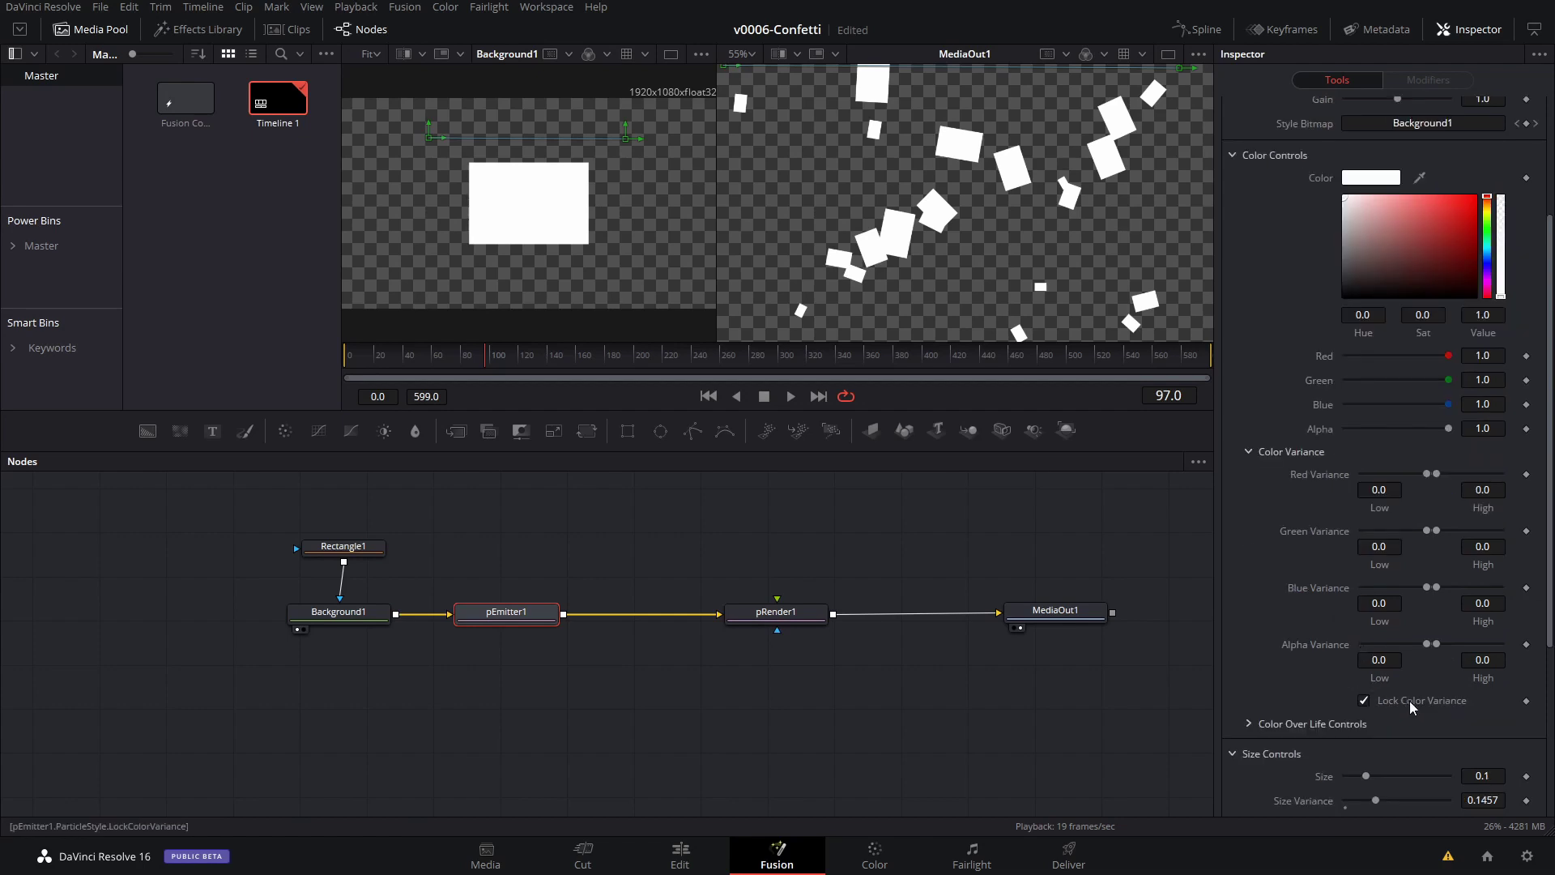
click(1369, 702)
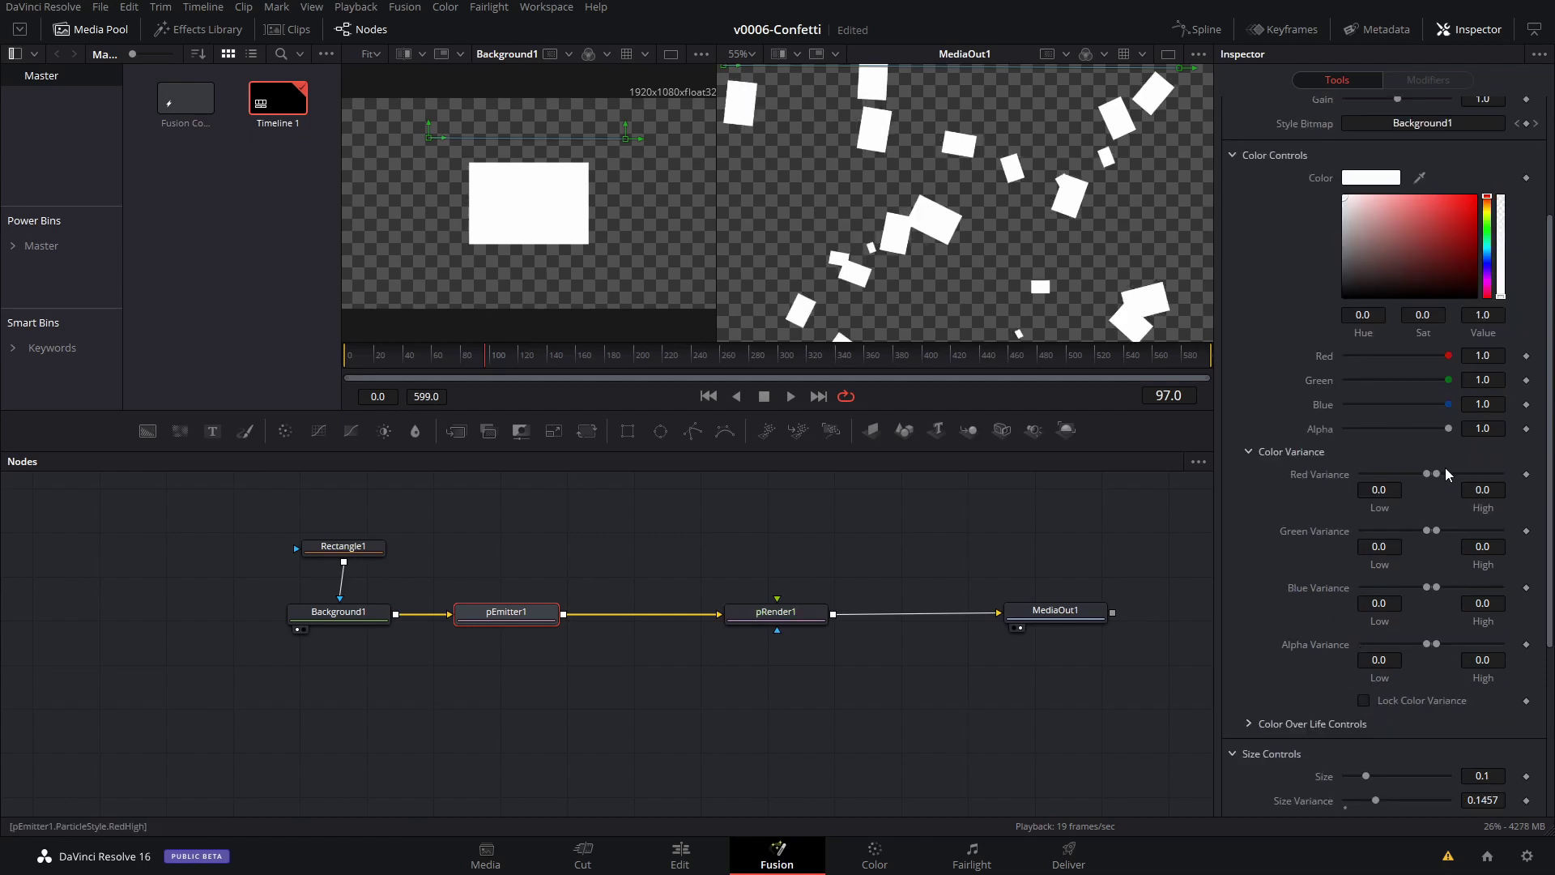
- Set Red, Green and Blue Variance each from -1.0 to 1.0, then play from the start
drag(1436, 473, 1346, 473)
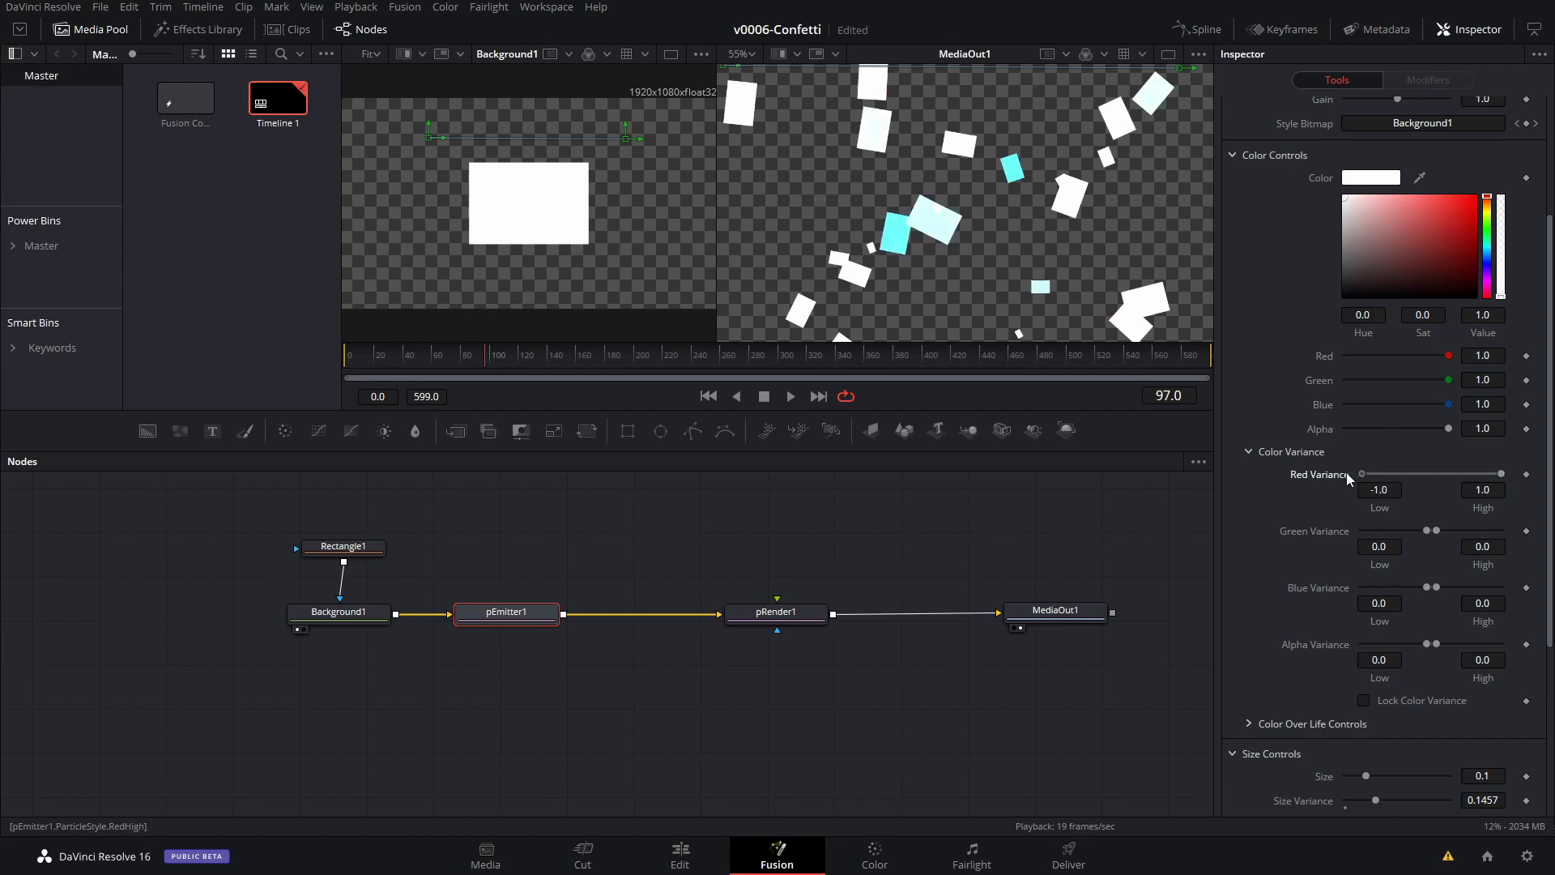
drag(1434, 531, 1353, 531)
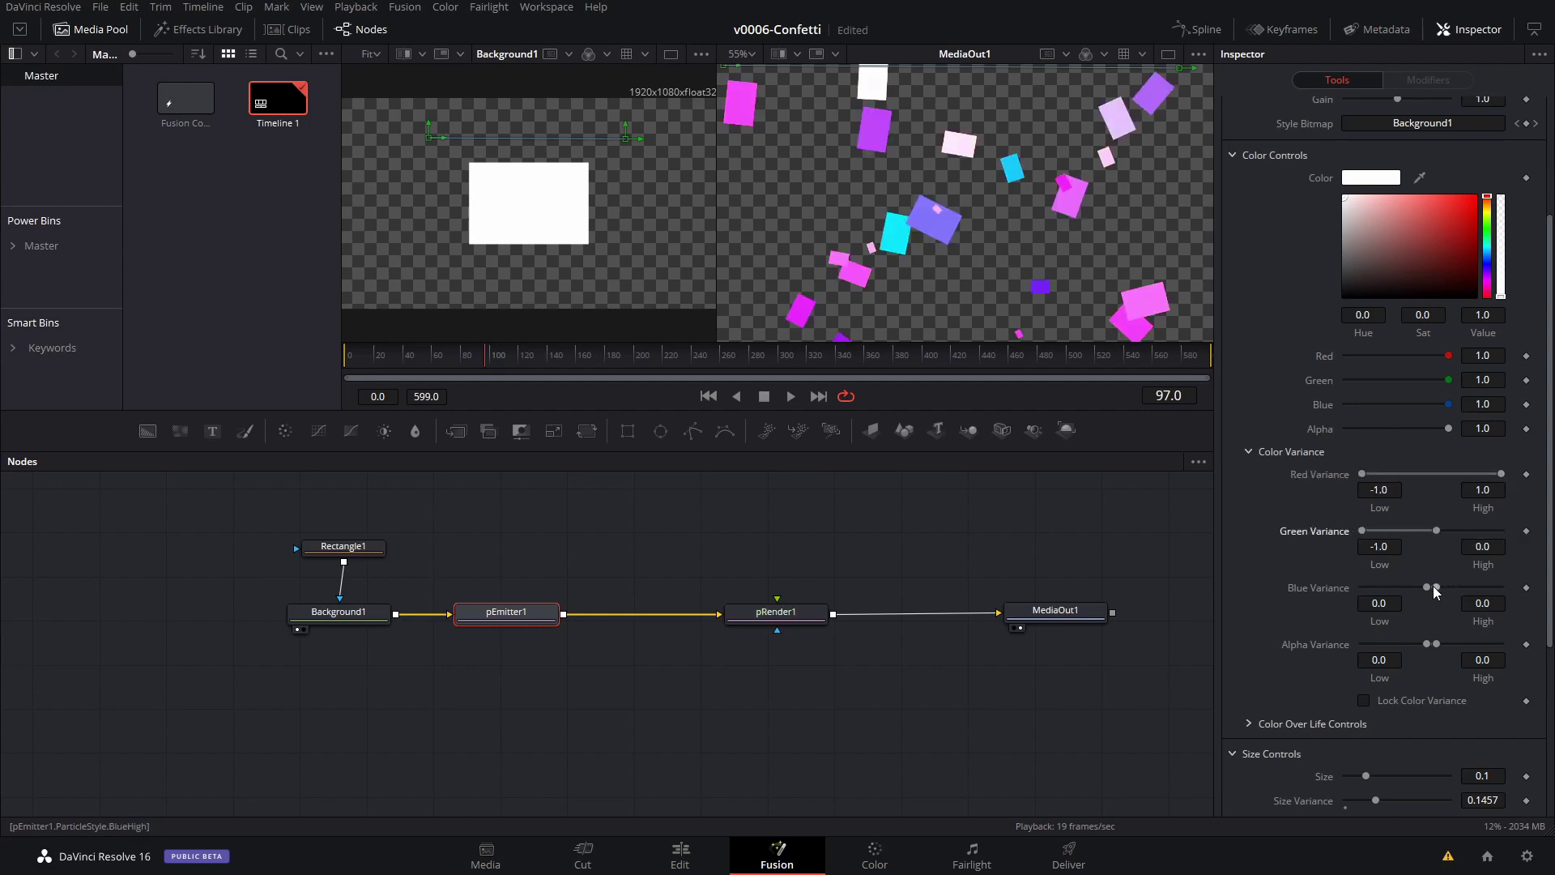
drag(1437, 586, 1362, 587)
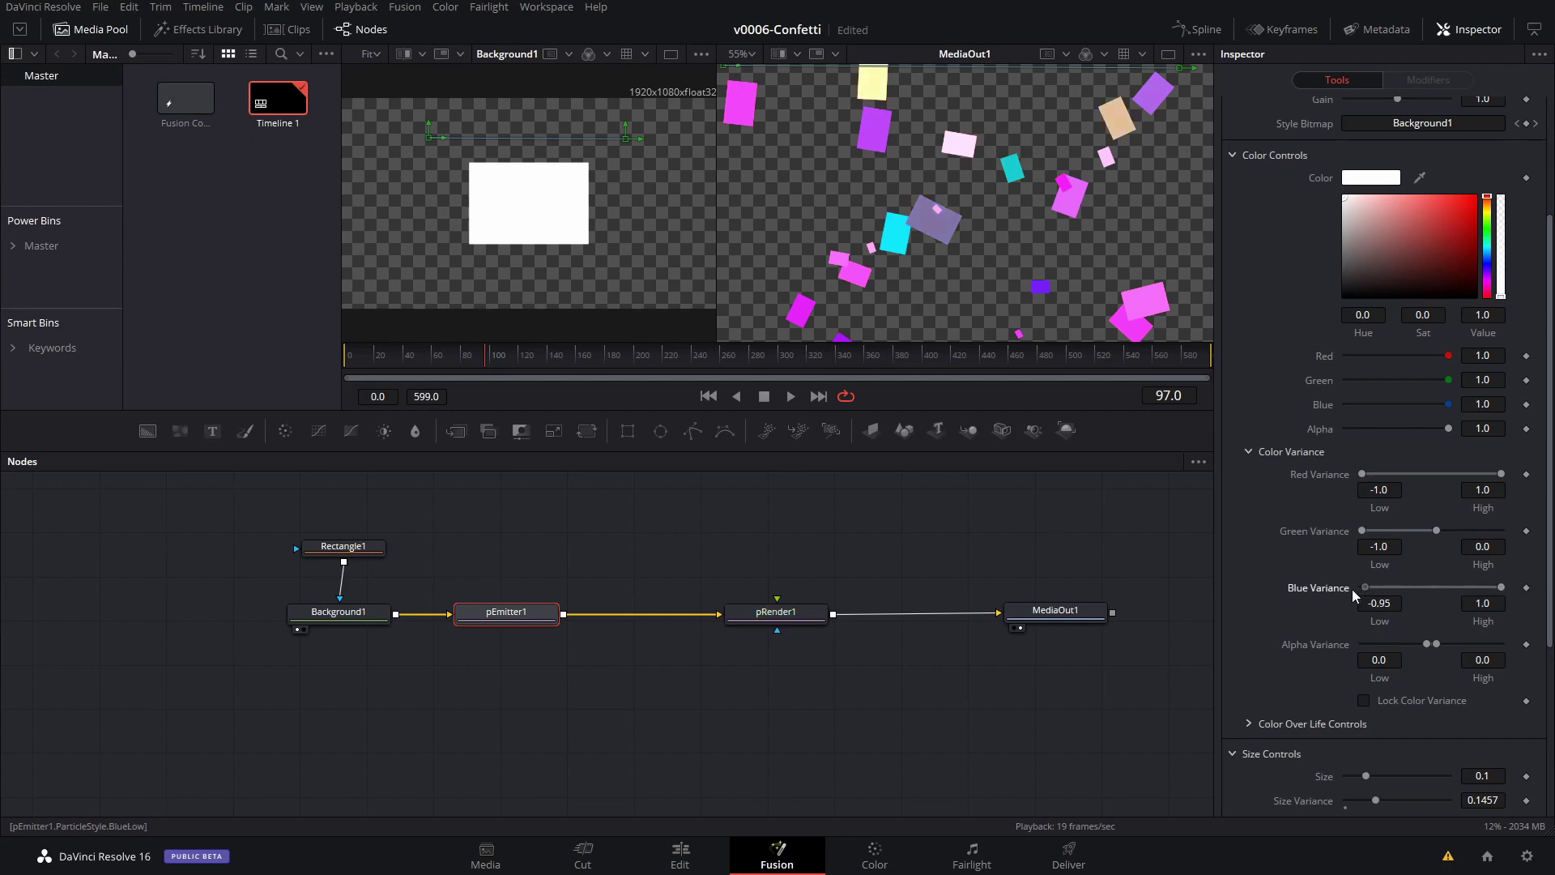
drag(1436, 531, 1503, 533)
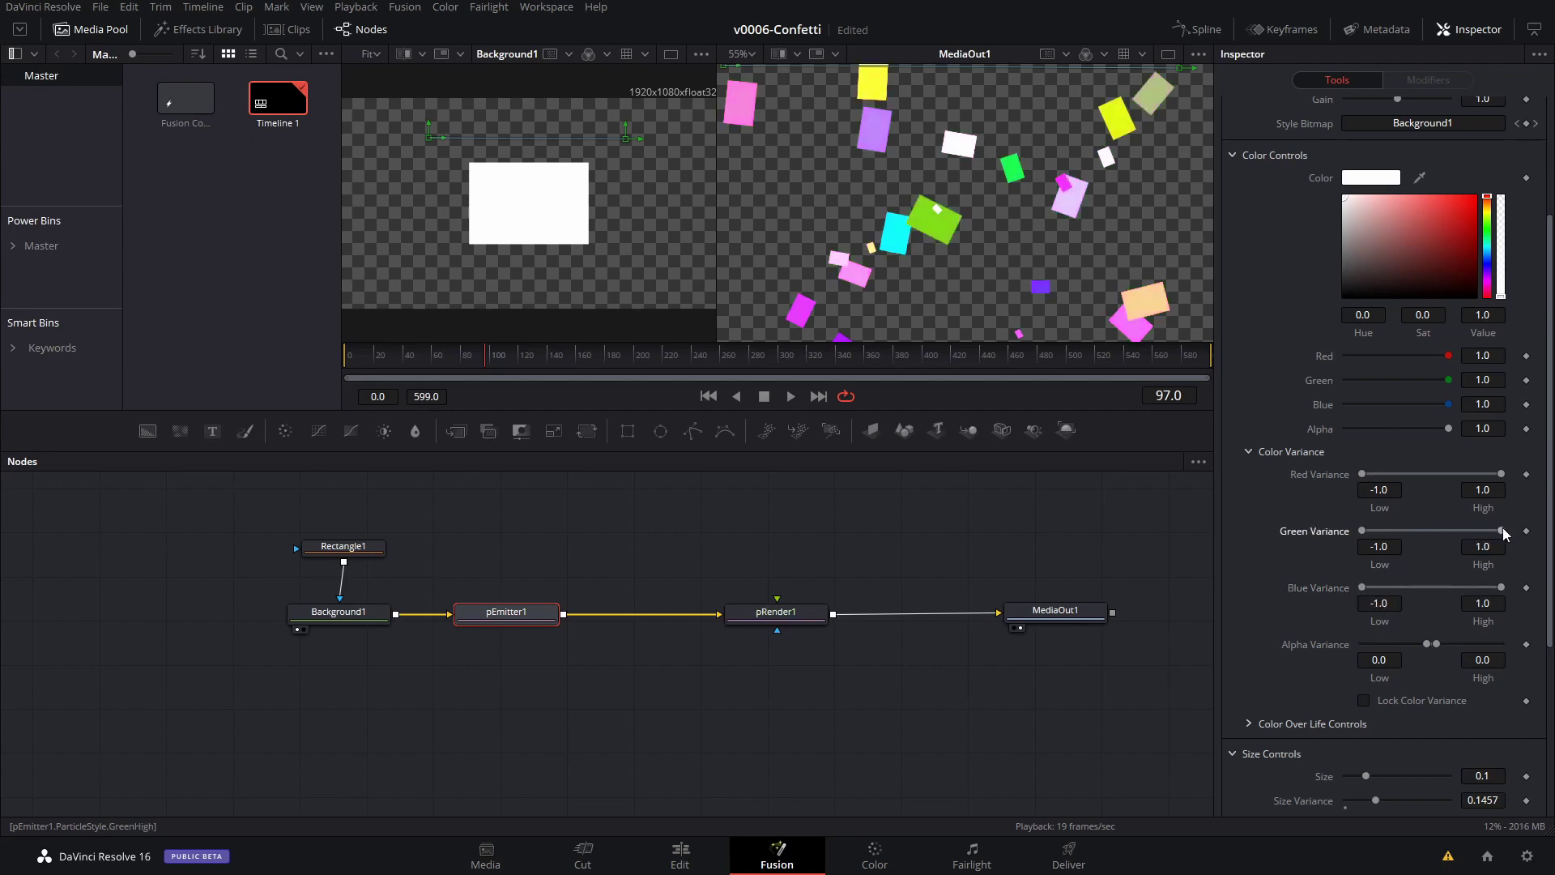
drag(486, 357, 348, 352)
key(space)
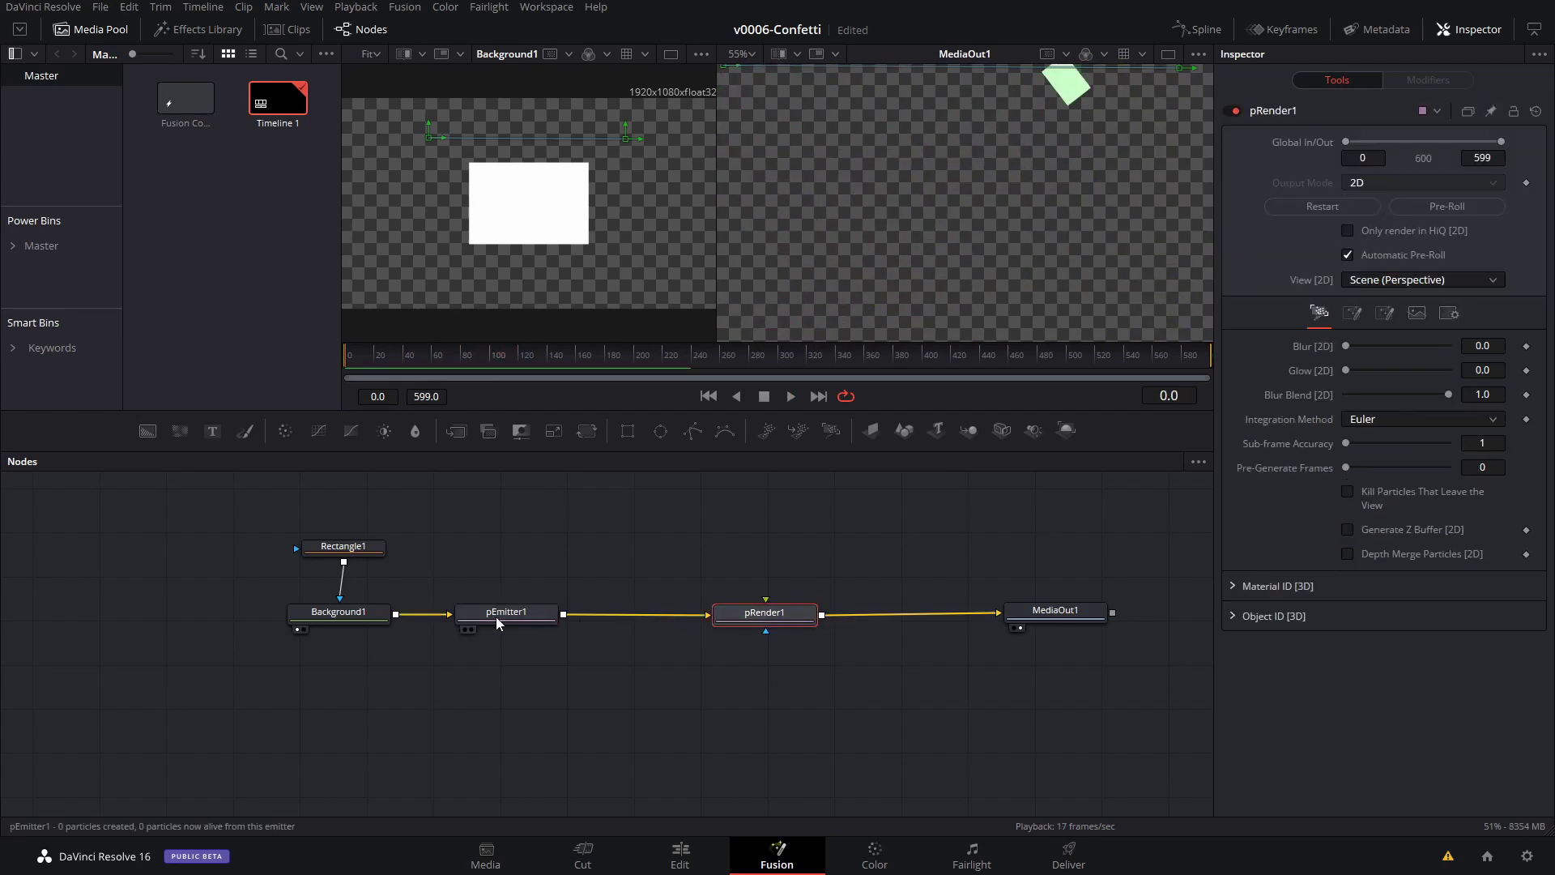
- Stop playback at frame 129 and move pRender1 and MediaOut1 next to pEmitter1
key(space)
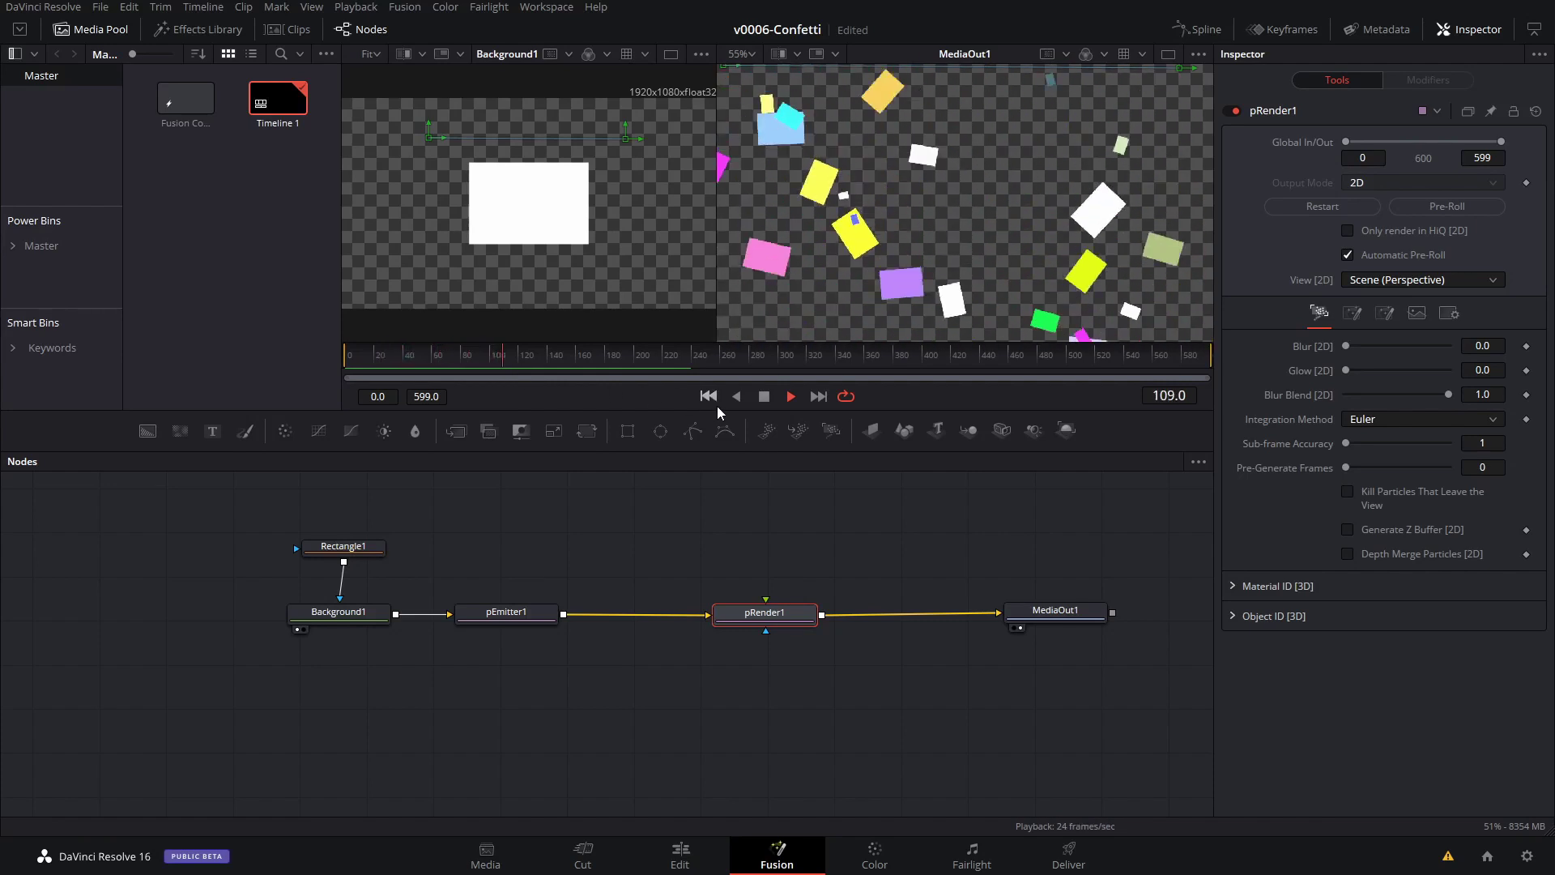
key(space)
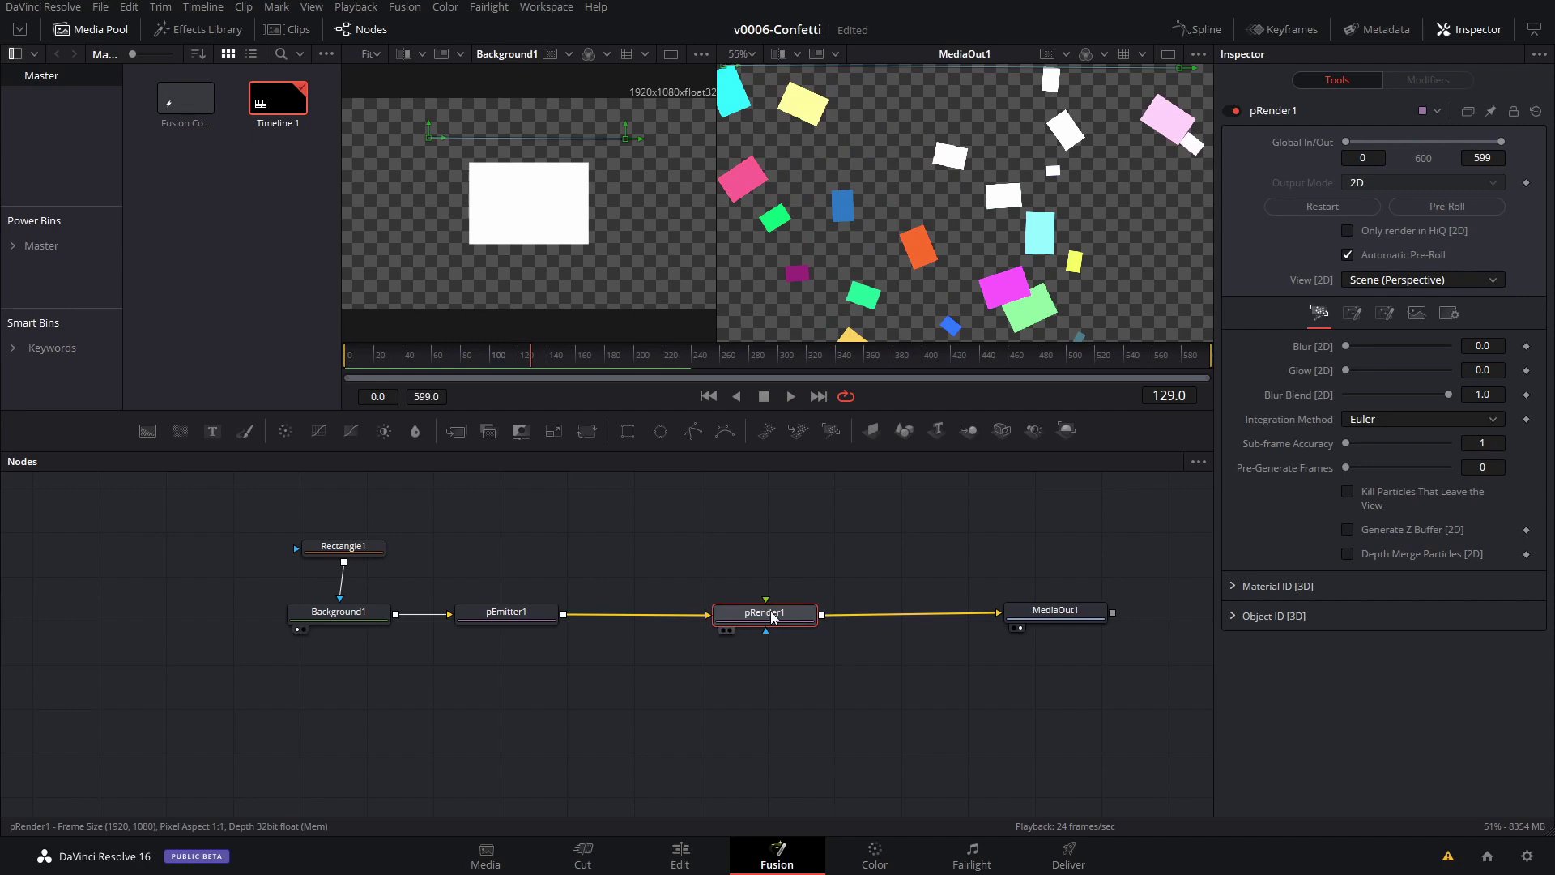
drag(758, 612, 651, 609)
drag(1043, 606, 801, 609)
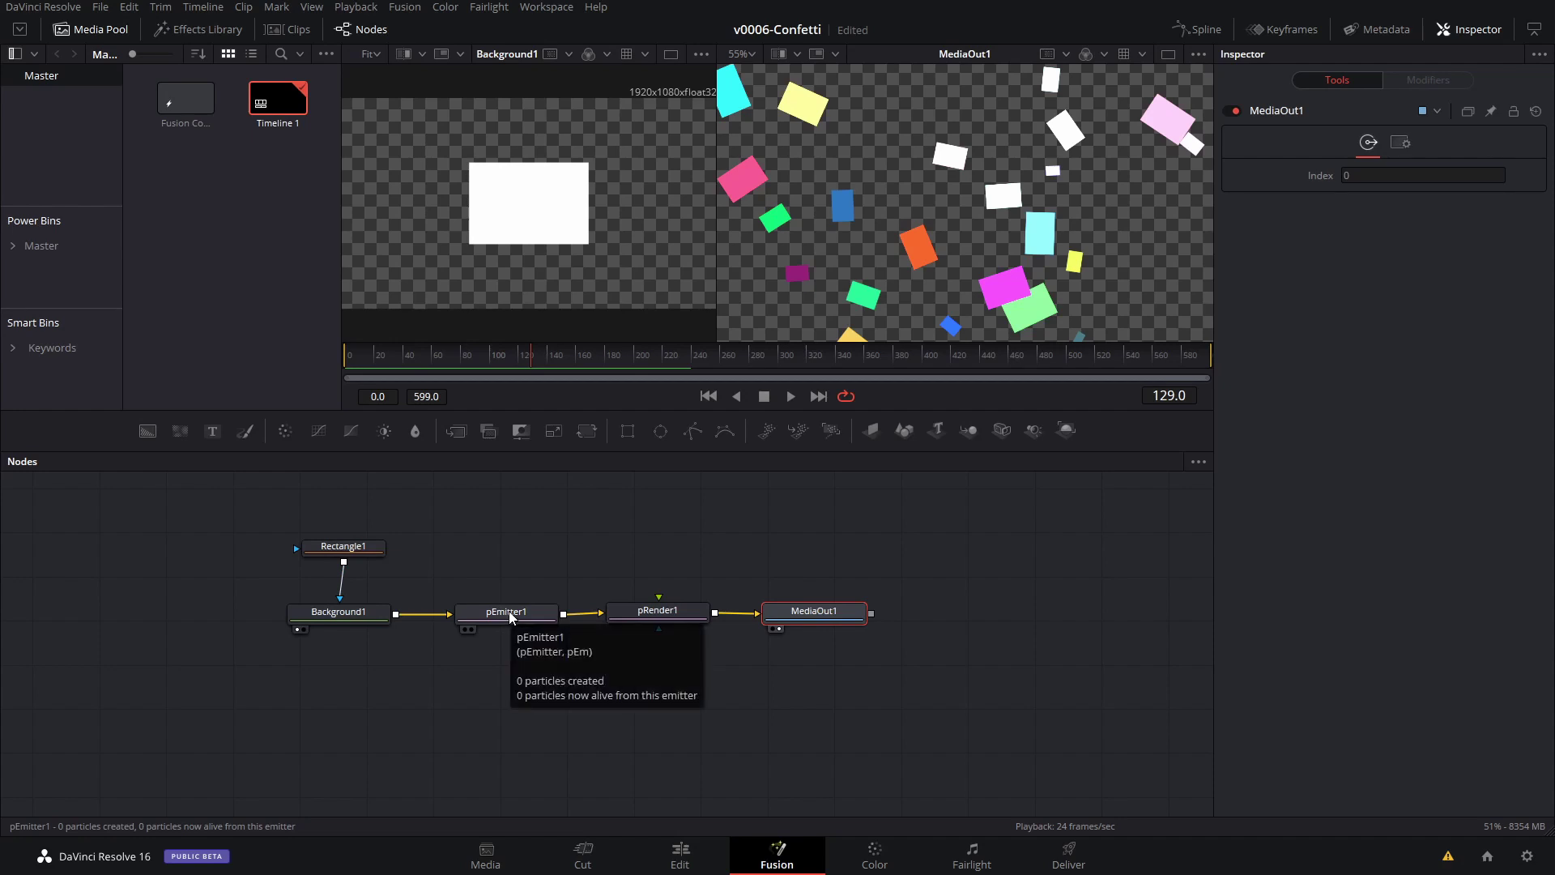
- Select pEmitter1 and bring up its Region settings
click(512, 617)
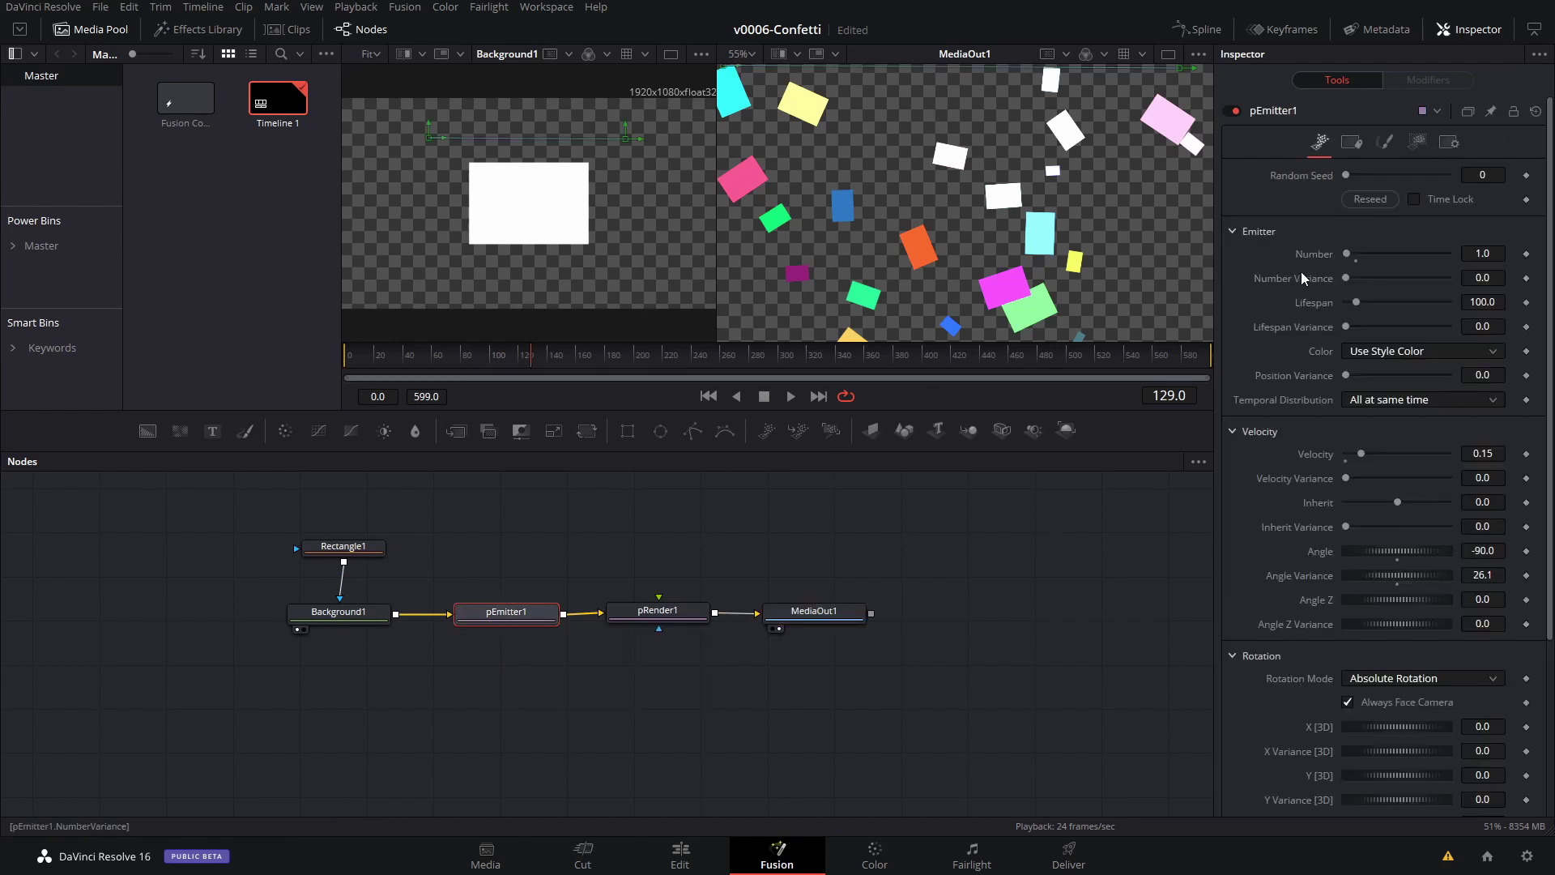
scroll(1301, 270, down, 2)
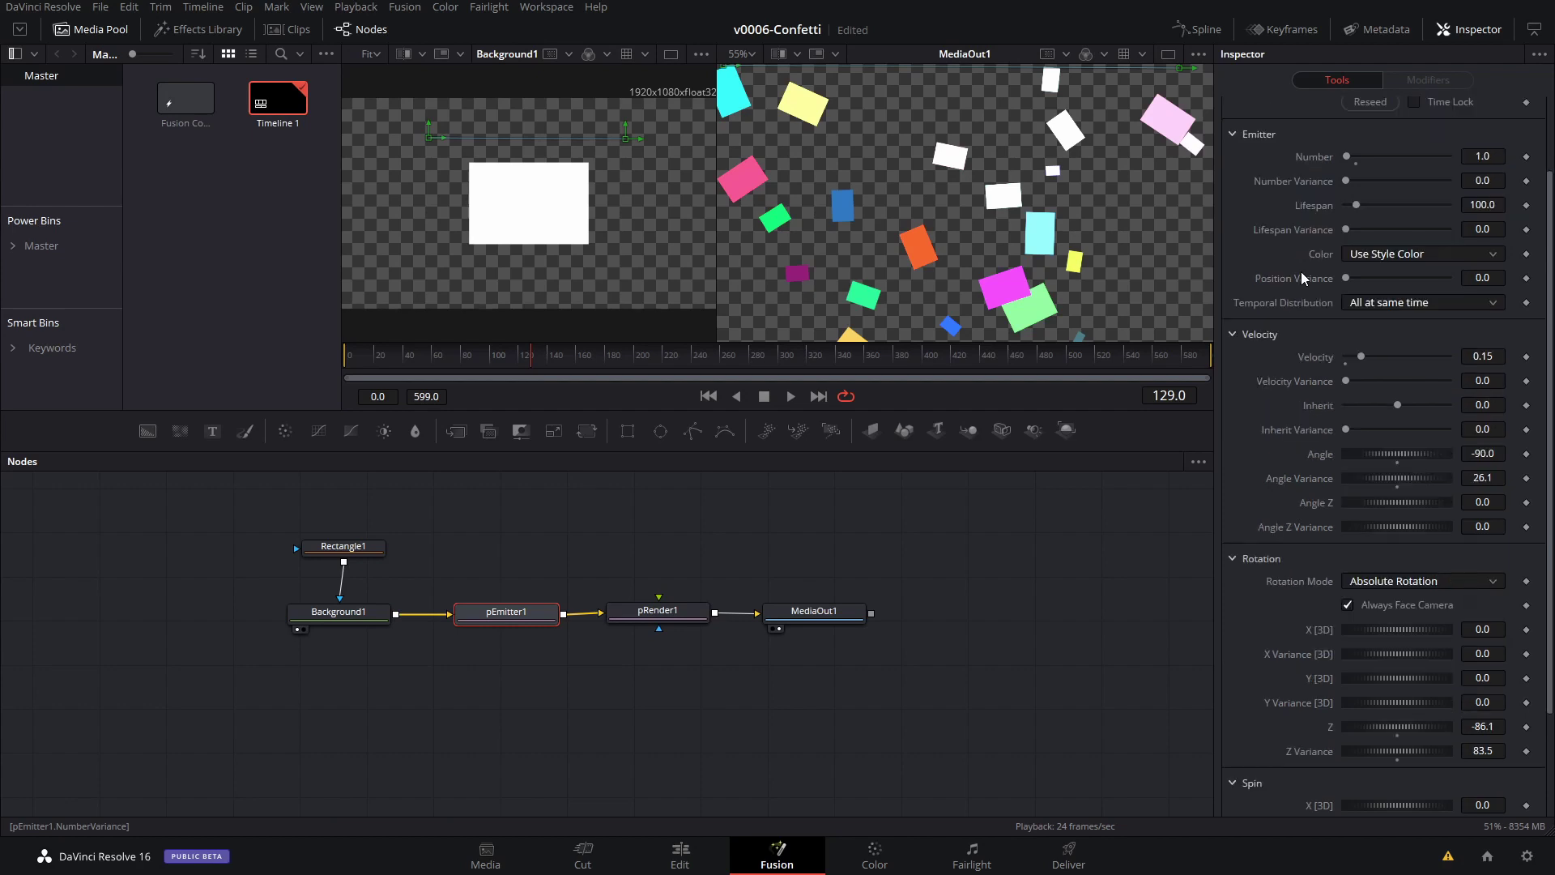
scroll(1300, 271, up, 2)
click(1385, 142)
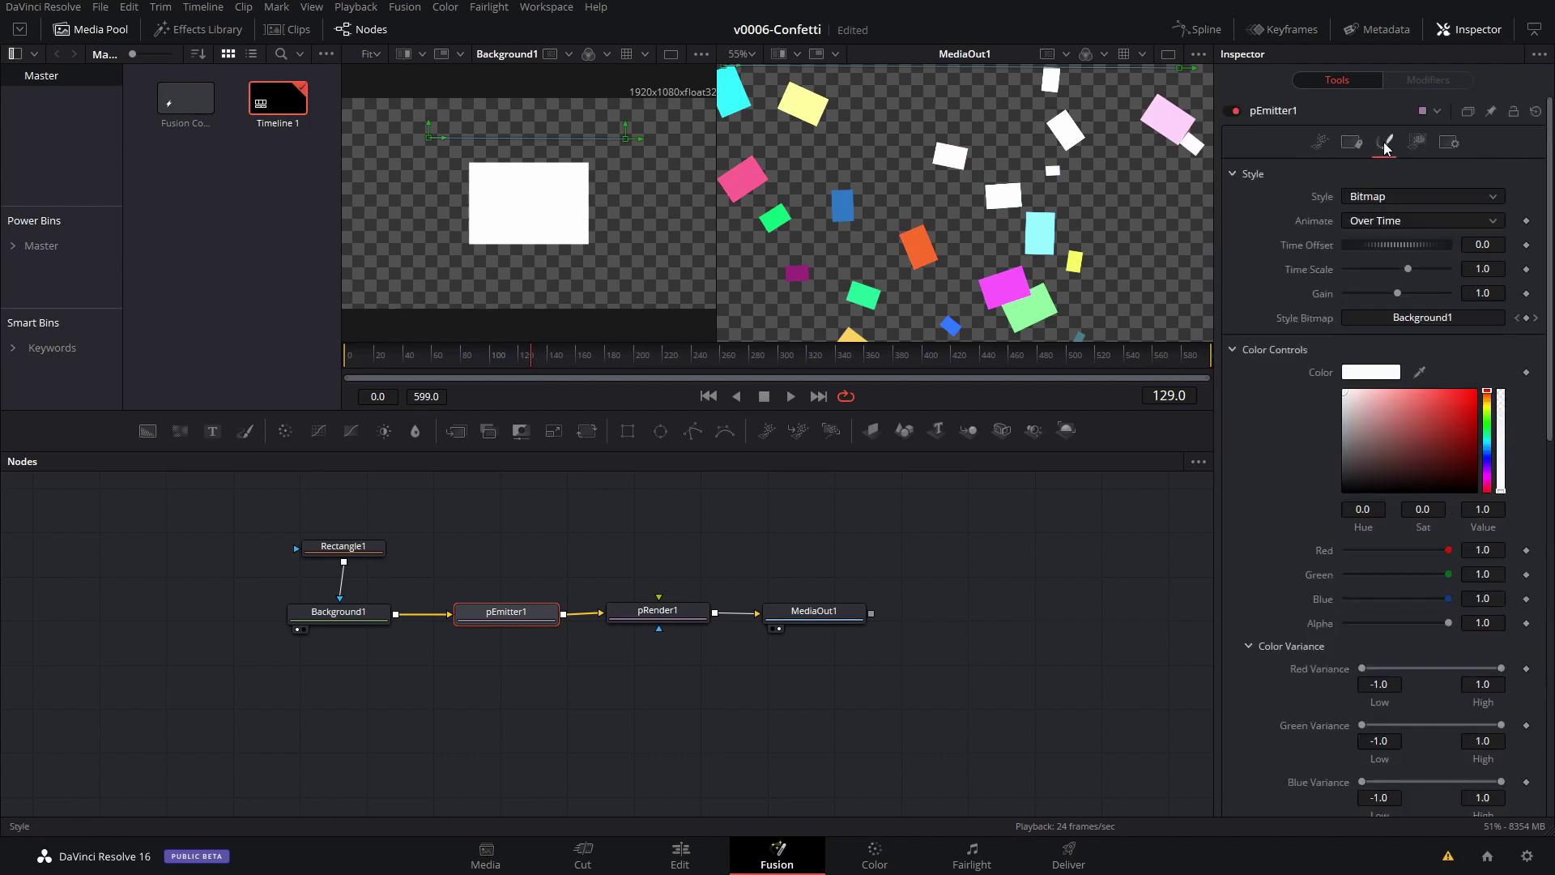
click(1417, 143)
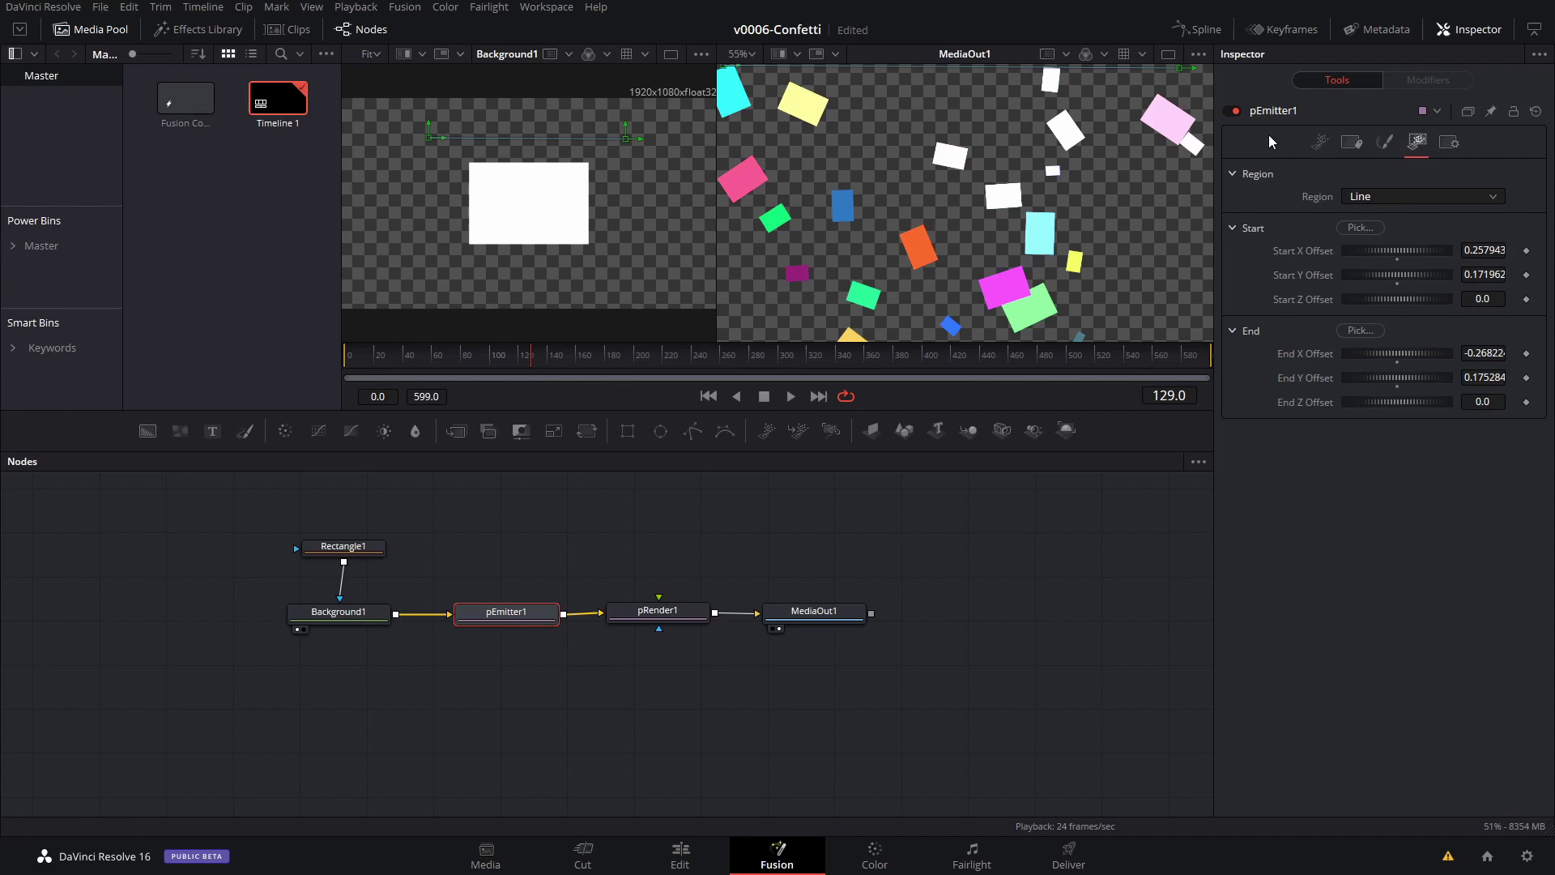